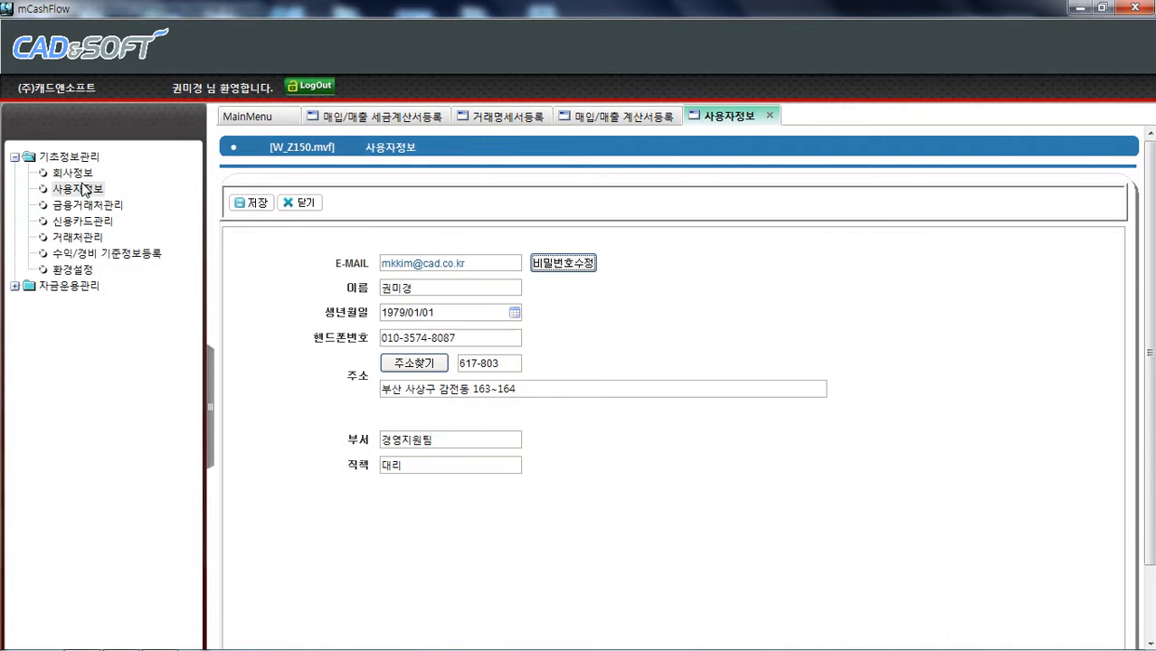
# Browse the company, user, bank-account and credit-card screens under basic information management, then expand fund management
pyautogui.click(80, 173)
pyautogui.click(88, 193)
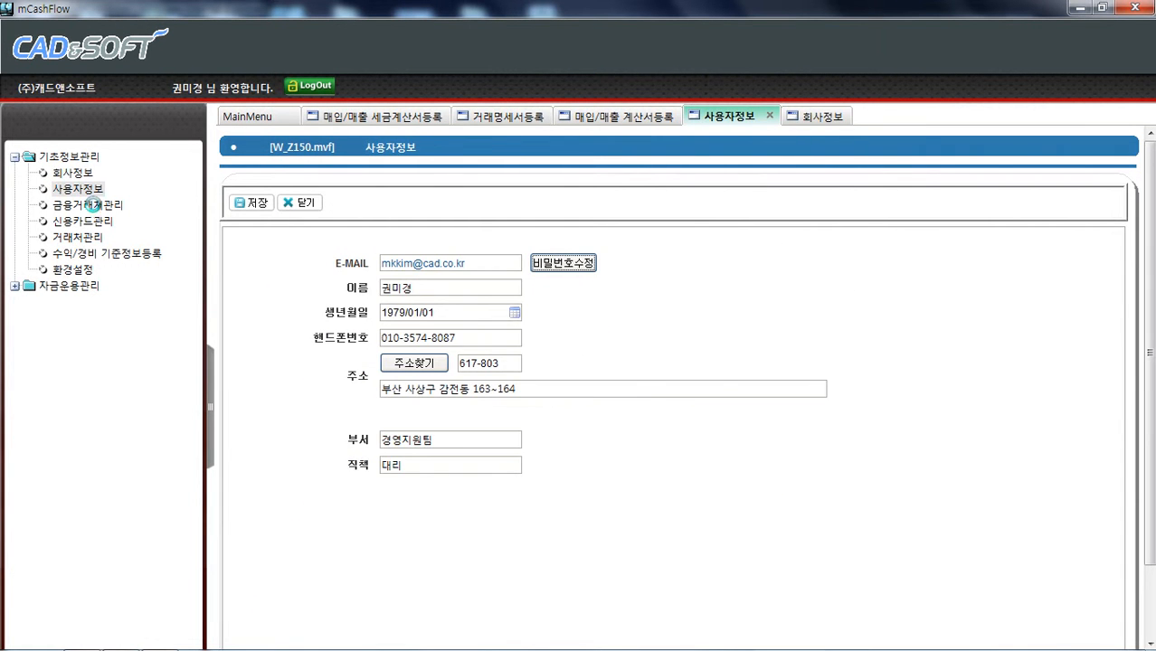
pyautogui.click(91, 205)
pyautogui.click(90, 221)
pyautogui.click(96, 206)
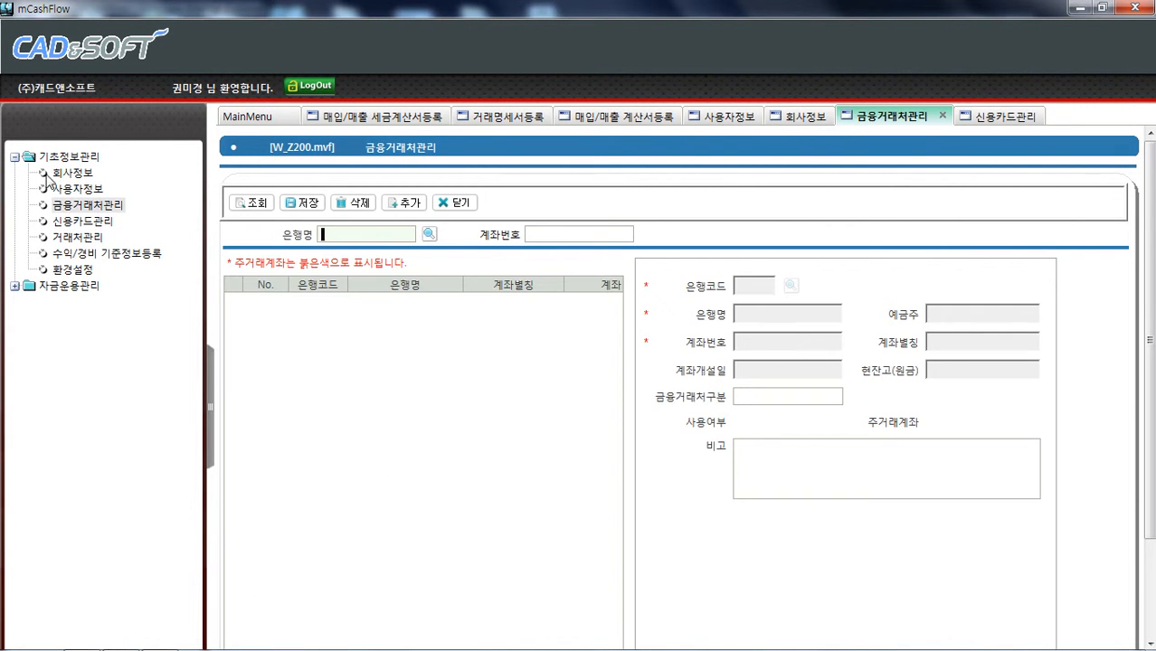
pyautogui.click(56, 174)
pyautogui.click(14, 157)
pyautogui.click(13, 157)
pyautogui.click(13, 158)
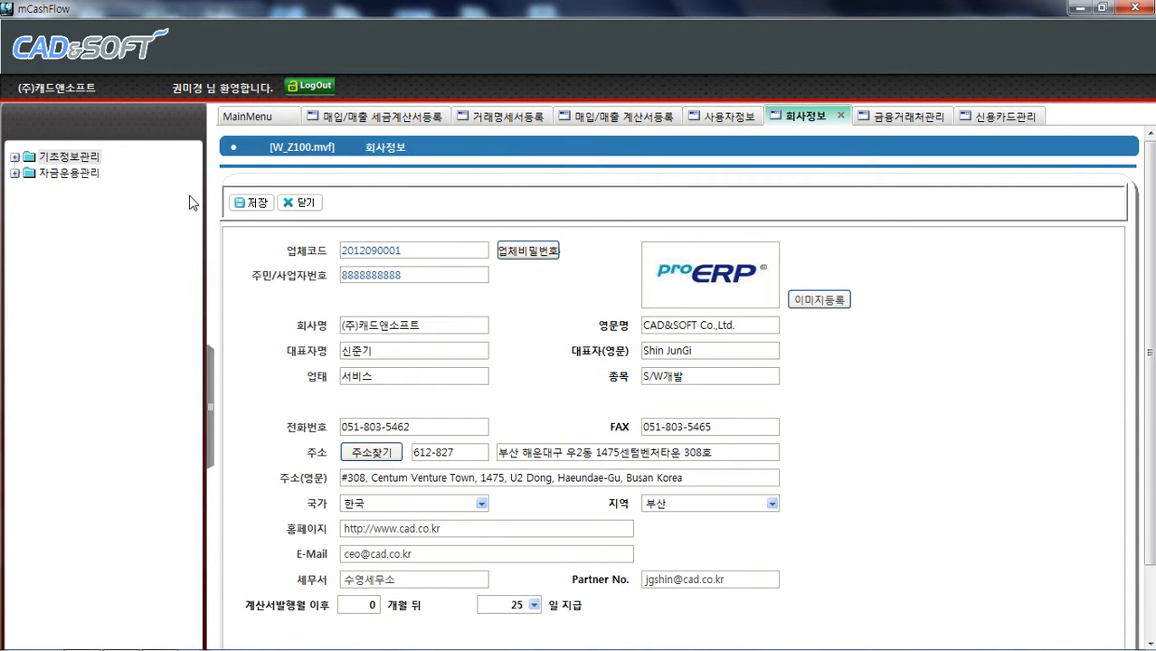
pyautogui.click(14, 174)
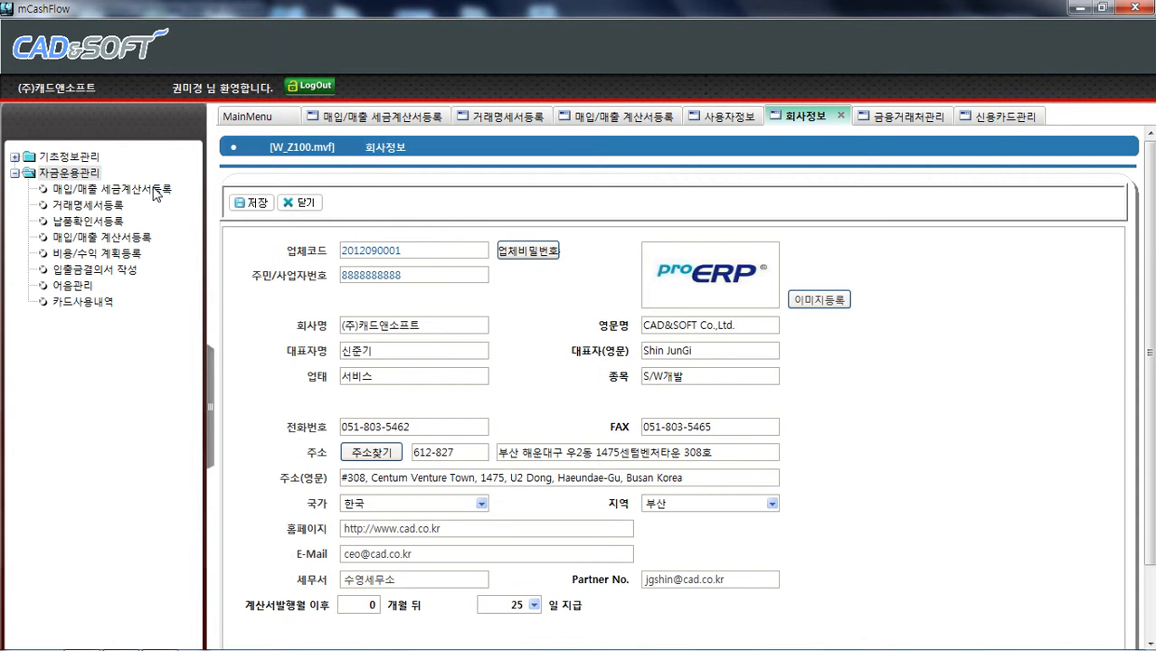
# Close all open screen tabs except the purchase/sales tax invoice registration screen
pyautogui.click(999, 117)
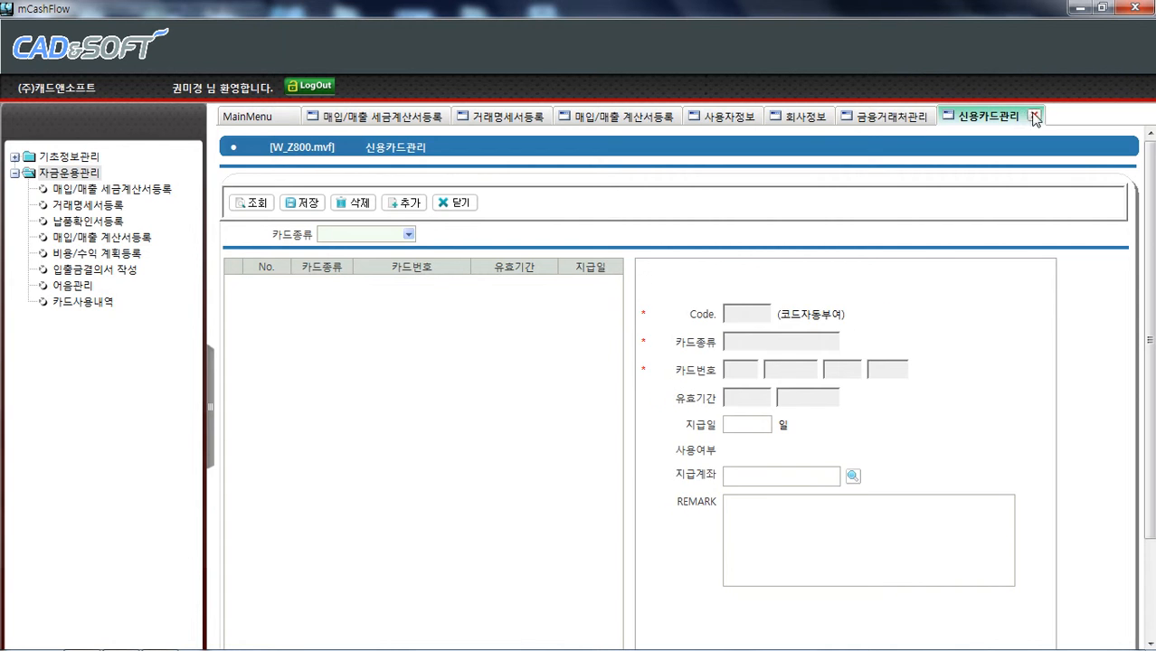
pyautogui.click(1033, 116)
pyautogui.click(942, 116)
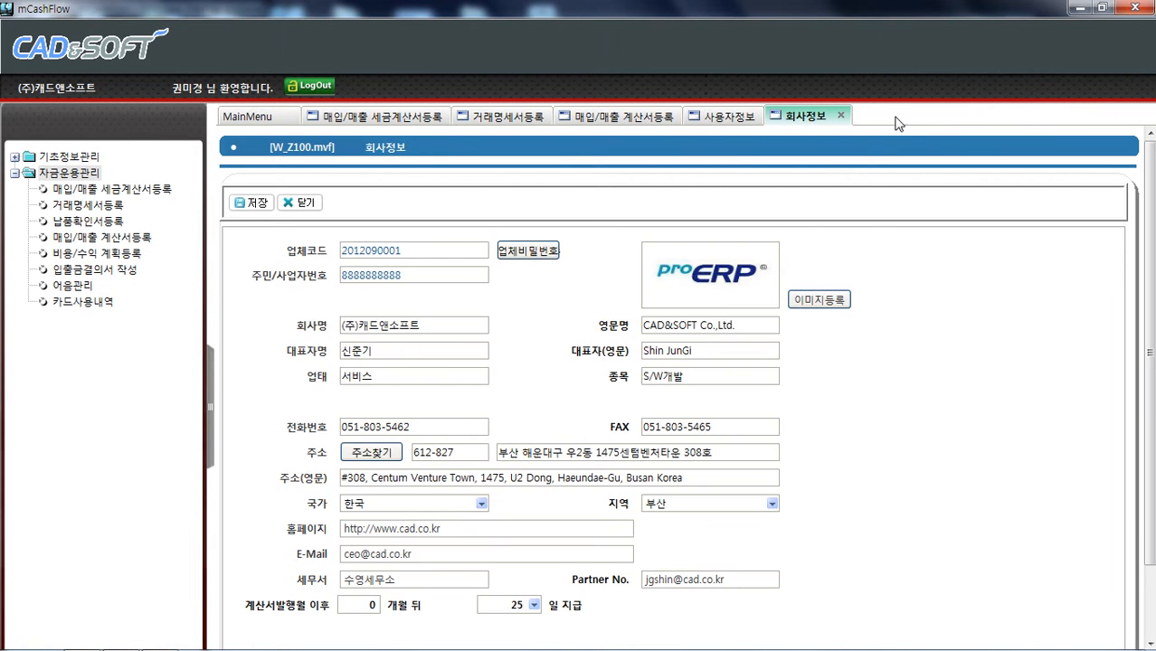
pyautogui.click(841, 116)
pyautogui.click(770, 116)
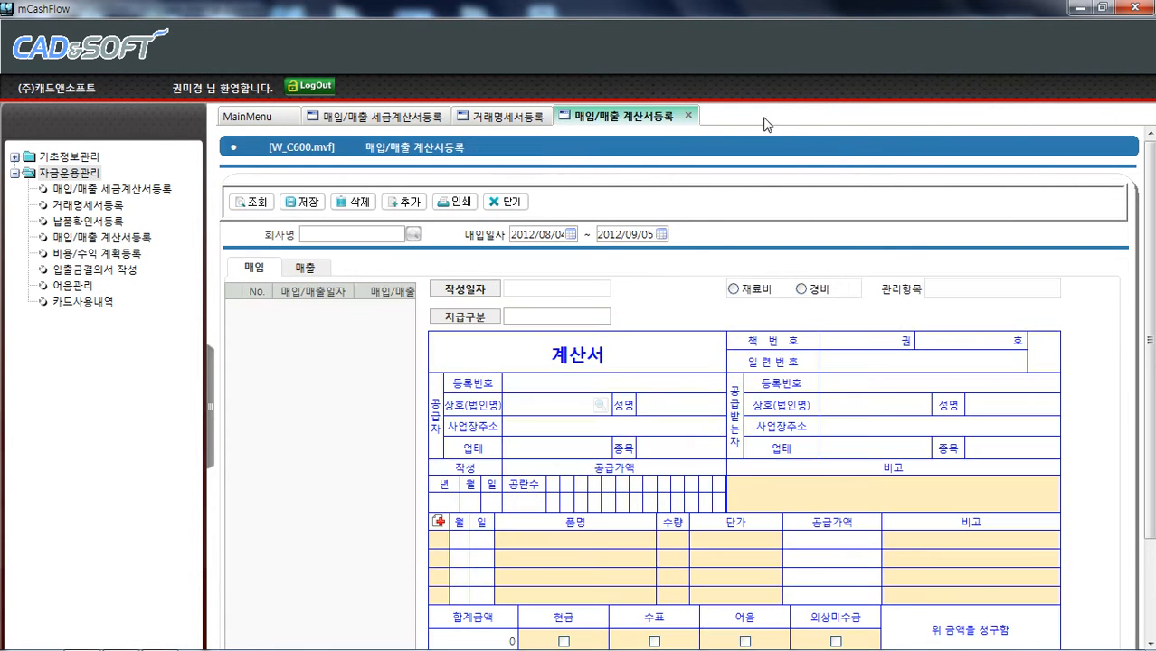
pyautogui.click(689, 116)
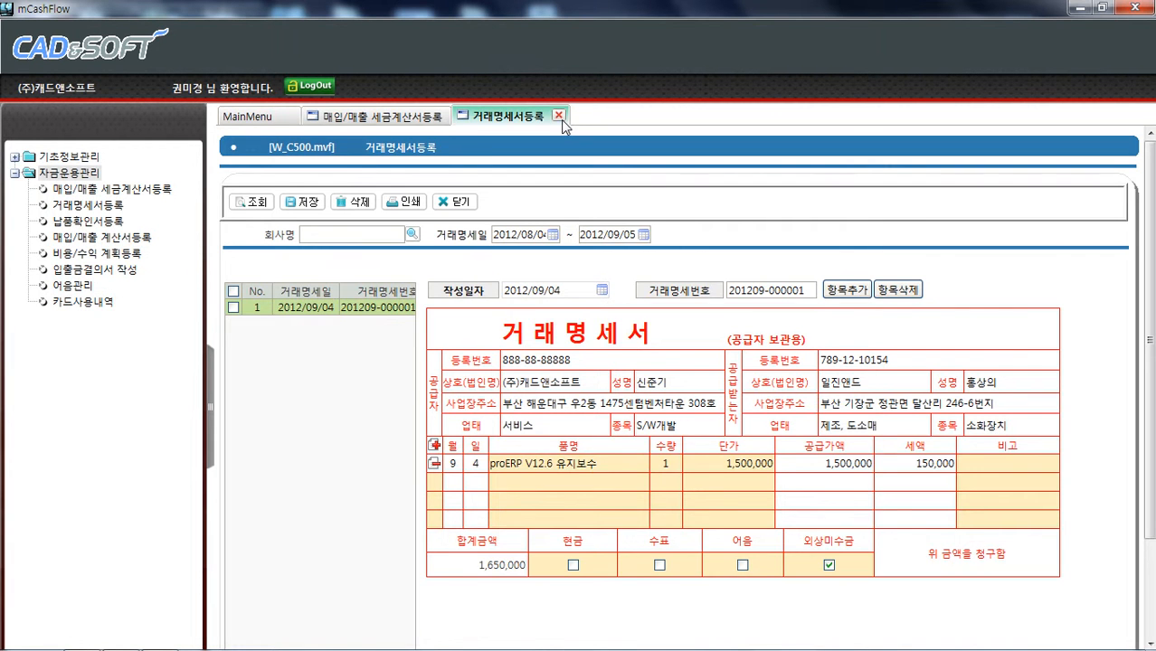
pyautogui.click(559, 117)
pyautogui.click(455, 117)
# Open purchase/sales tax invoice registration, switch to the sales side and retrieve the existing invoices
pyautogui.click(99, 190)
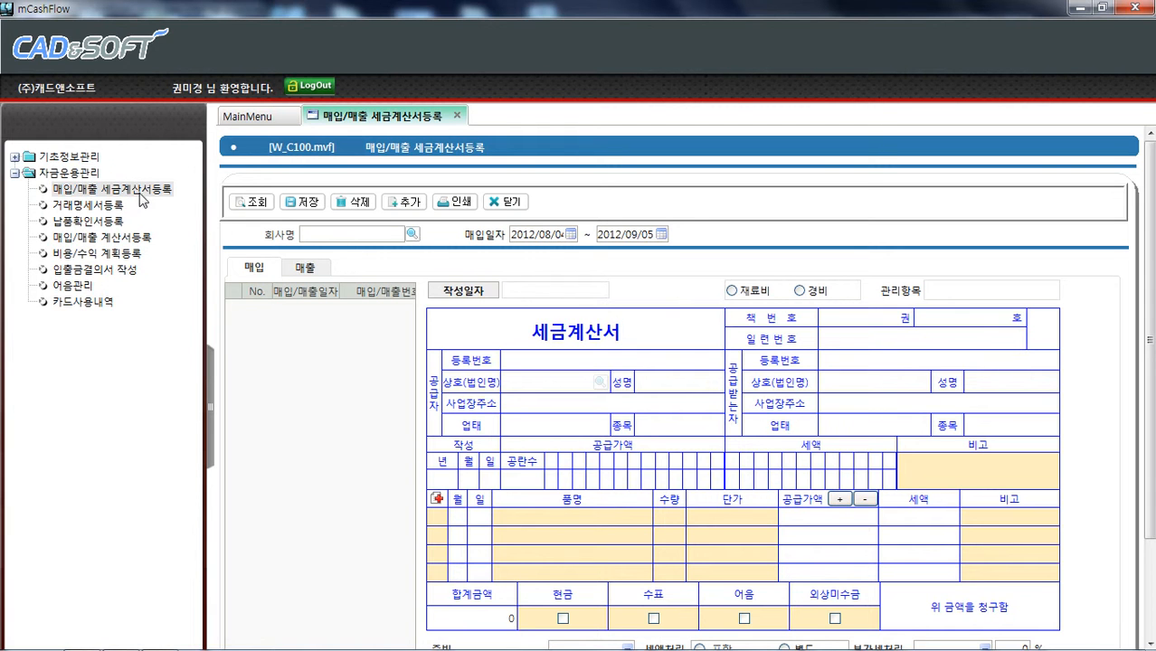
pyautogui.click(299, 272)
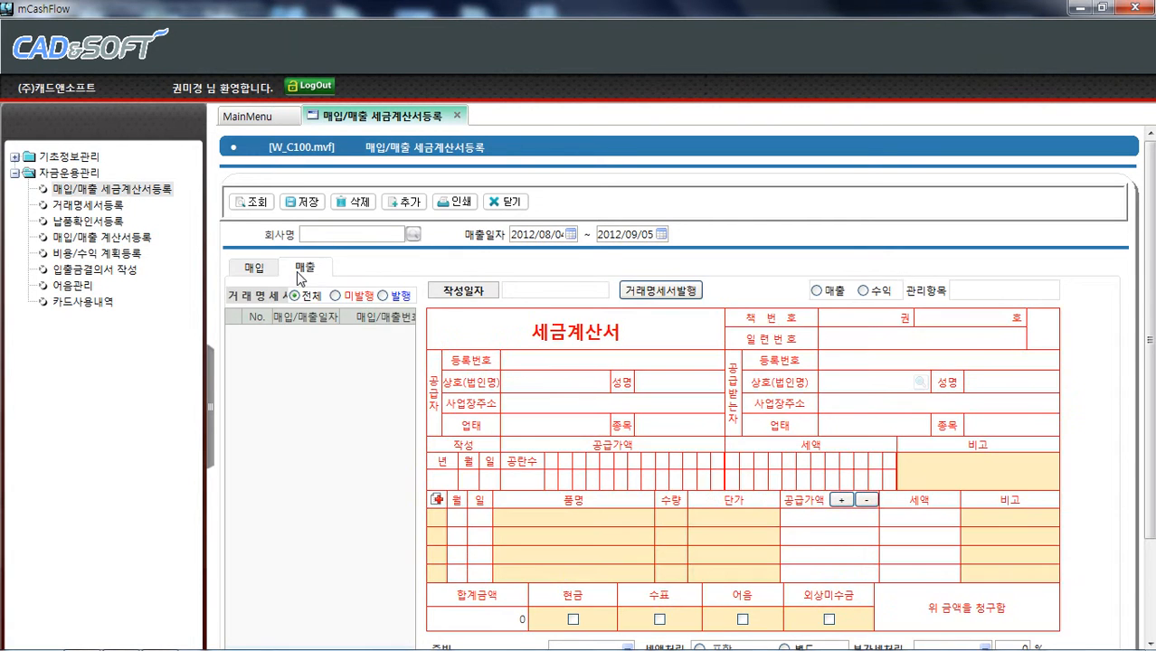
pyautogui.click(240, 207)
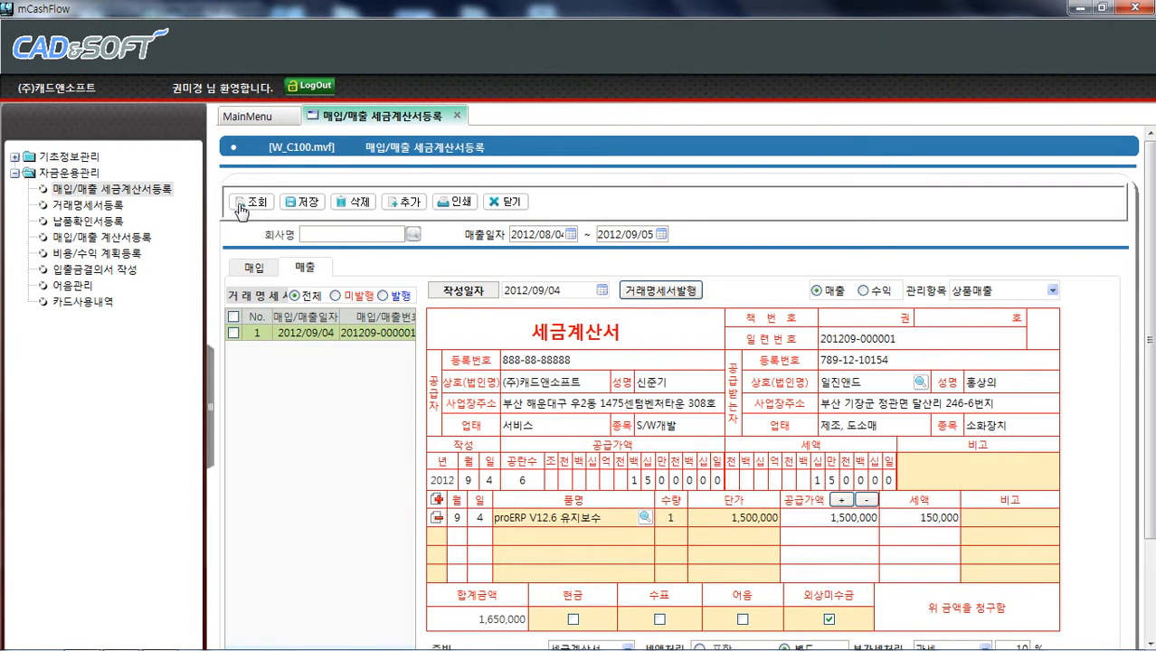
# Select the first sales invoice and open its print preview, then close the preview
pyautogui.click(233, 333)
pyautogui.click(449, 207)
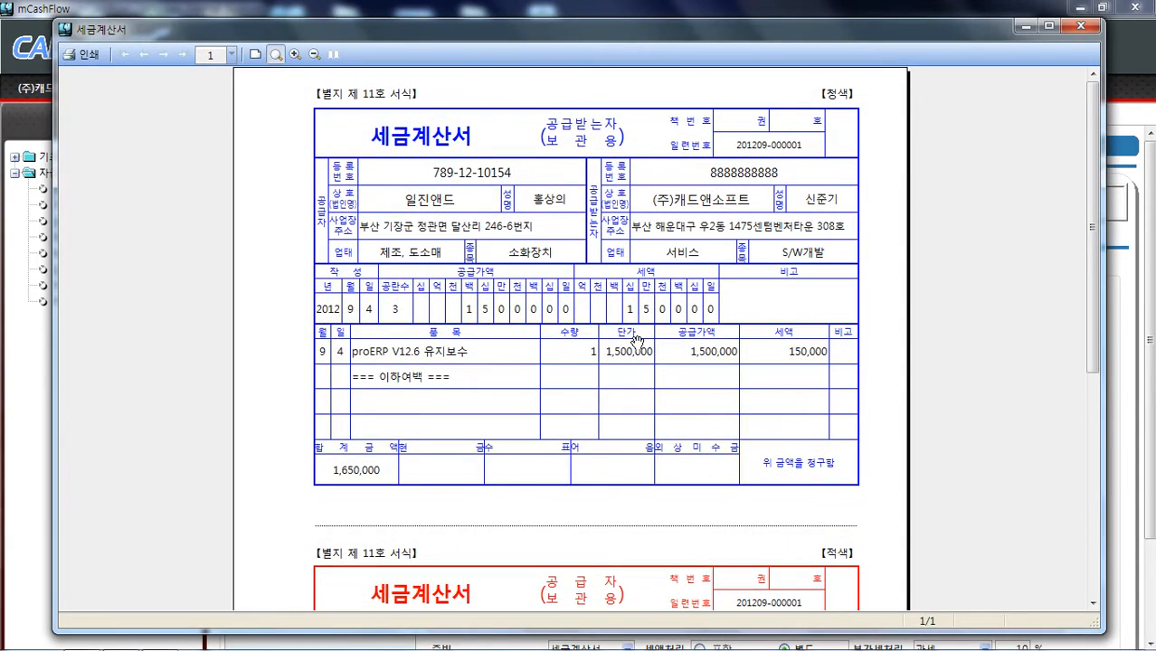
pyautogui.scroll(-10, 635, 340)
pyautogui.scroll(9, 636, 340)
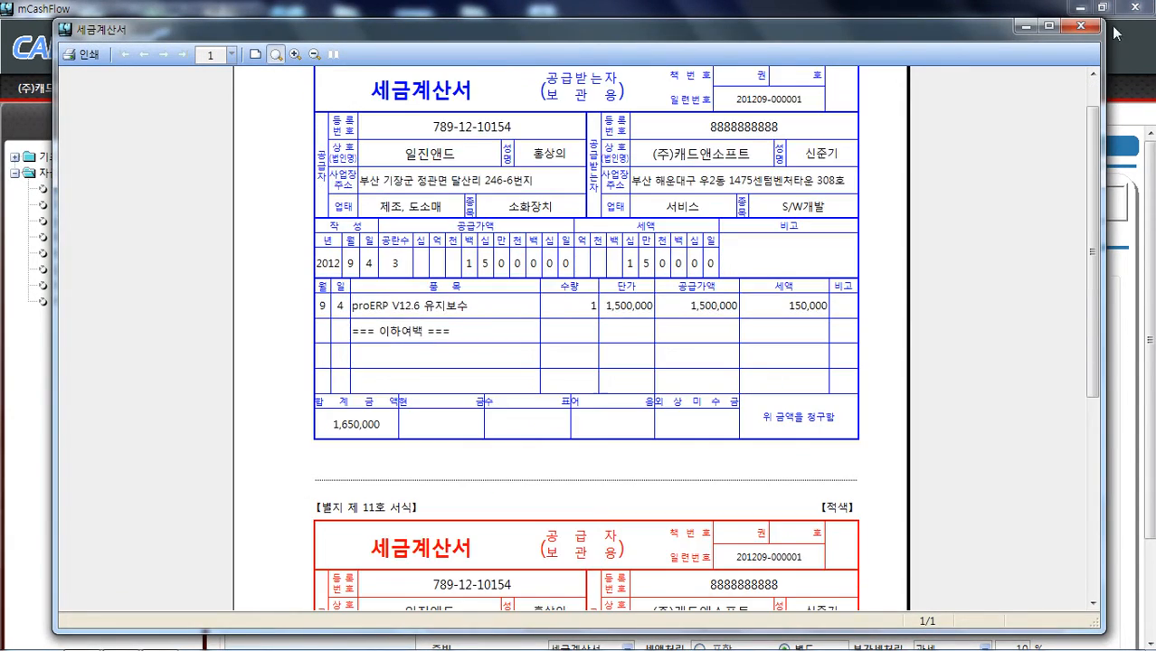
pyautogui.click(1074, 32)
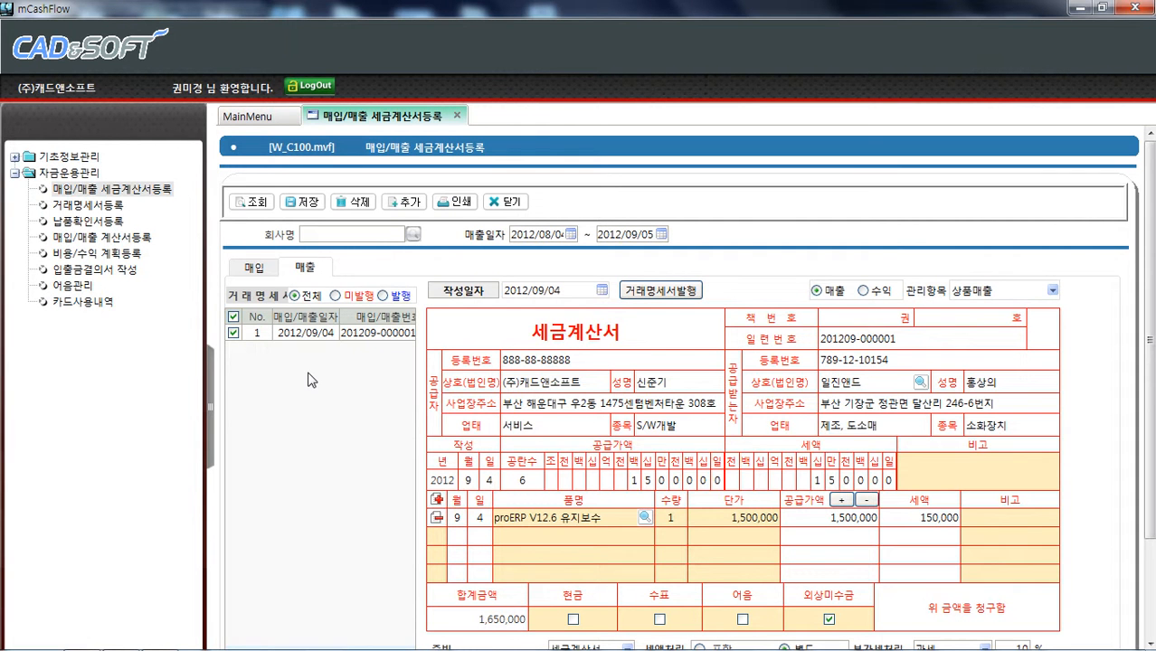
# Deselect the invoice and glance at the purchase invoices before returning to the sales side
pyautogui.click(234, 316)
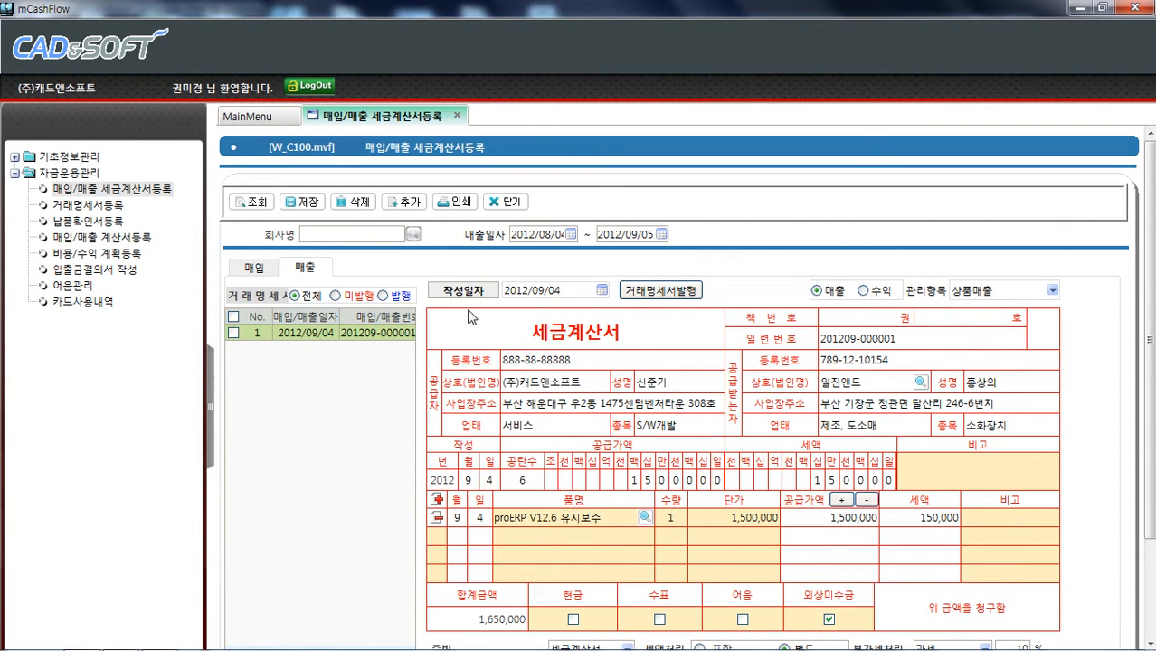
pyautogui.click(270, 268)
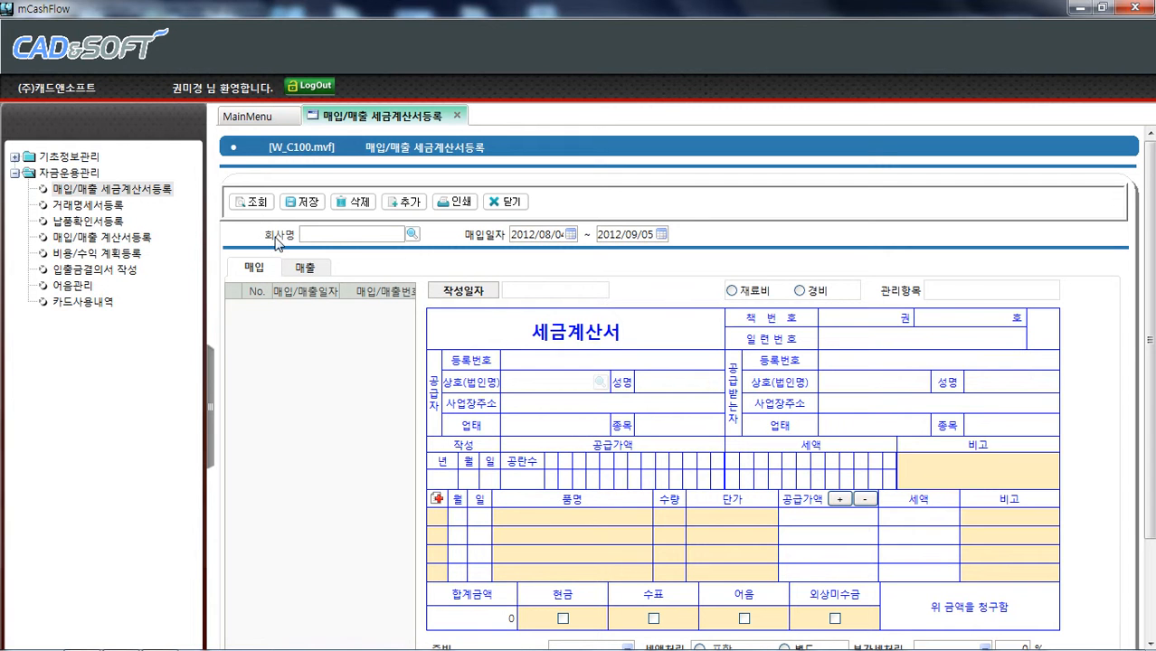
pyautogui.click(317, 271)
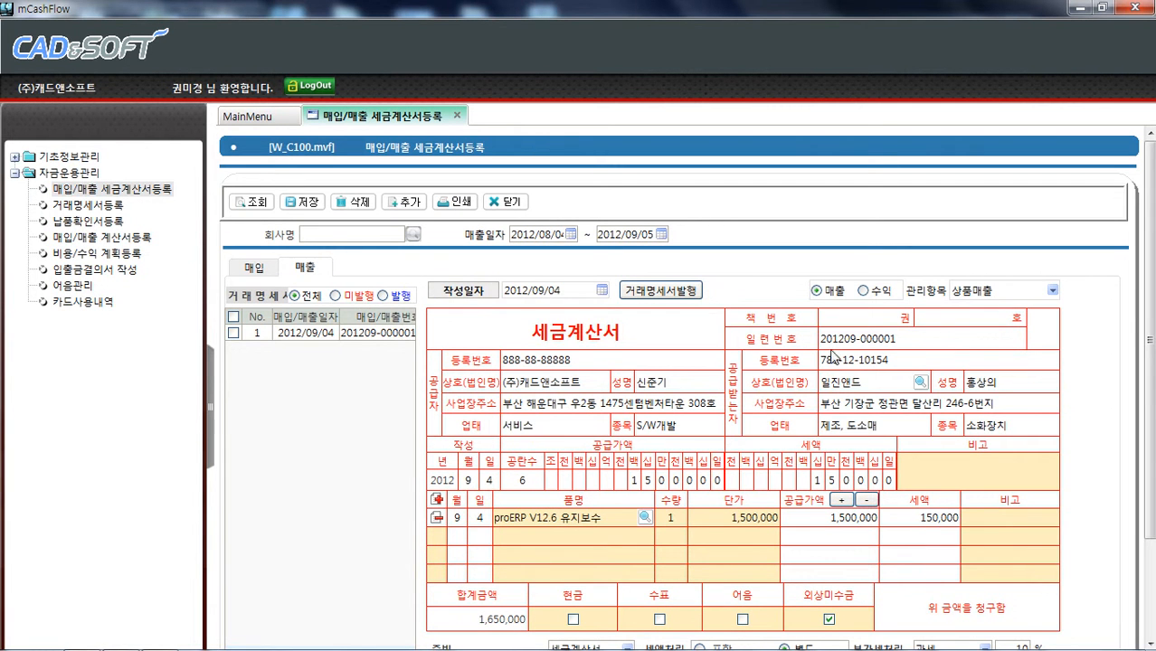
# Add a new blank sales tax invoice
pyautogui.click(404, 202)
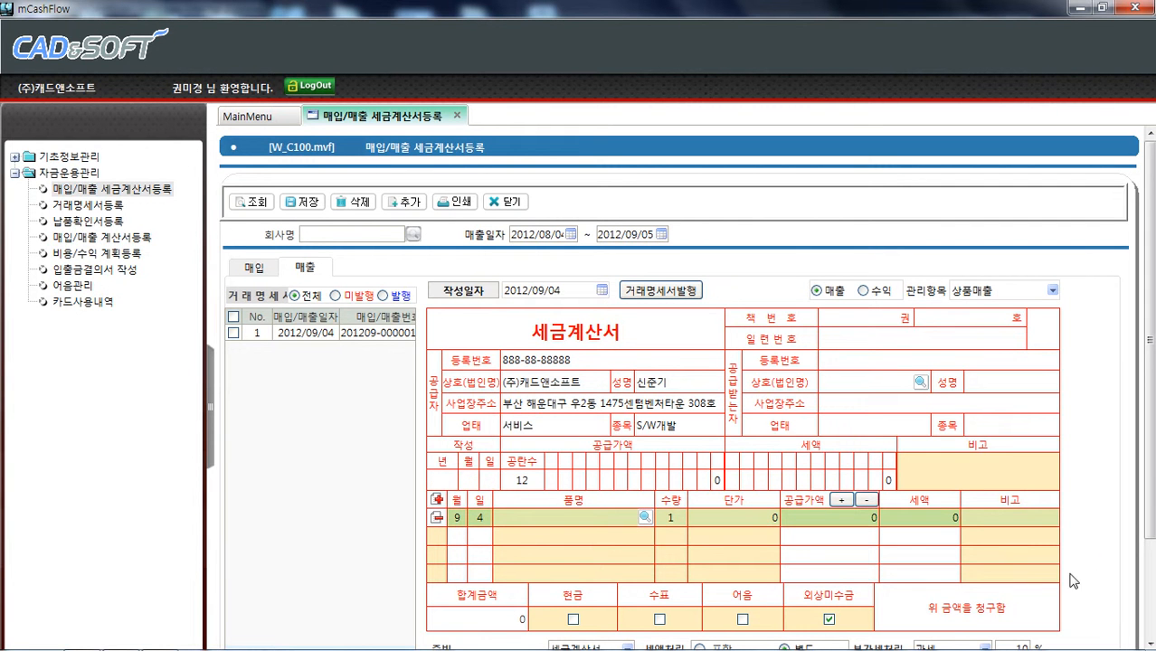
pyautogui.scroll(-1, 1150, 465)
pyautogui.scroll(-2, 1150, 465)
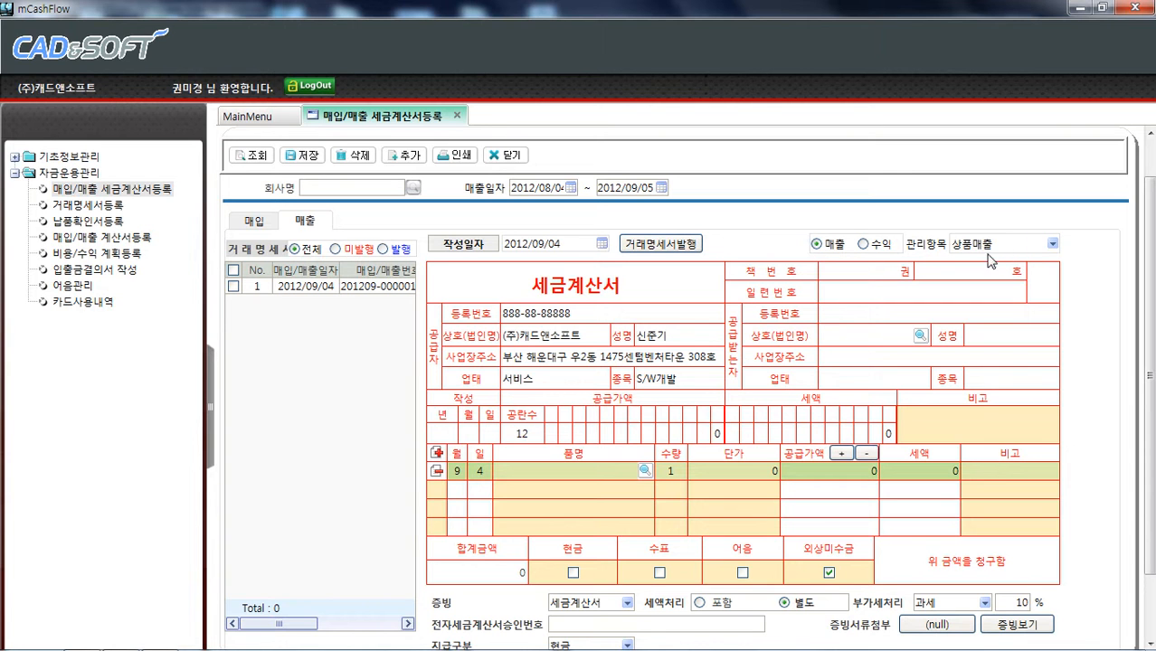
# Switch the management item to 제품매출 and back to 상품매출
pyautogui.click(1051, 244)
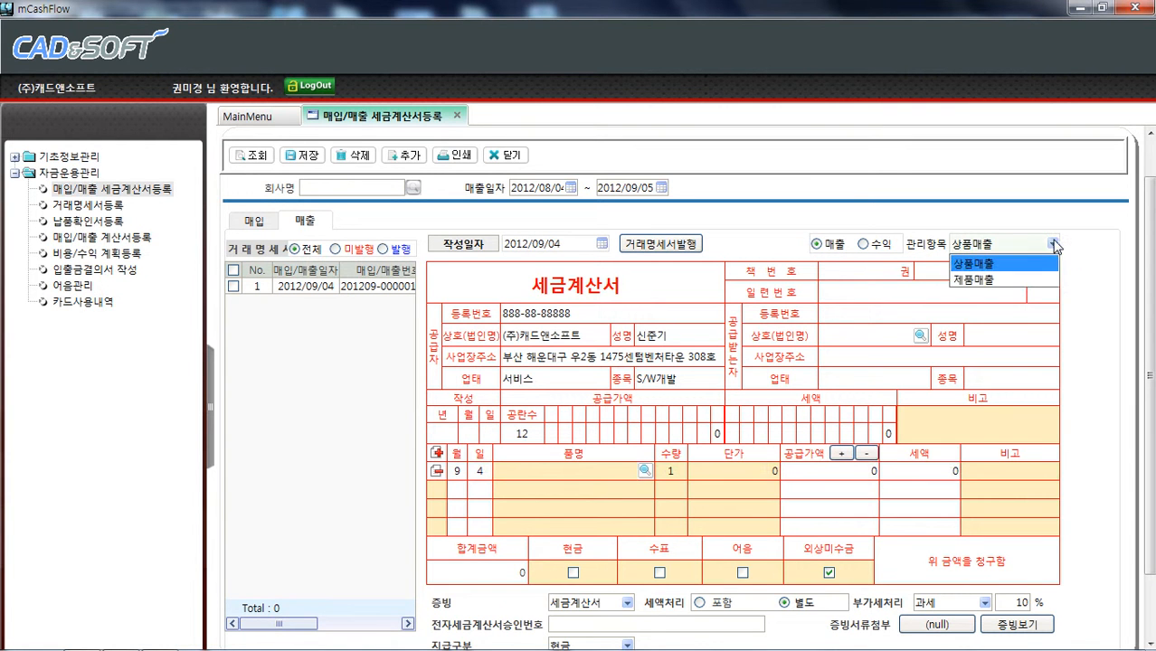
pyautogui.click(1023, 282)
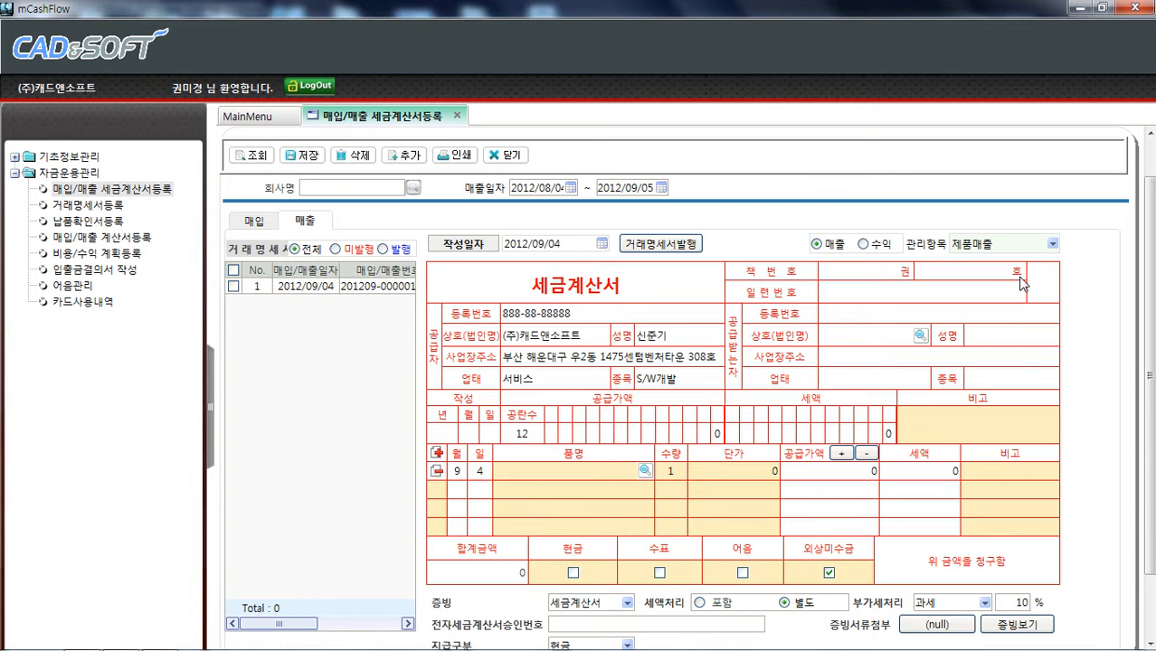
pyautogui.click(1052, 244)
pyautogui.click(1028, 268)
# Search the vendor list and pick 일진앤드 as the invoice's buyer
pyautogui.click(413, 157)
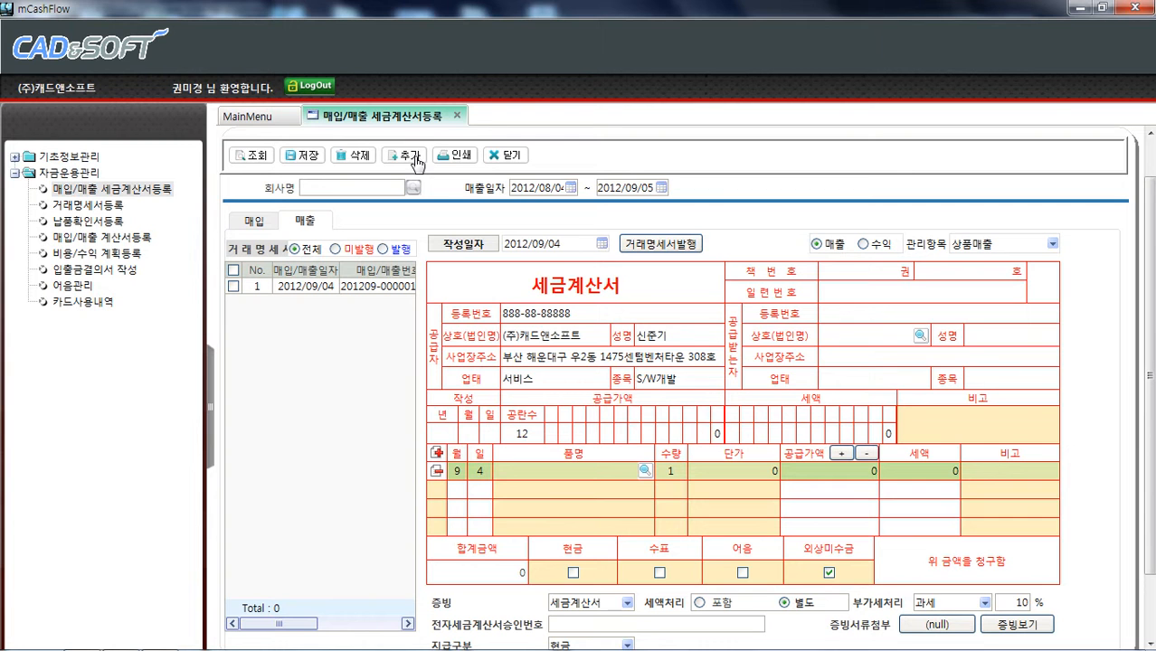
pyautogui.click(919, 335)
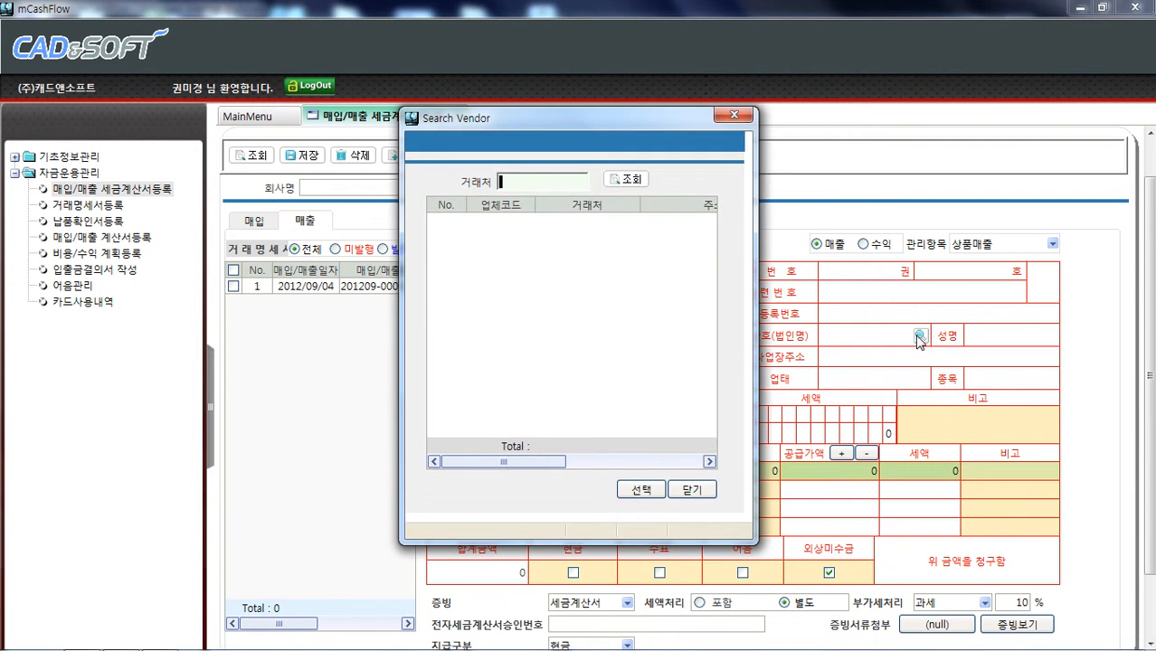
pyautogui.click(633, 181)
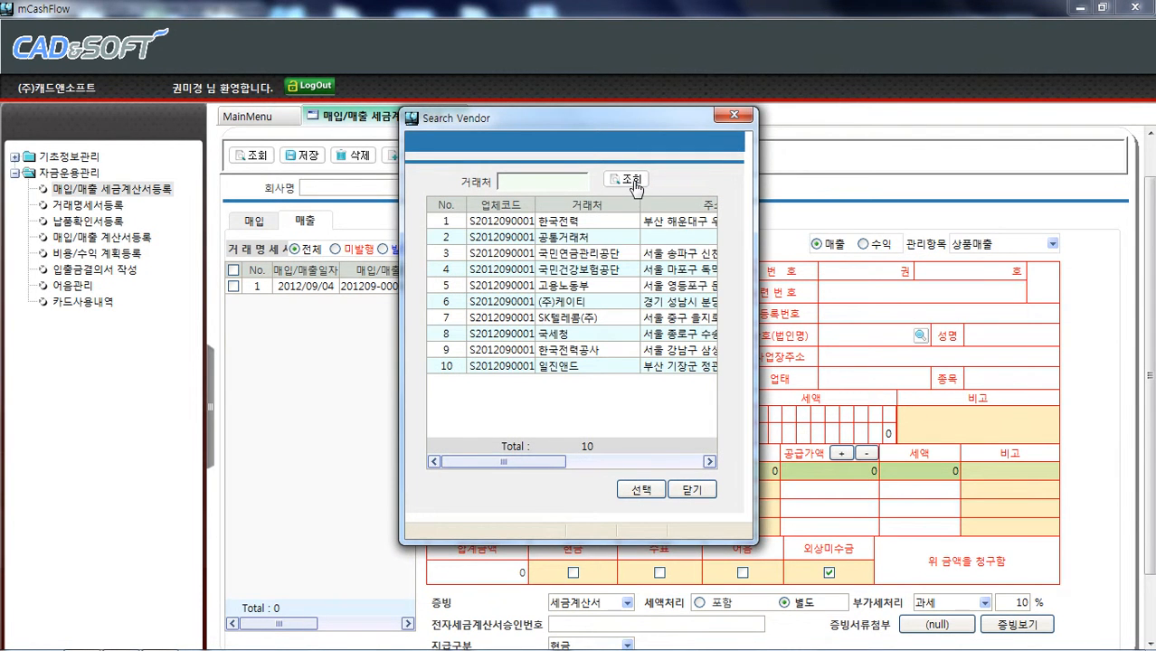
pyautogui.click(584, 371)
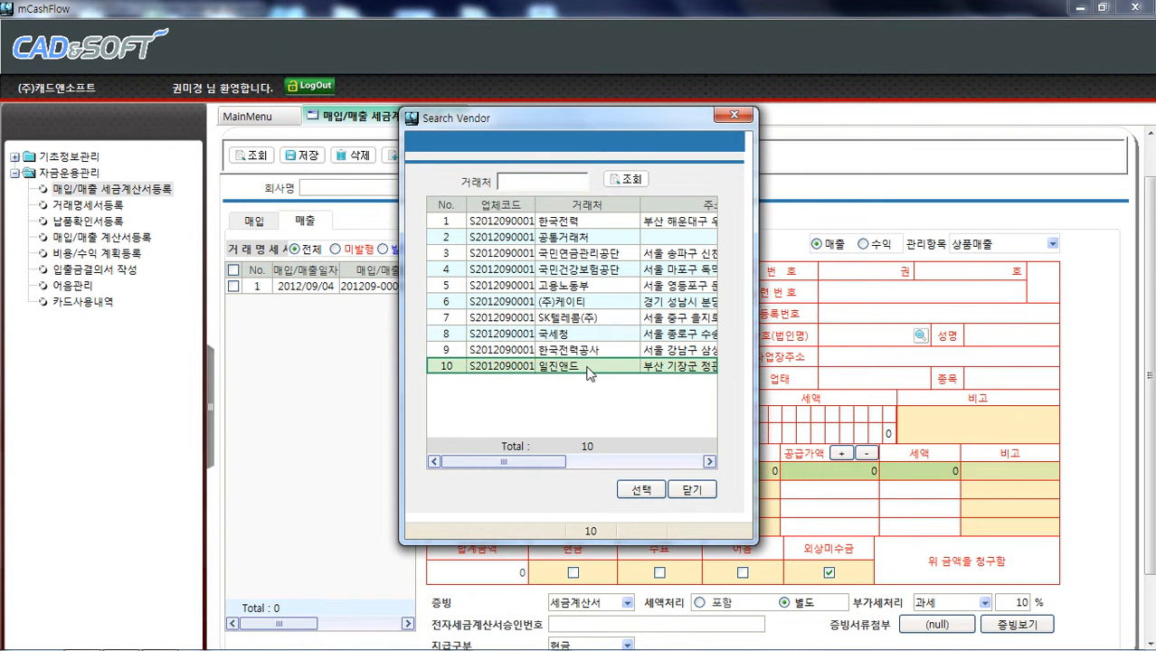
pyautogui.click(642, 491)
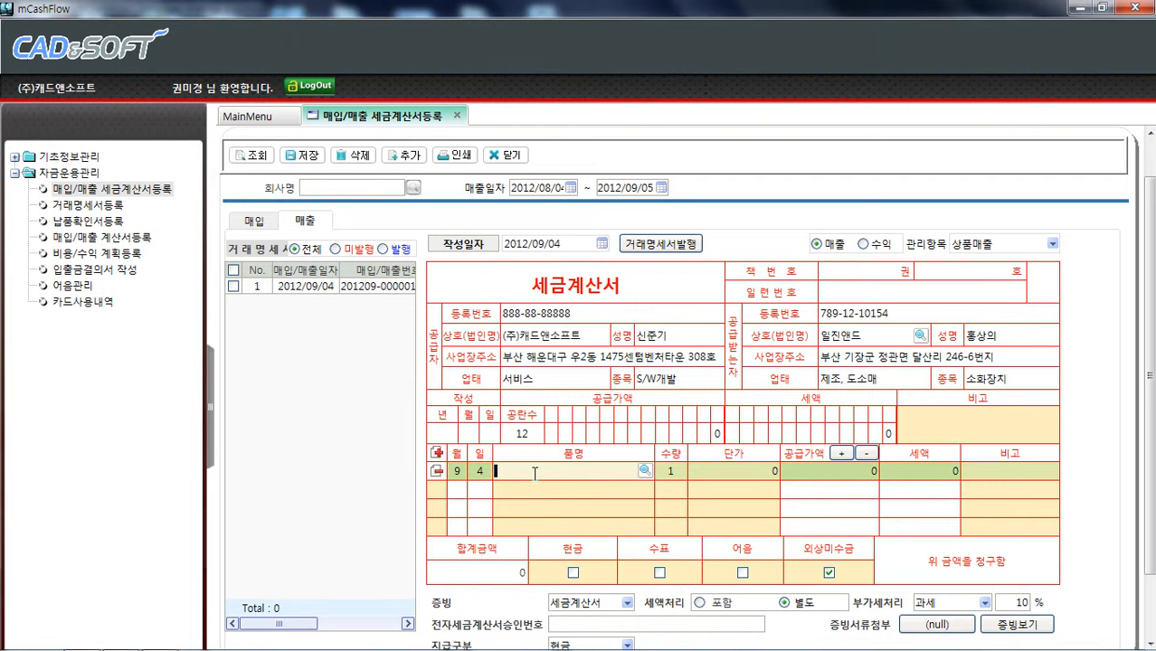
# Browse the item list, close it, and enter proSCM V1.0 as the item name
pyautogui.click(643, 470)
pyautogui.click(575, 230)
pyautogui.click(570, 215)
pyautogui.click(553, 231)
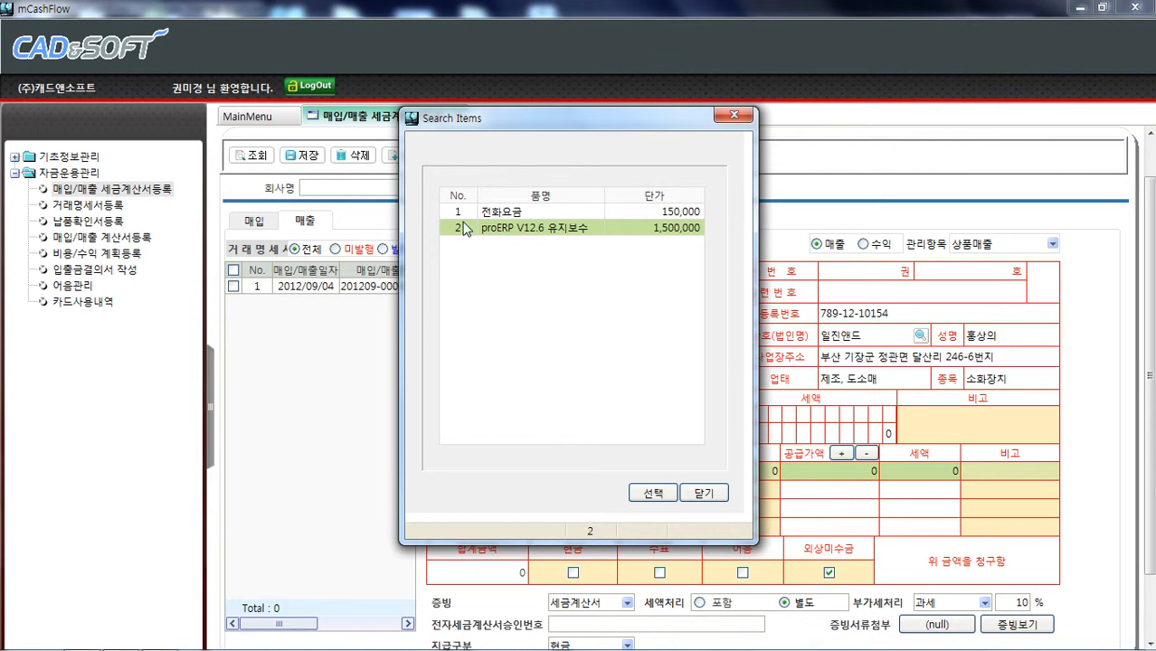
pyautogui.click(701, 493)
pyautogui.click(583, 469)
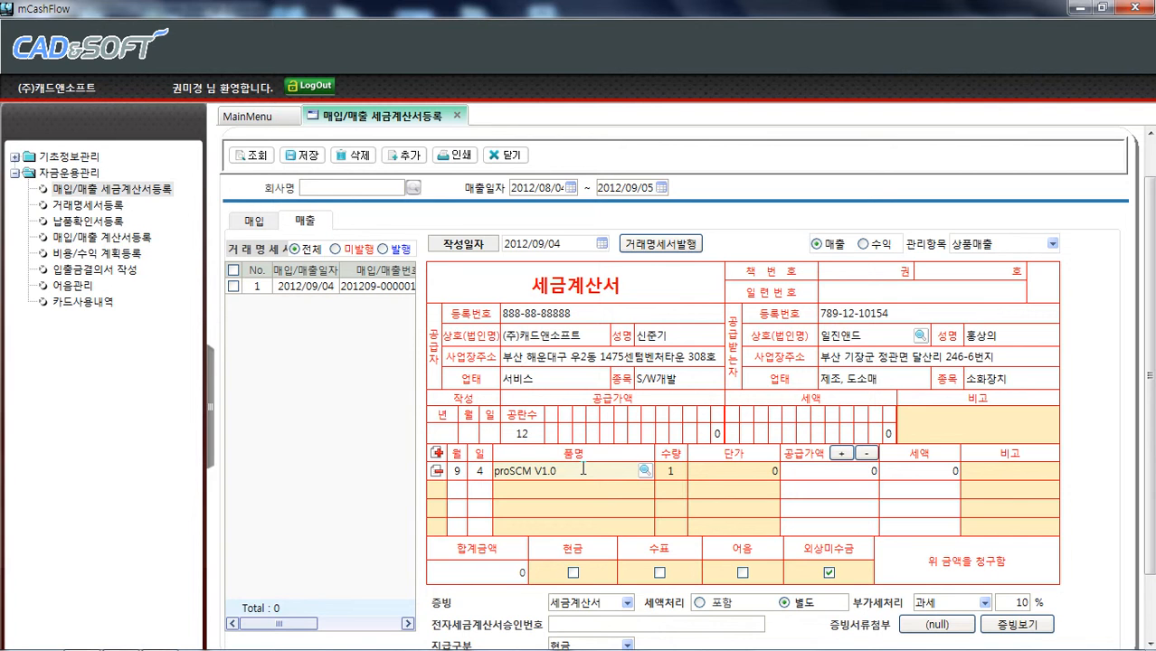
# Set the item's unit price to 30,000,000
pyautogui.click(738, 468)
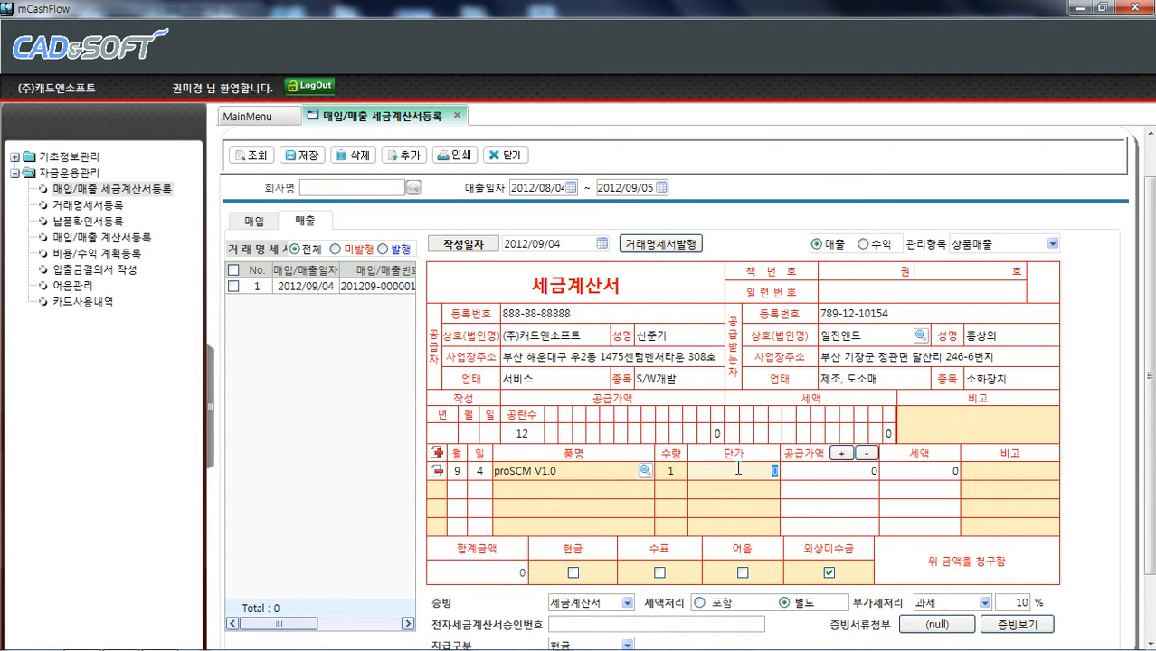
pyautogui.write('30,000,000')
pyautogui.press('Return')
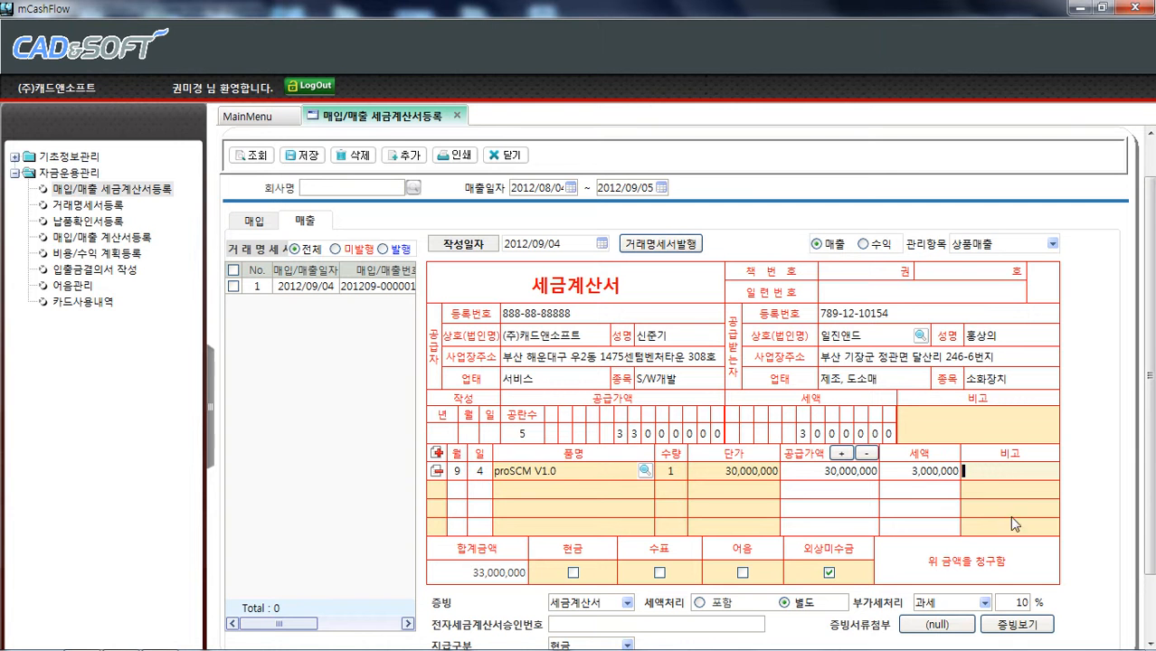
# Toggle tax handling between 포함 and 별도, leaving it on 별도
pyautogui.moveTo(1151, 428)
pyautogui.mouseDown()
pyautogui.moveTo(1153, 496)
pyautogui.moveTo(1153, 431)
pyautogui.moveTo(1154, 451)
pyautogui.mouseUp()
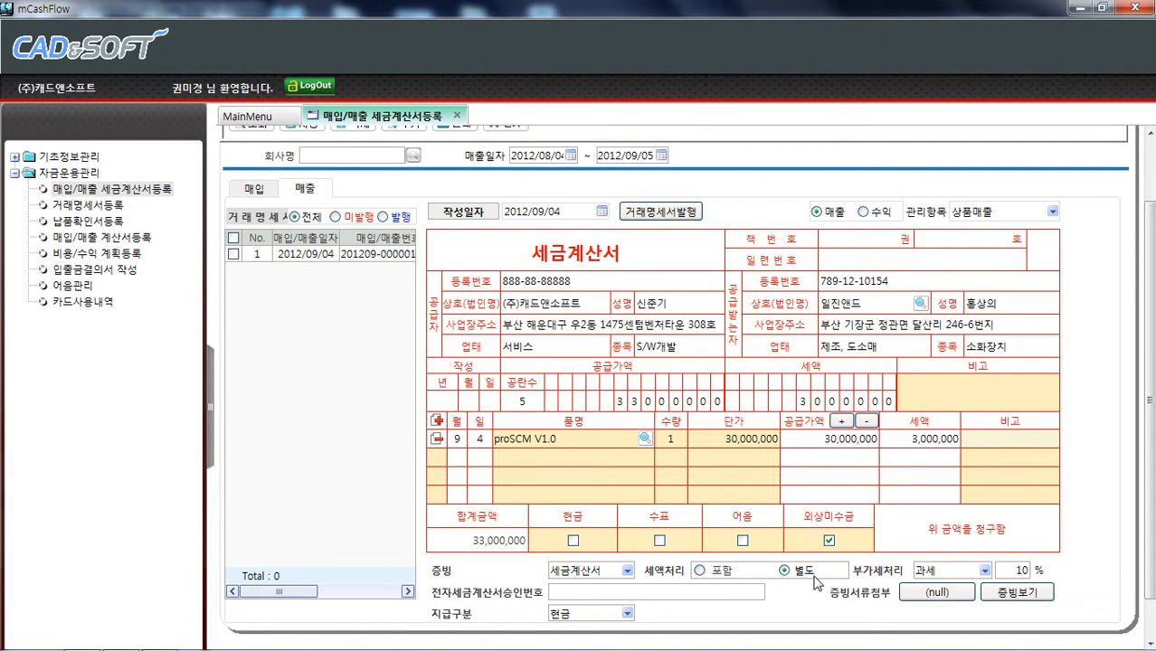
pyautogui.click(701, 572)
pyautogui.click(784, 571)
pyautogui.click(701, 571)
pyautogui.click(784, 572)
# Switch VAT handling to 안함 and back to 과세
pyautogui.click(983, 571)
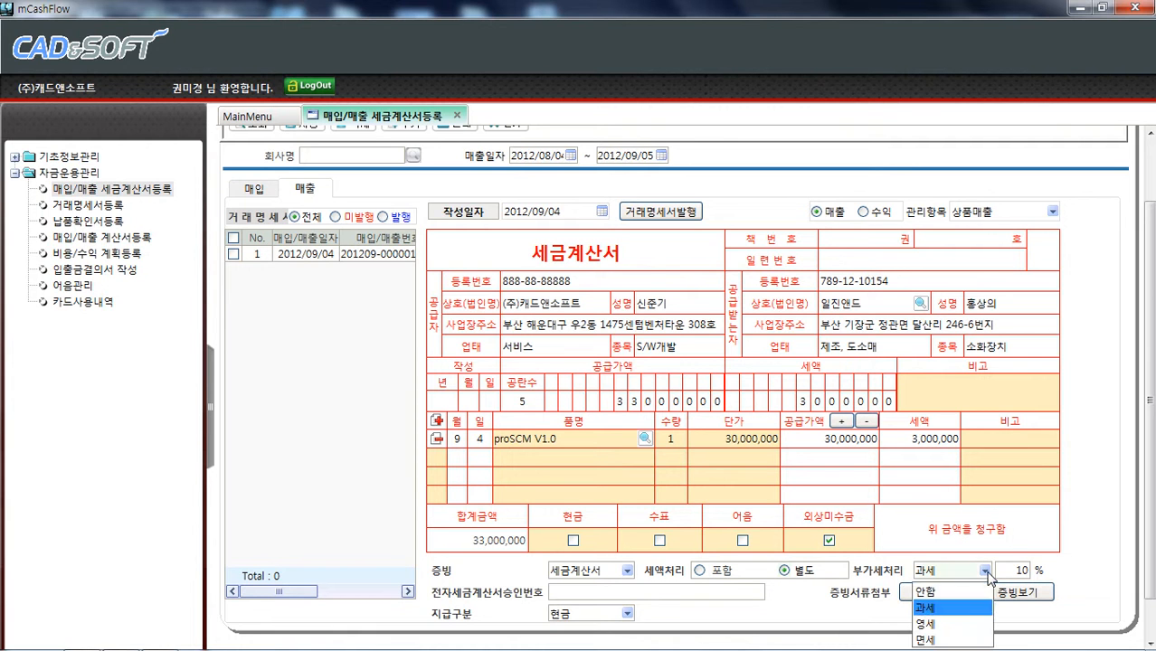
pyautogui.click(972, 592)
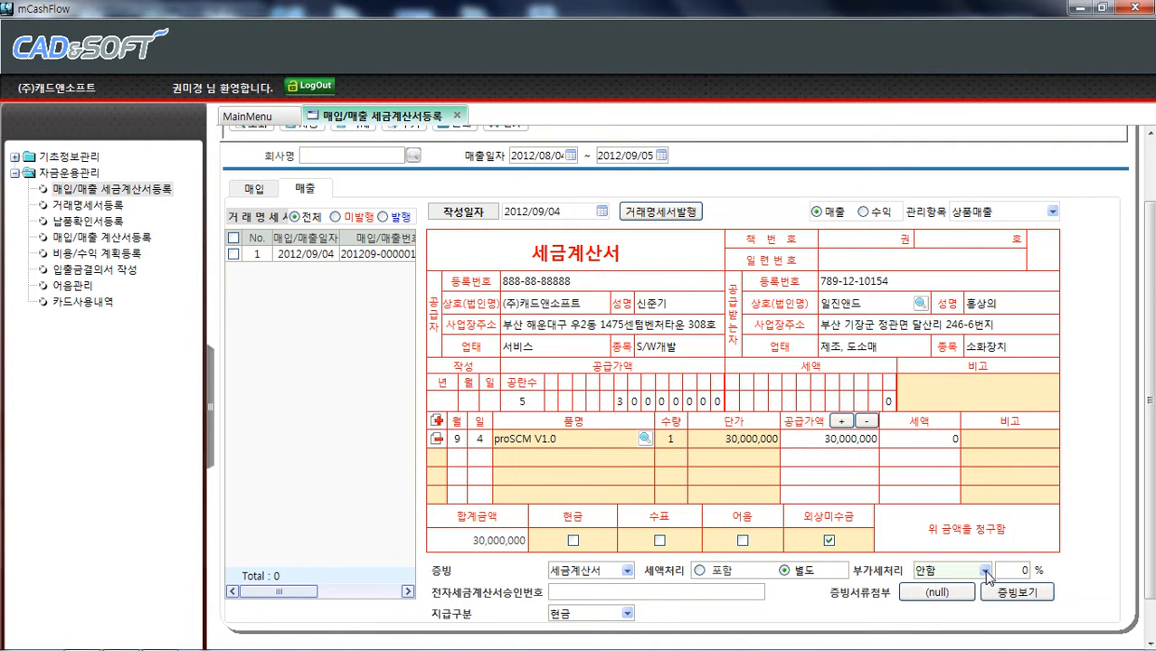
pyautogui.click(983, 570)
pyautogui.click(958, 609)
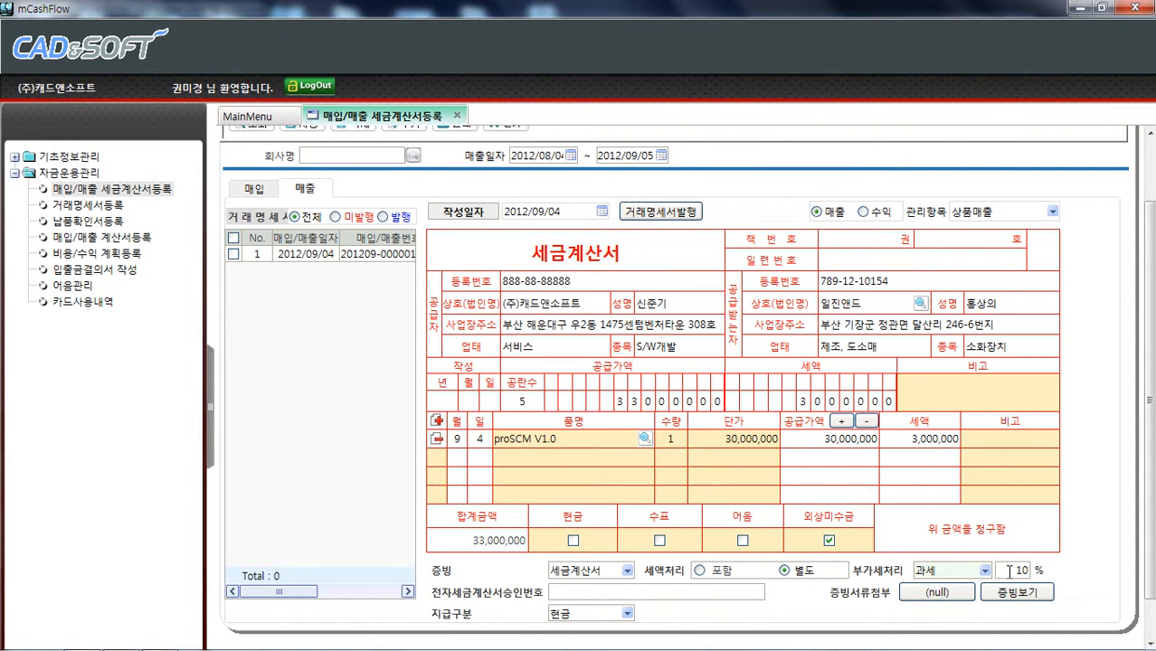
# Save the new sales tax invoice and select it in the invoice list
pyautogui.moveTo(1151, 408); pyautogui.dragTo(1151, 373)
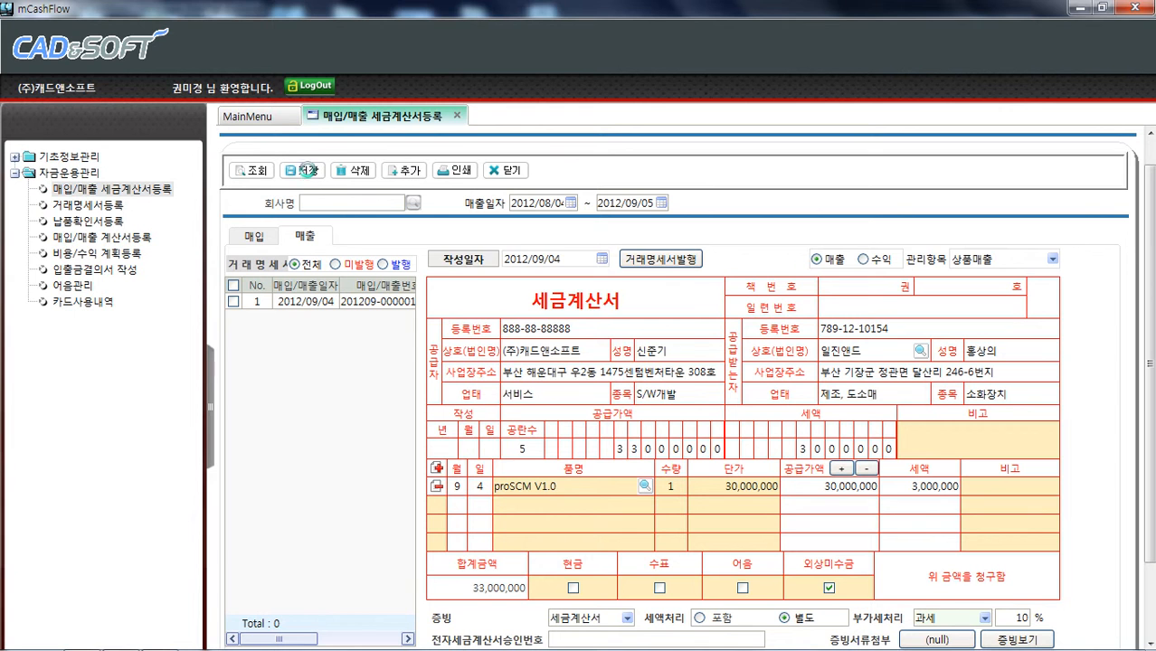
pyautogui.click(308, 170)
pyautogui.click(542, 369)
pyautogui.click(632, 371)
pyautogui.click(381, 319)
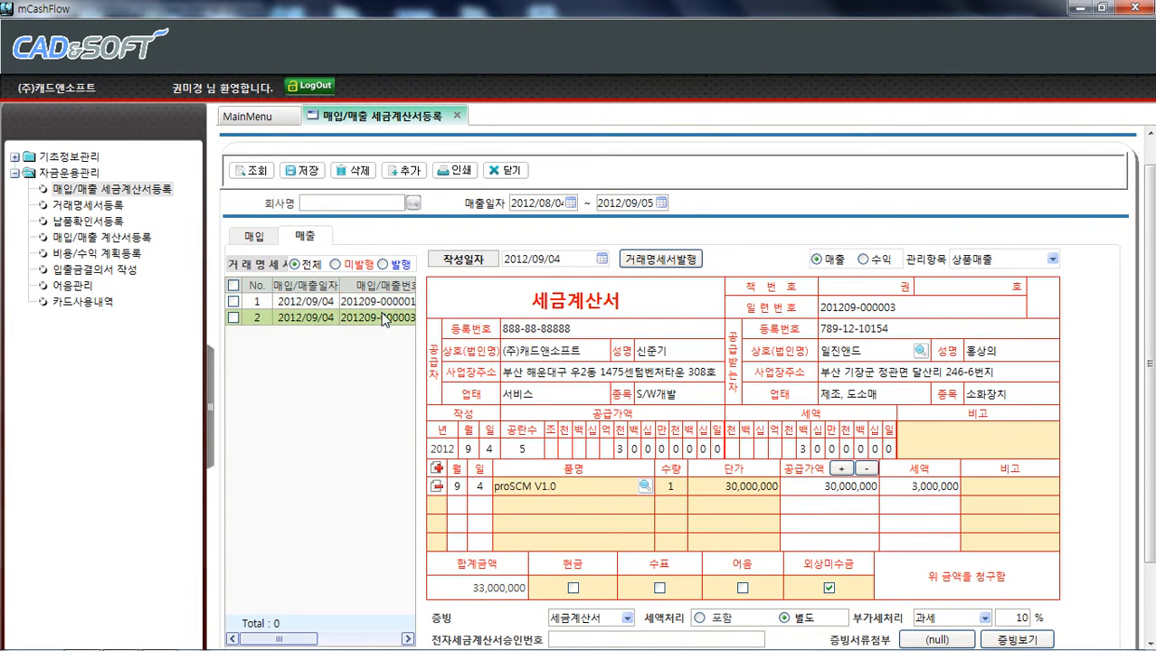
# Try adding a second item line for proERP V12.6 유지보수 to the invoice, then delete that line
pyautogui.click(382, 303)
pyautogui.click(380, 319)
pyautogui.click(439, 469)
pyautogui.click(546, 508)
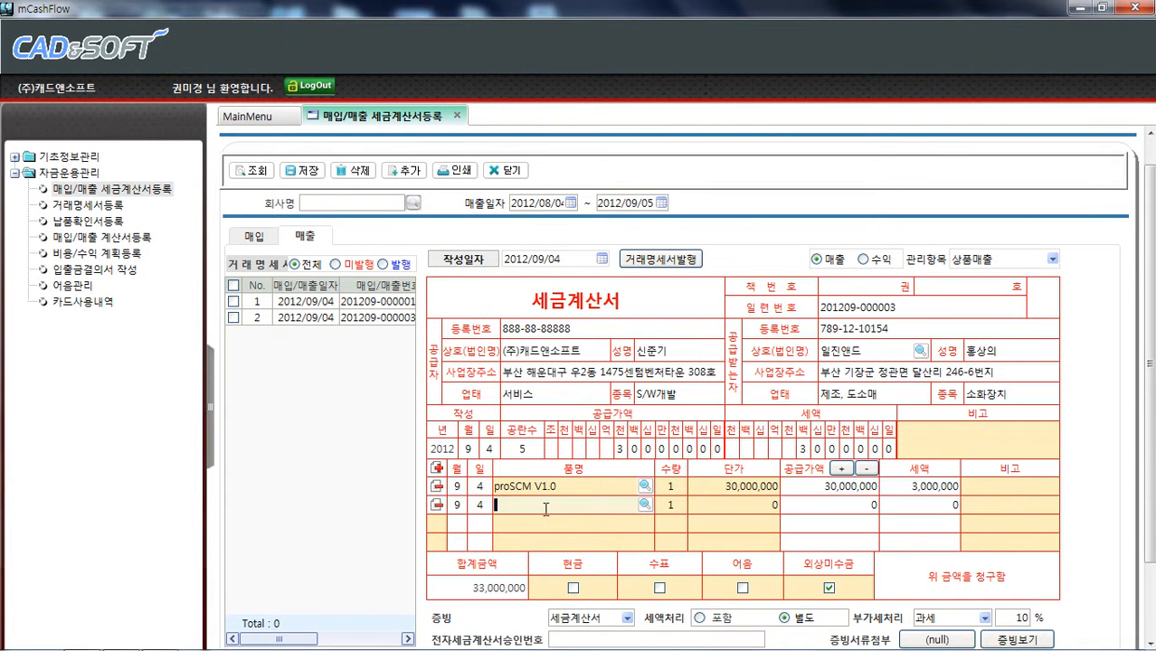
pyautogui.click(649, 506)
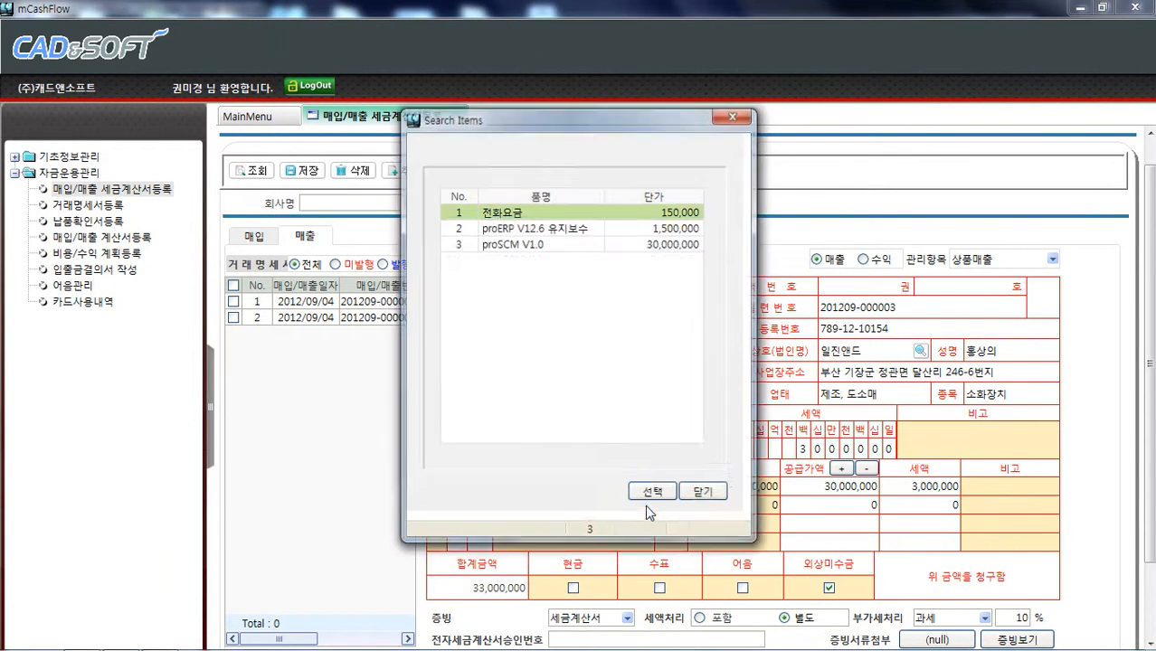
pyautogui.click(703, 493)
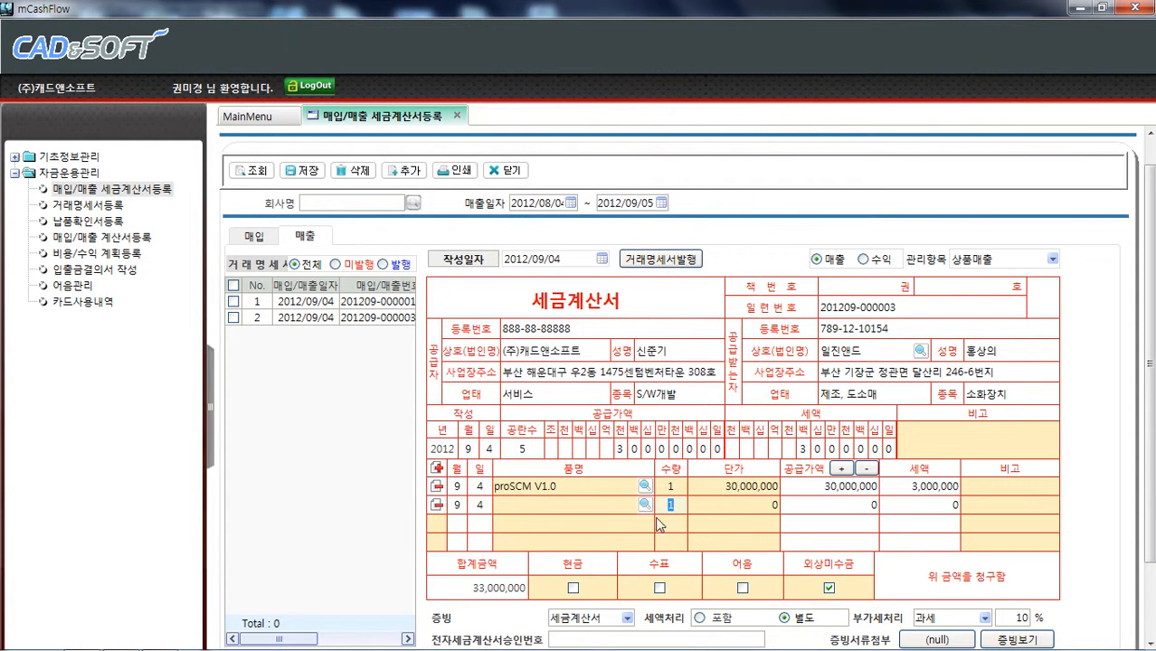
pyautogui.click(645, 504)
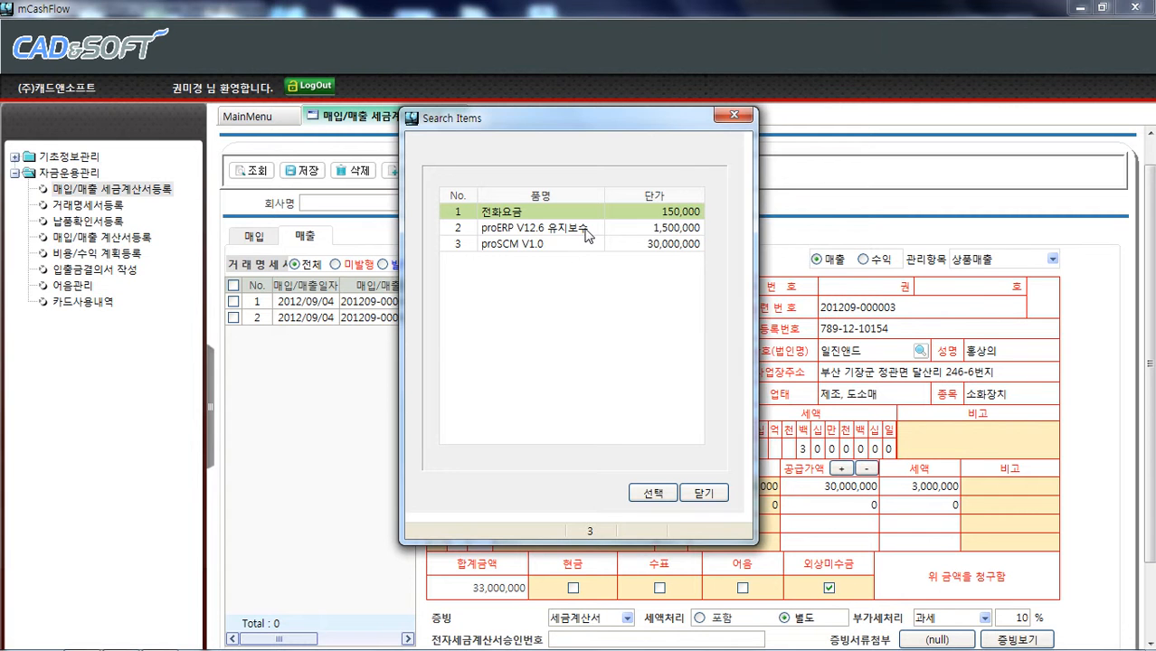
pyautogui.click(586, 235)
pyautogui.click(652, 492)
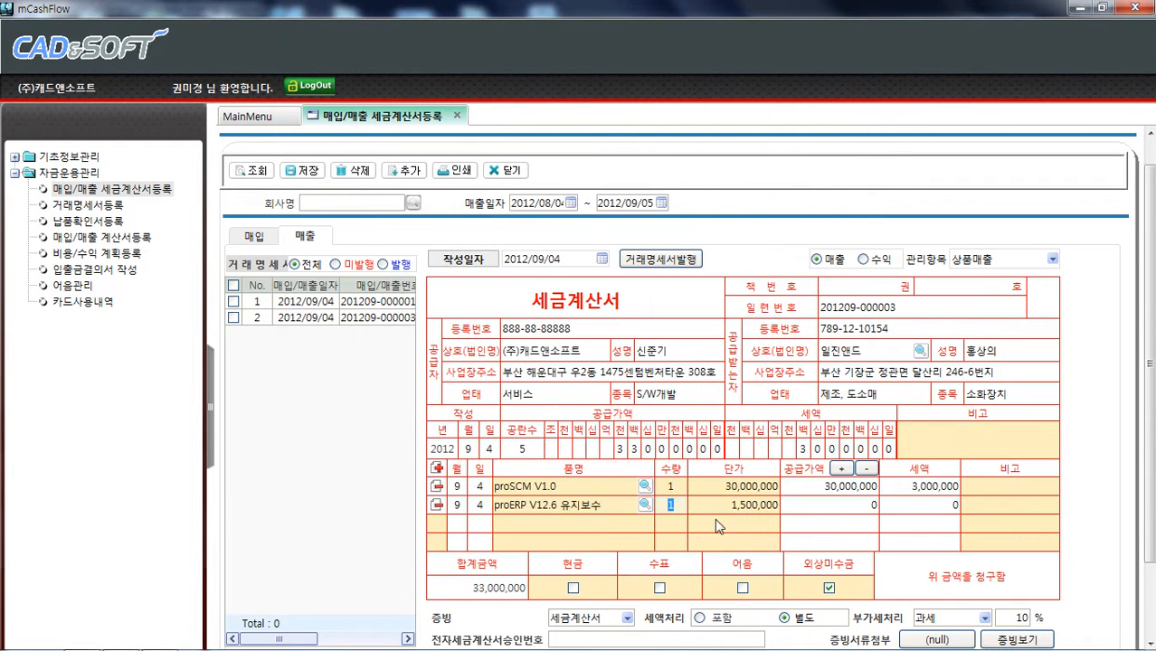
pyautogui.click(831, 510)
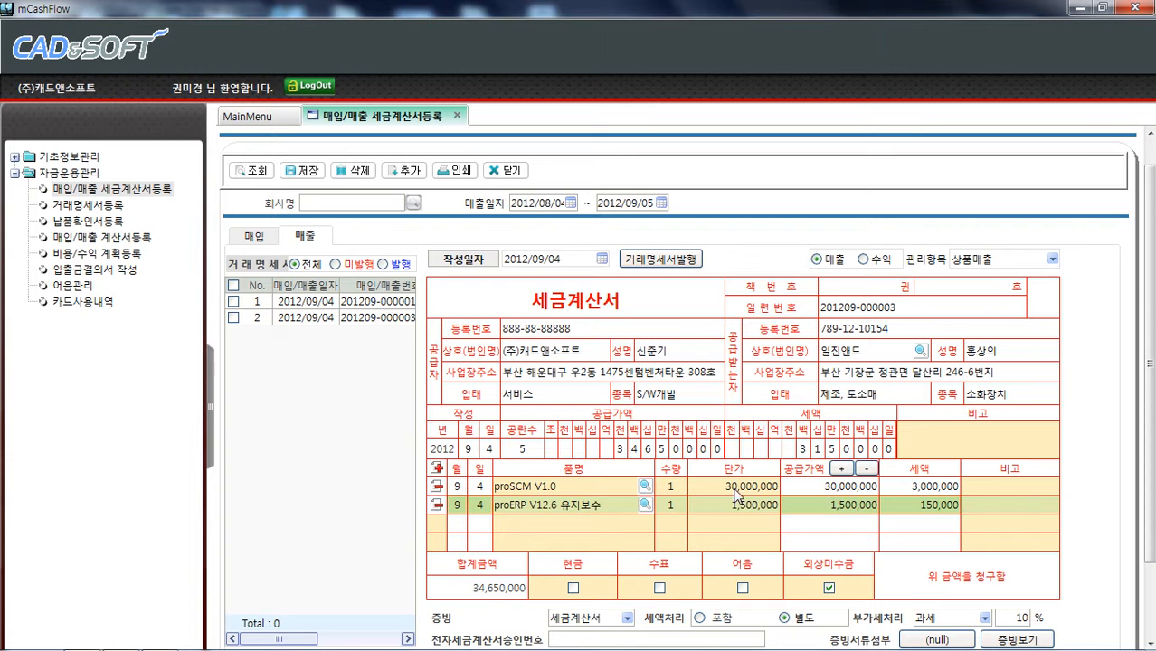
pyautogui.click(437, 505)
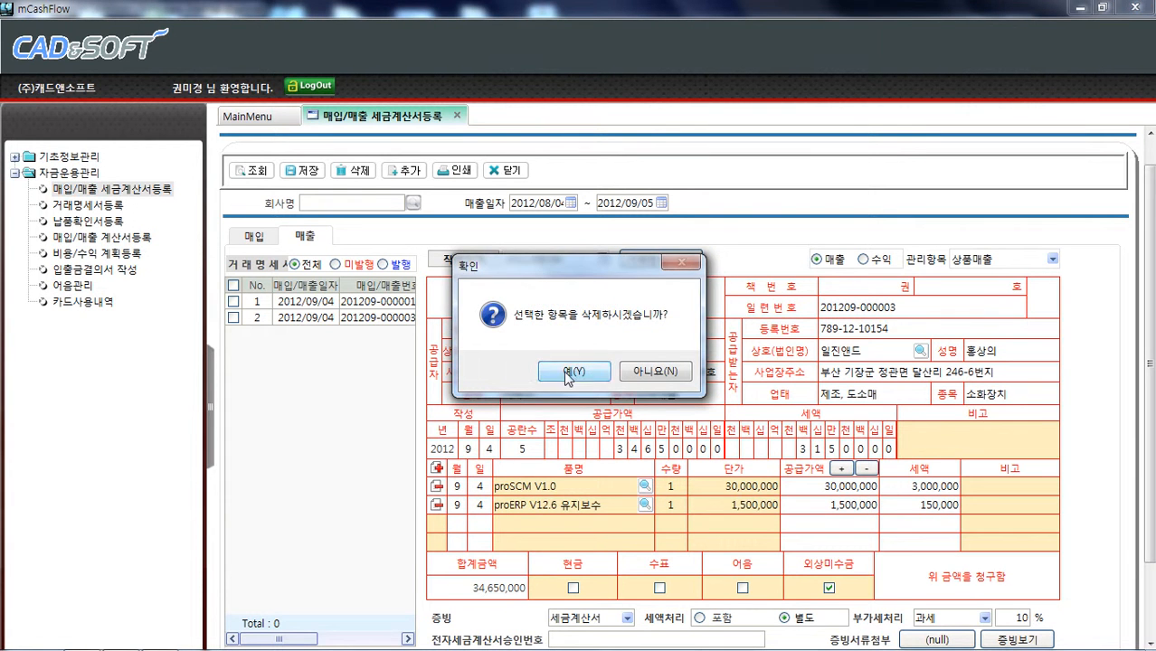
pyautogui.click(572, 369)
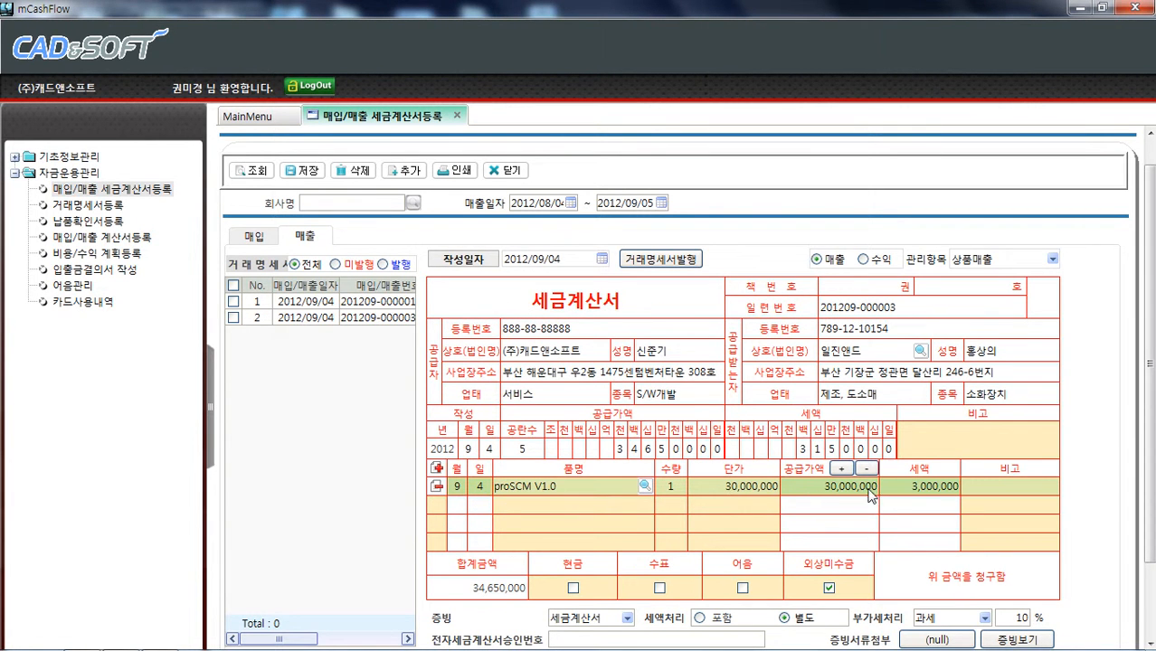
# Save the sales tax invoice and acknowledge the save
pyautogui.click(306, 172)
pyautogui.click(551, 371)
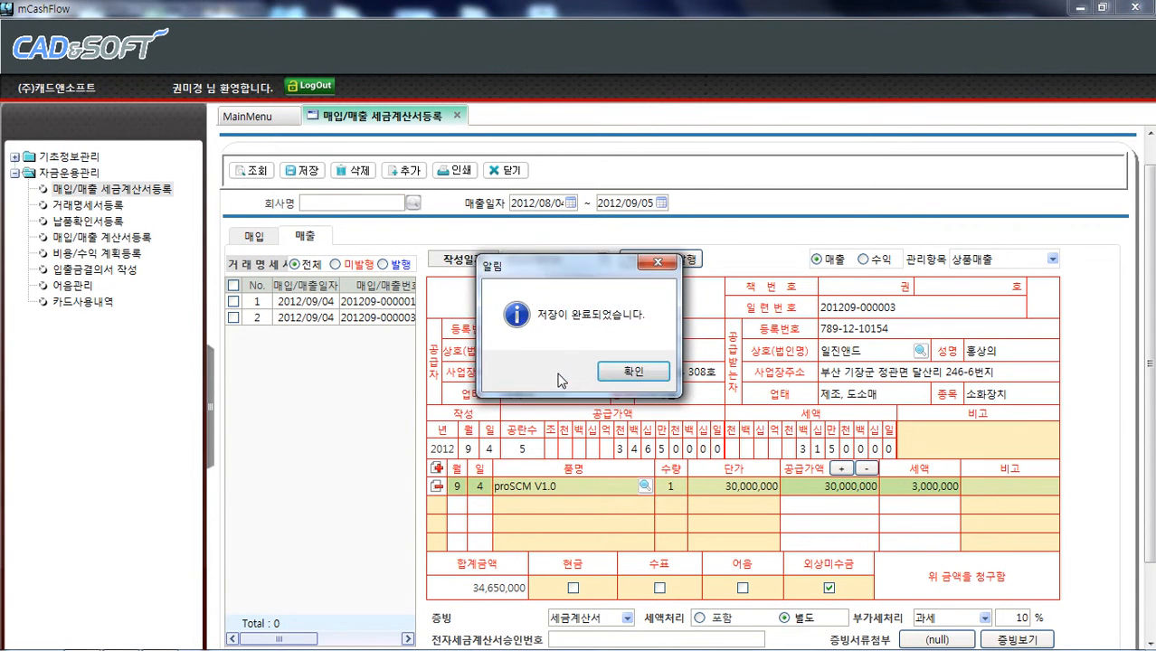
pyautogui.click(587, 375)
# Check the second sales invoice in the list and issue a transaction statement for it, opening the statement screen
pyautogui.click(346, 319)
pyautogui.click(358, 304)
pyautogui.scroll(1, 311, 279)
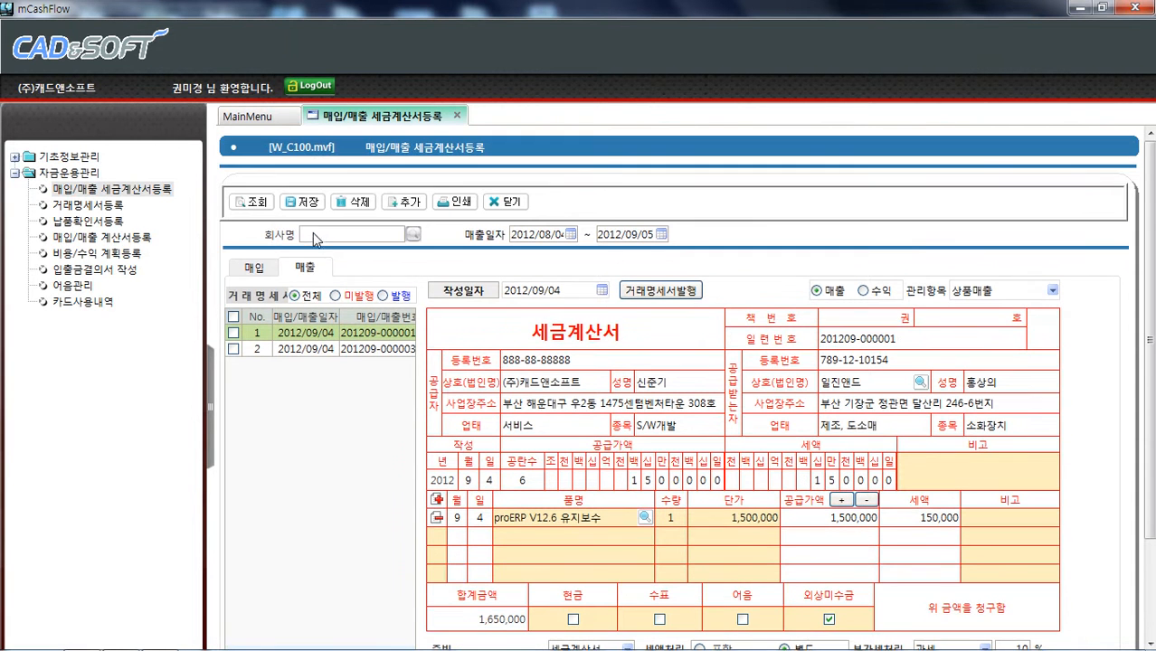
pyautogui.click(358, 350)
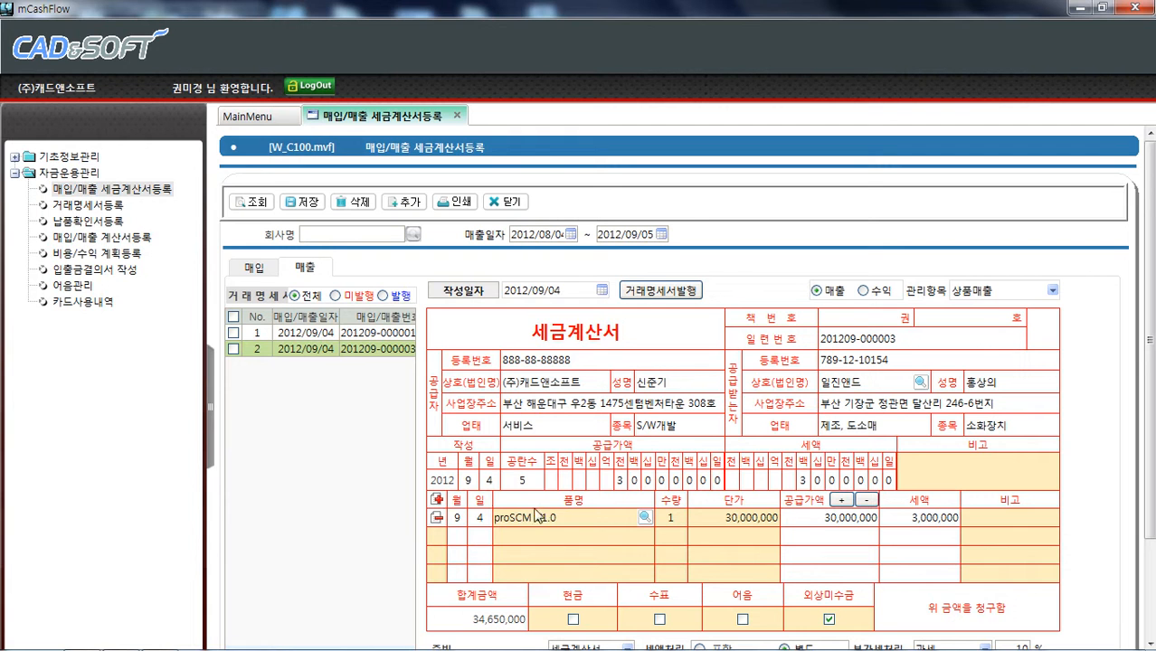
pyautogui.click(233, 348)
pyautogui.click(656, 297)
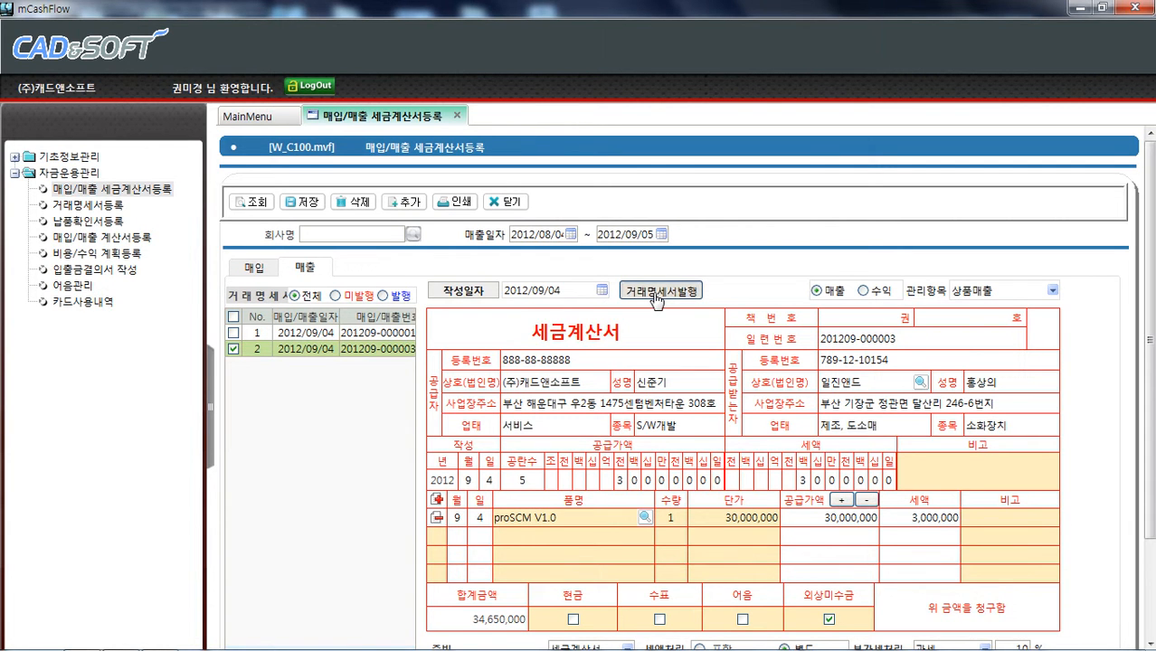
pyautogui.click(581, 372)
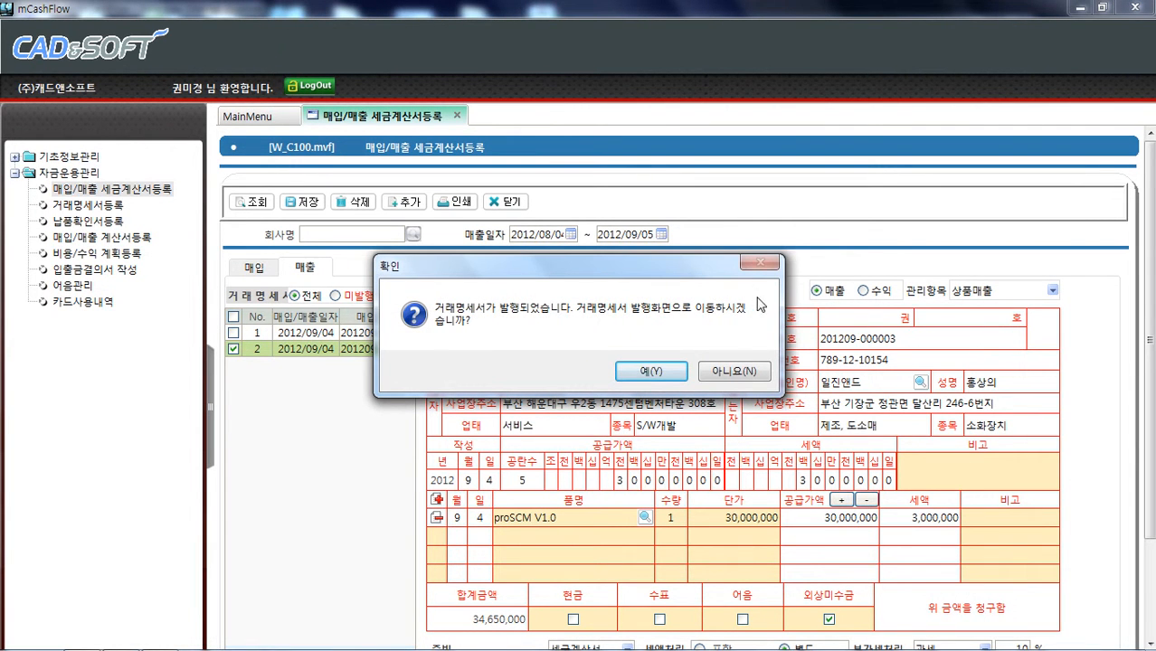
pyautogui.click(657, 369)
# Retrieve the transaction statement list and check the second statement for the proSCM V1.0 sale
pyautogui.click(252, 202)
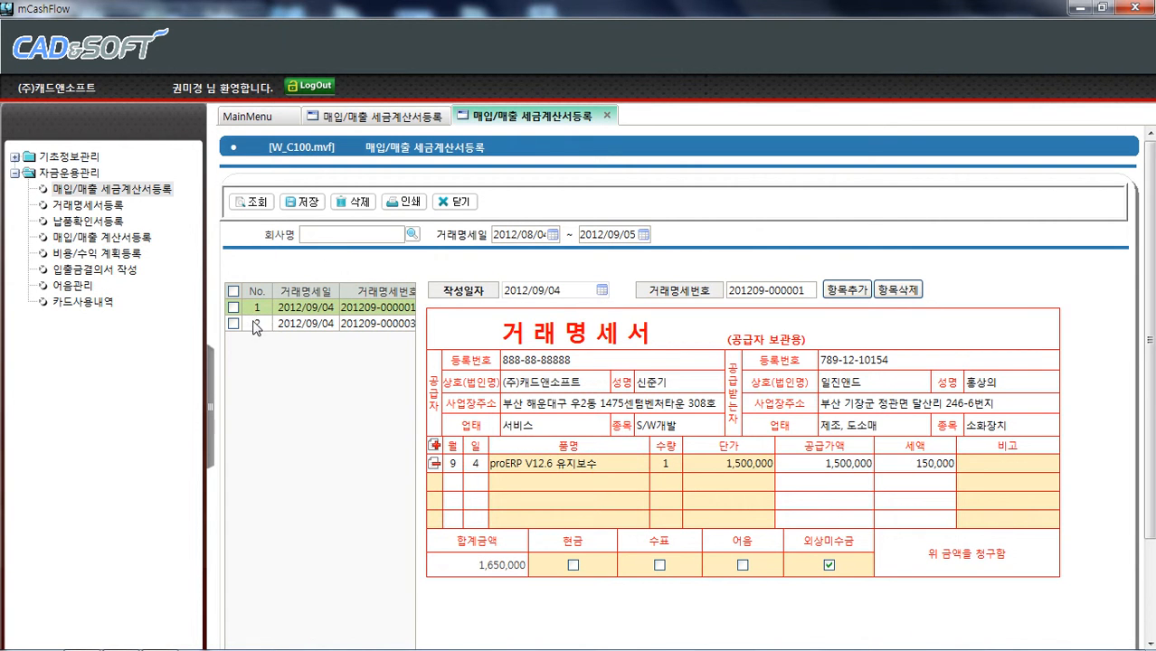
pyautogui.click(310, 328)
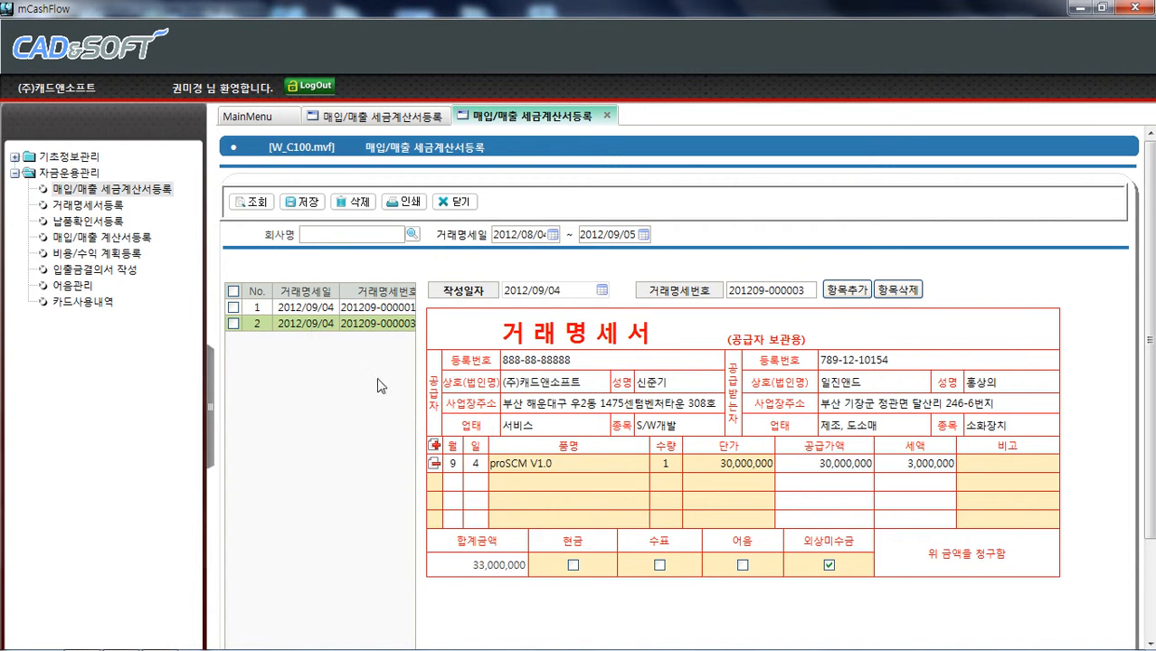
pyautogui.click(234, 323)
pyautogui.click(550, 293)
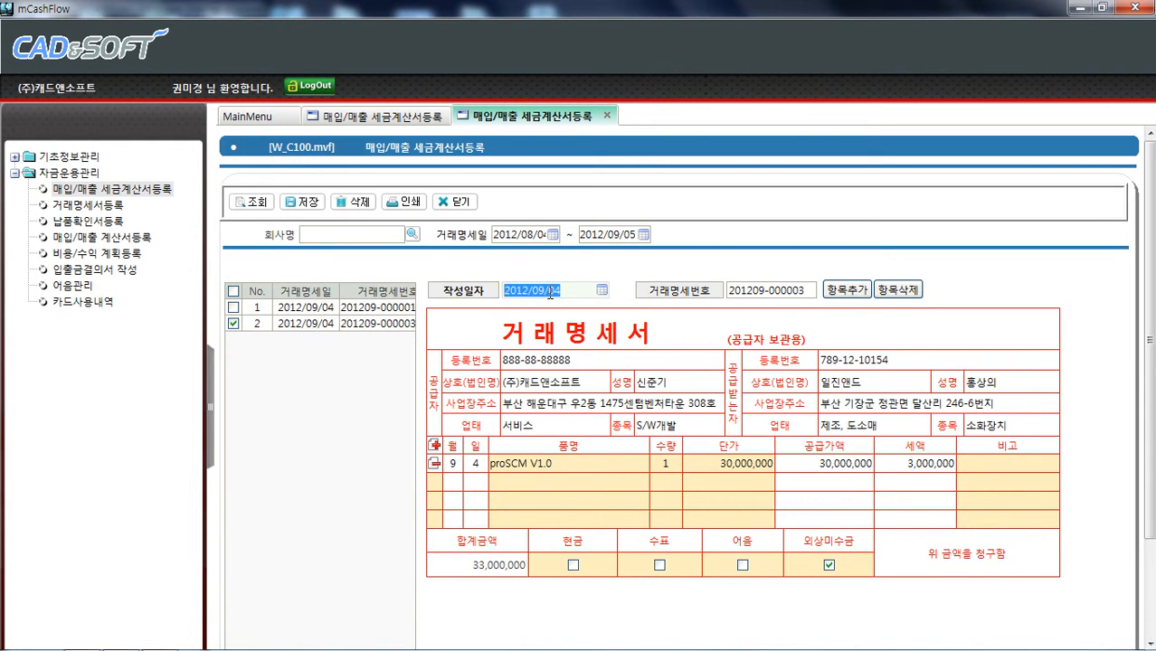
pyautogui.doubleClick(563, 291)
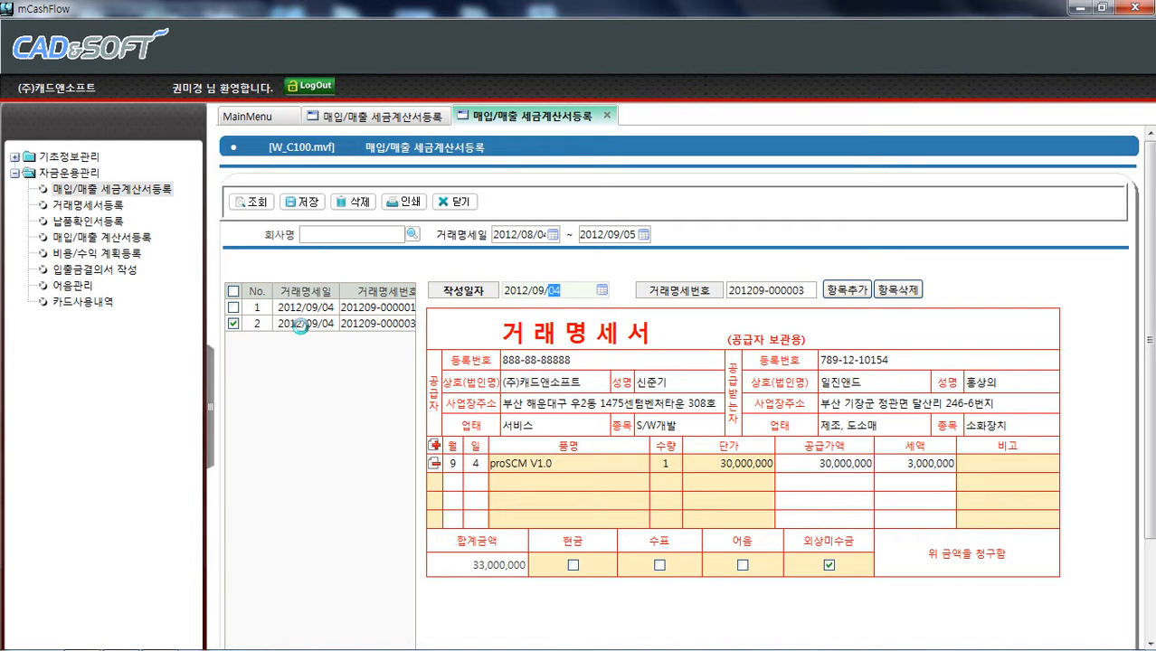
pyautogui.click(301, 331)
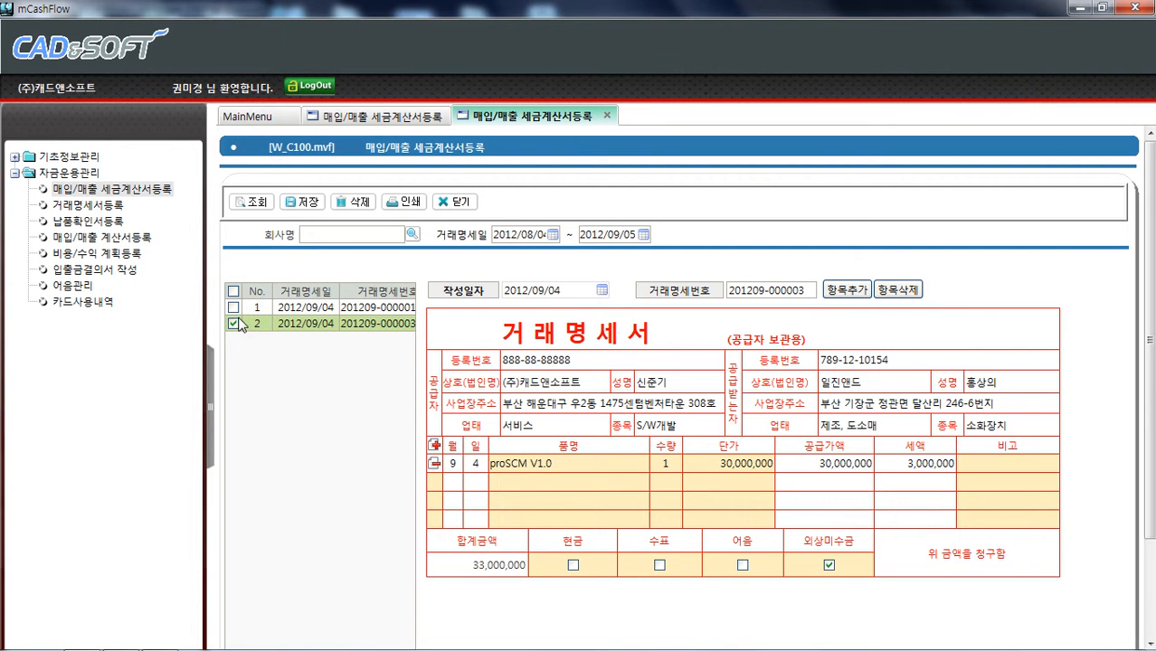
# Preview the printout of the selected tax invoice and close the preview
pyautogui.click(408, 118)
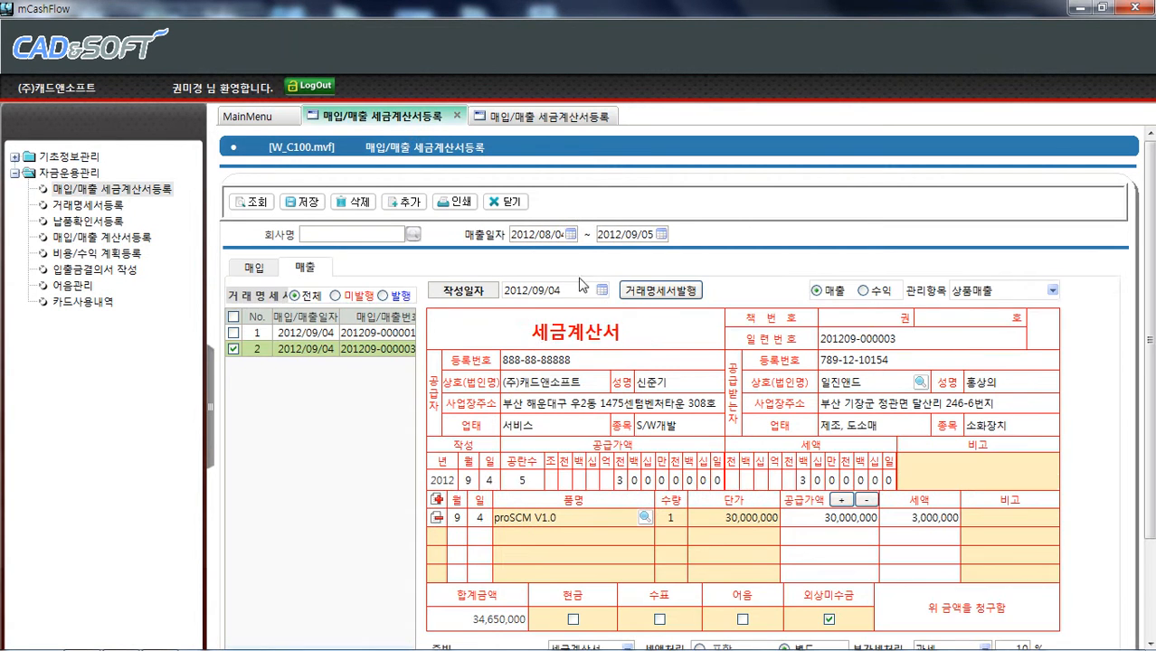
pyautogui.click(452, 201)
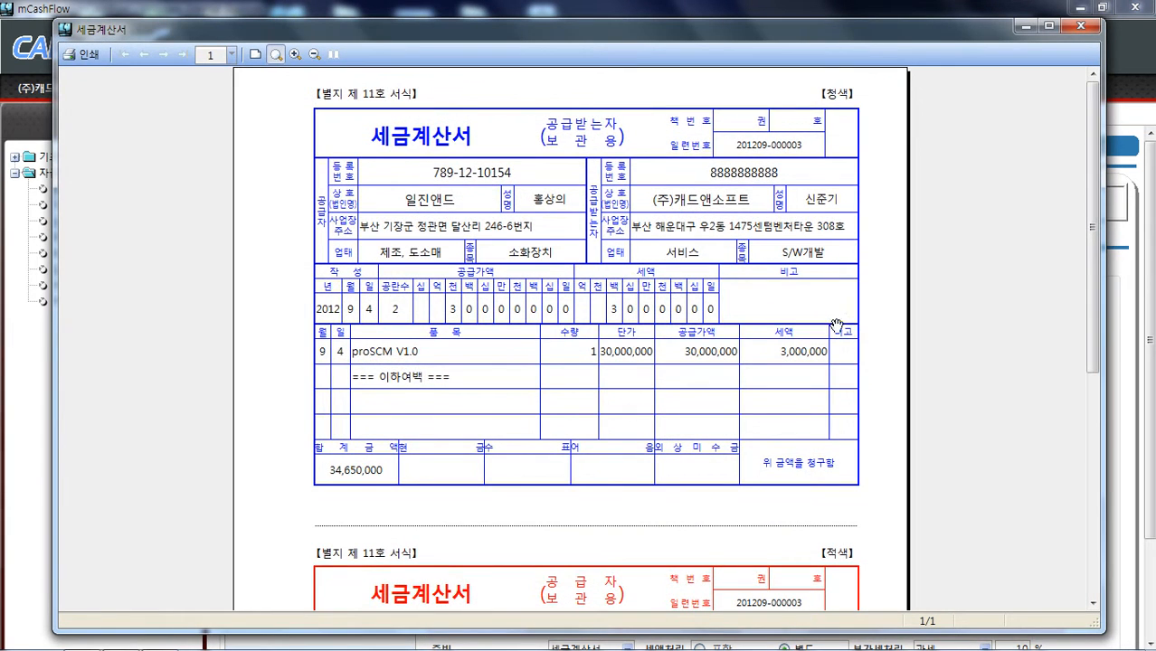
pyautogui.scroll(-6, 792, 416)
pyautogui.scroll(5, 793, 444)
pyautogui.scroll(1, 793, 445)
pyautogui.click(1080, 27)
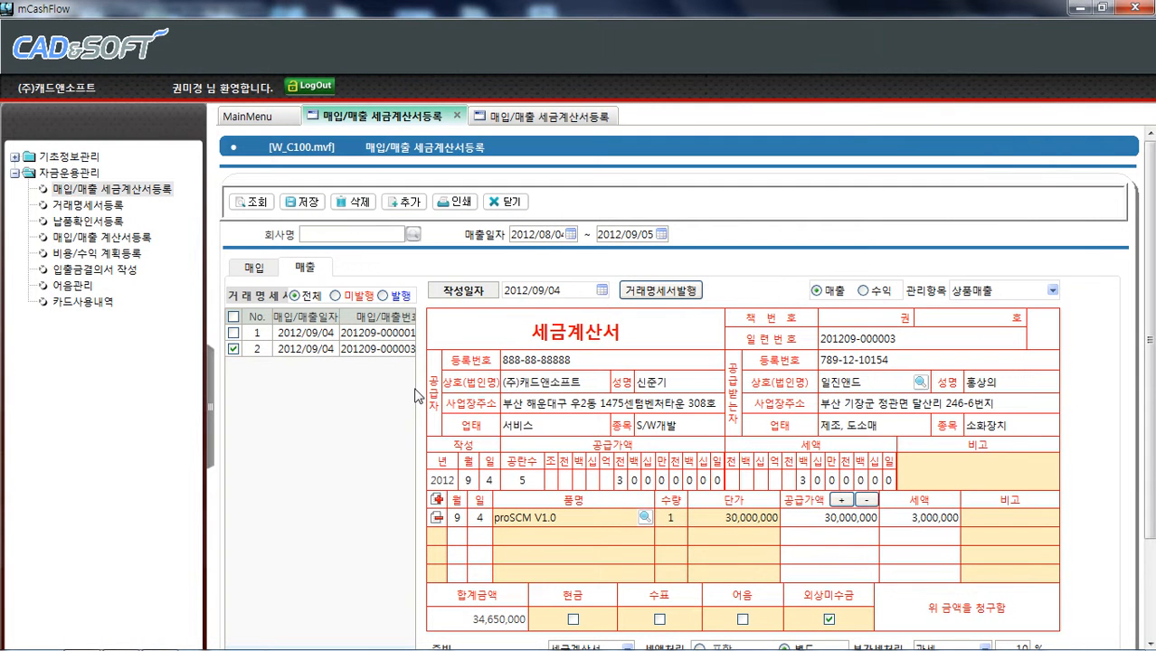
# Close the extra transaction statement tab opened from the invoice screen
pyautogui.click(527, 117)
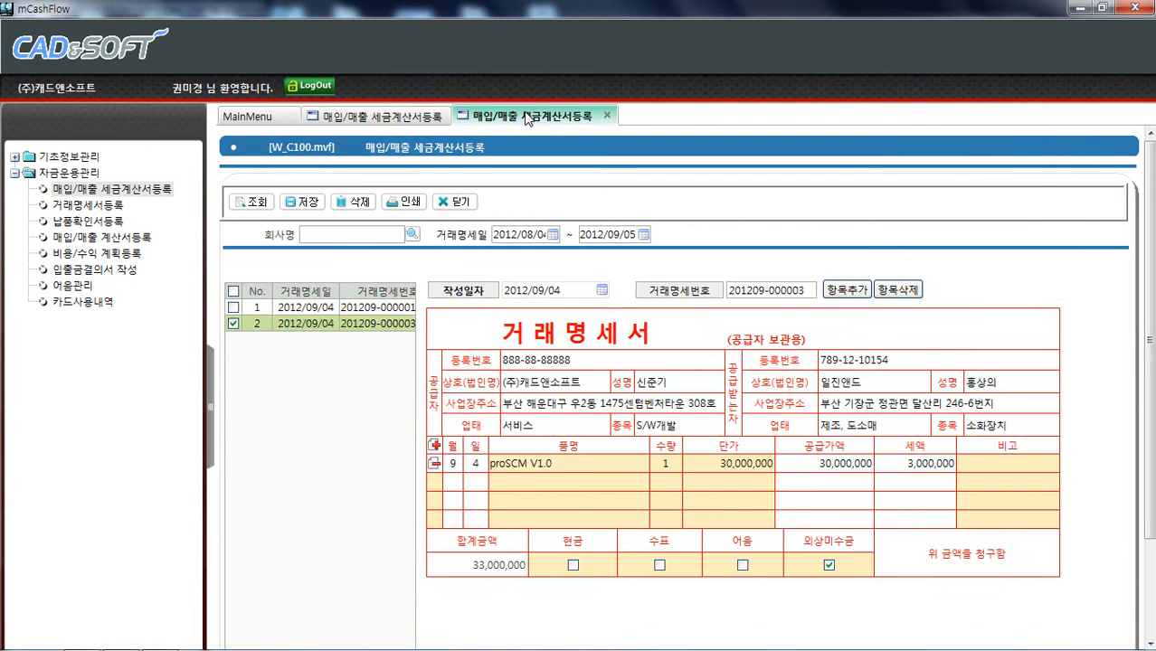
pyautogui.click(375, 117)
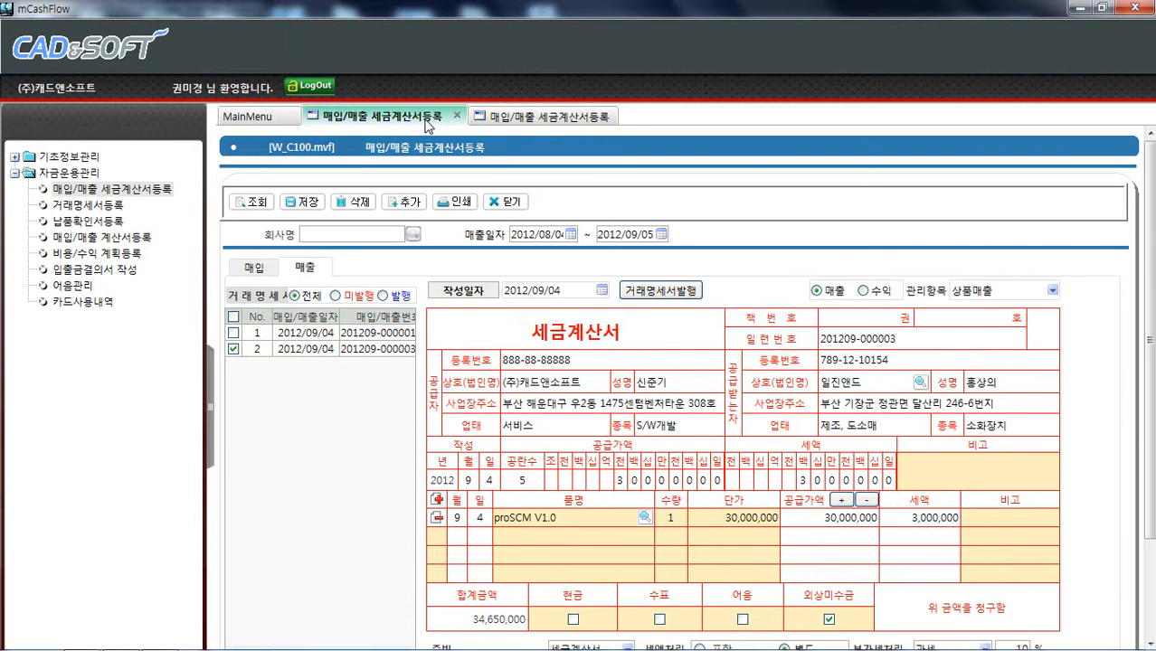
pyautogui.click(519, 117)
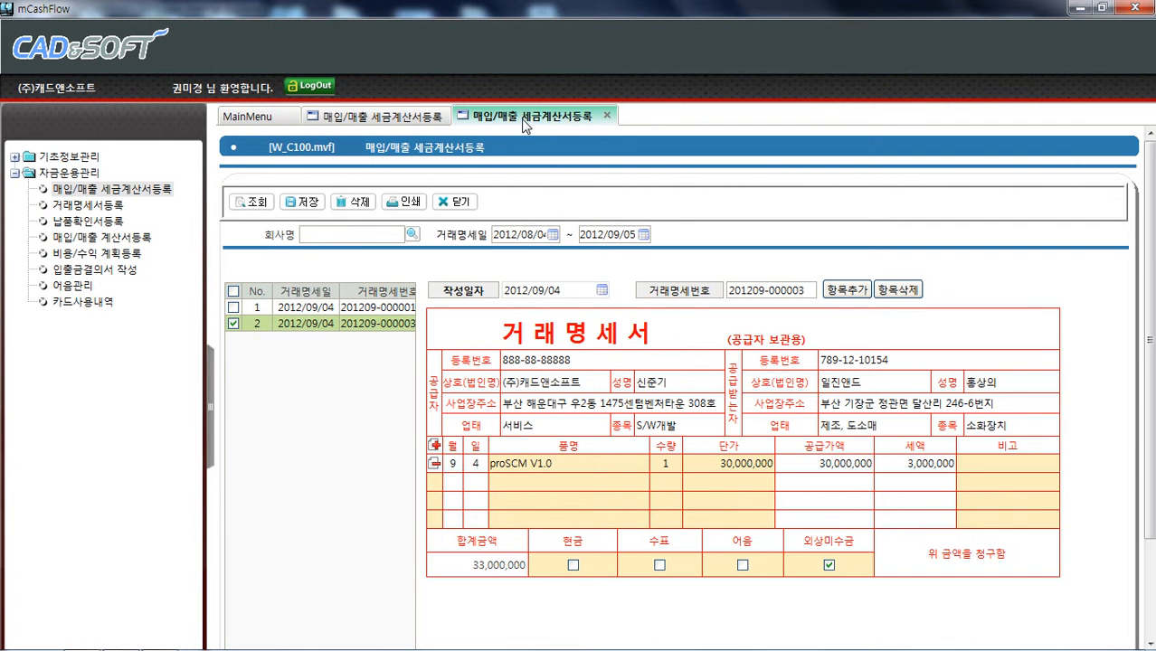
pyautogui.click(606, 116)
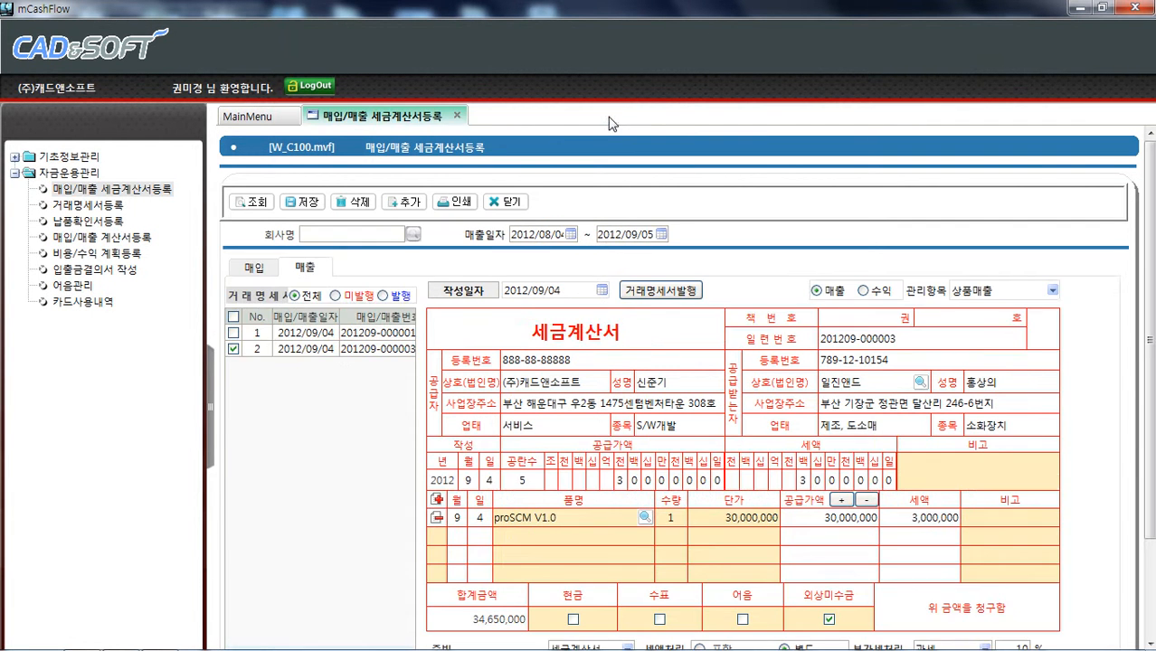
# Open 거래명세서등록 from the menu, retrieve the statements, and check the second statement
pyautogui.click(318, 350)
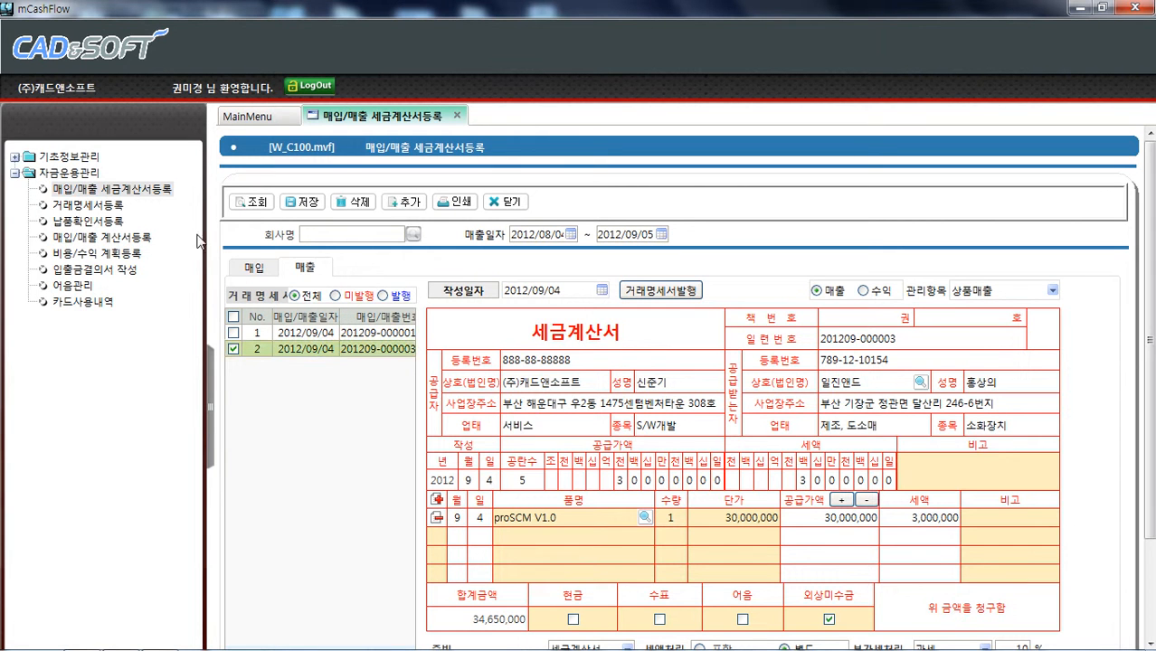
pyautogui.click(94, 204)
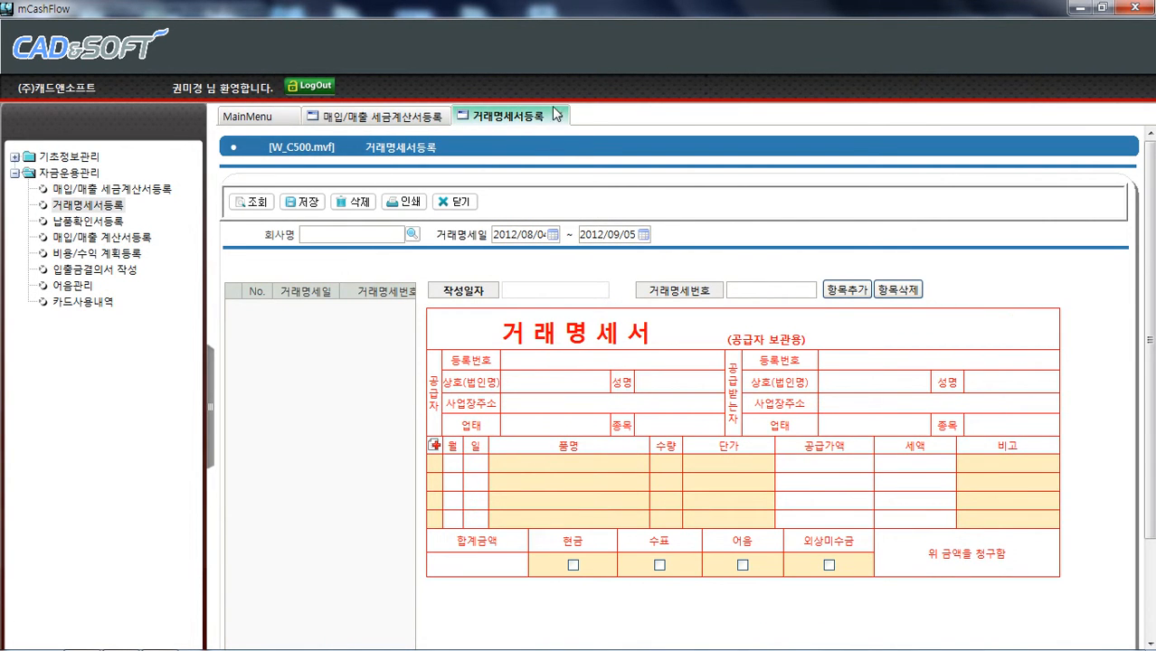
pyautogui.click(253, 202)
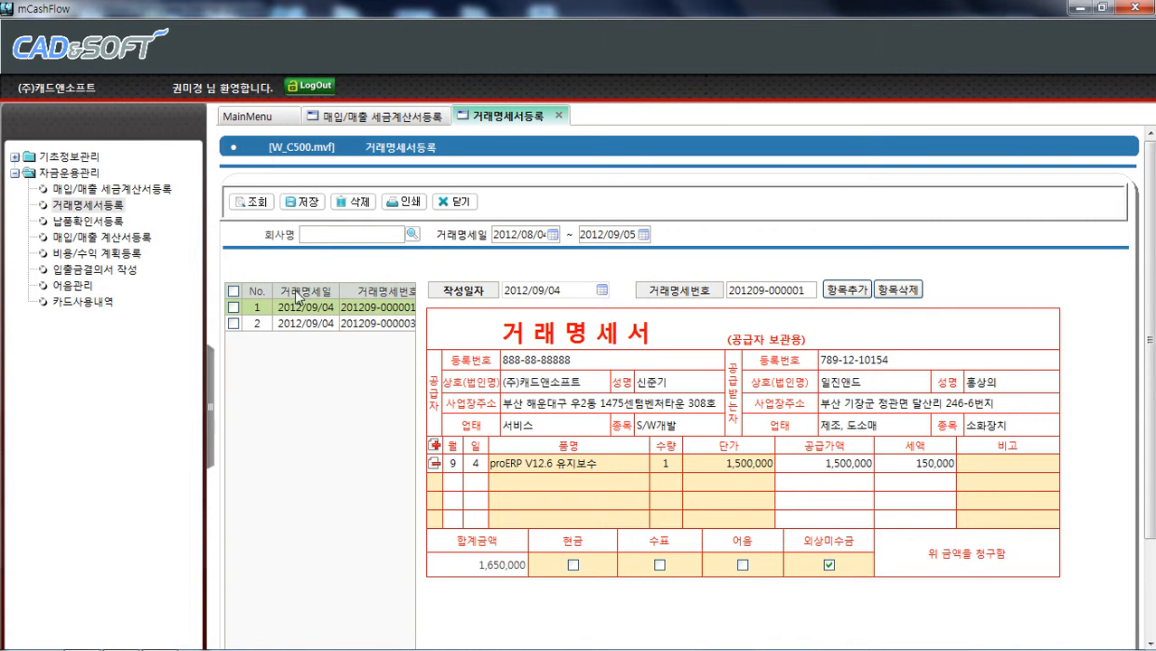
pyautogui.click(238, 323)
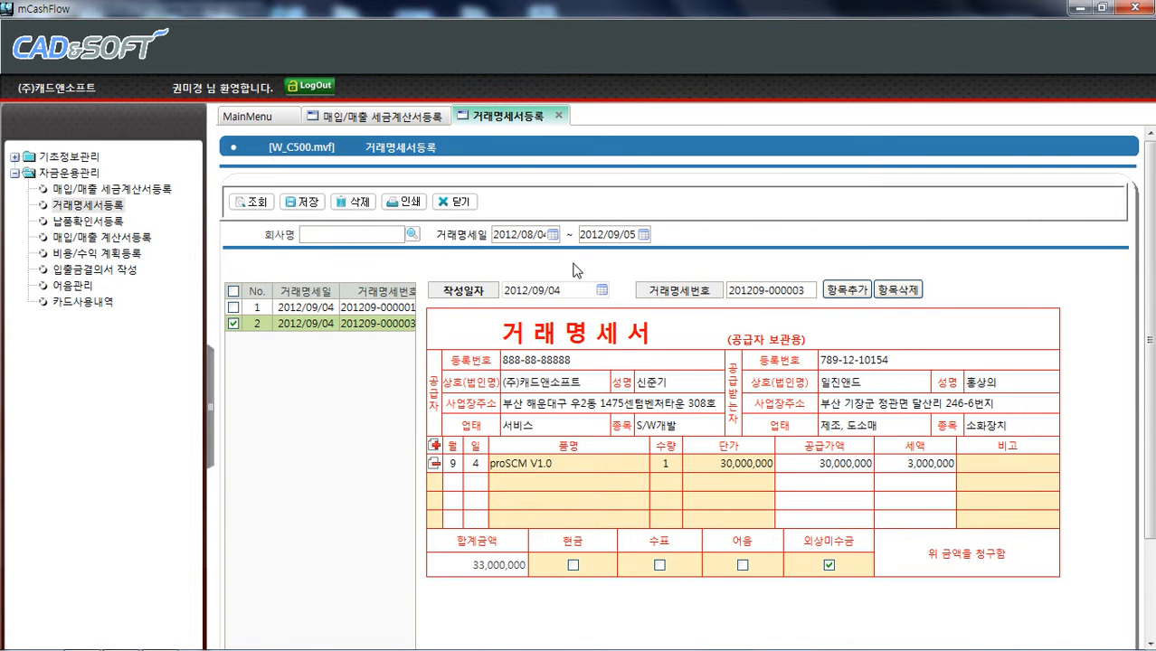
# Preview the transaction statement printout, paging through all three copies, then close the preview
pyautogui.click(406, 202)
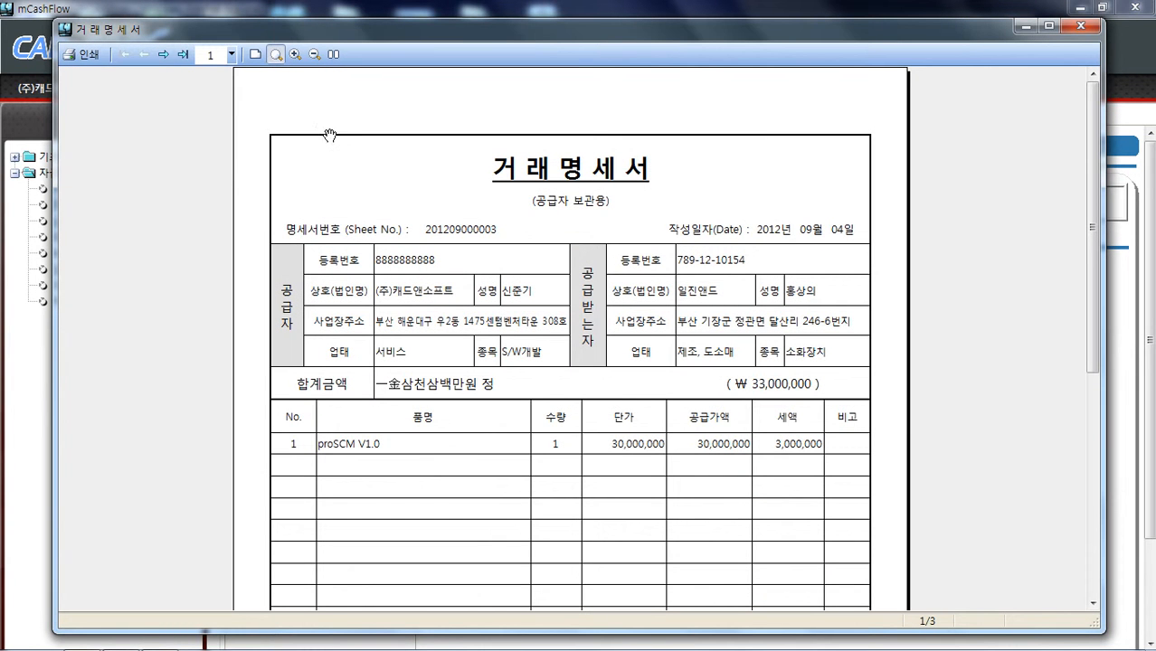
pyautogui.click(231, 56)
pyautogui.click(218, 90)
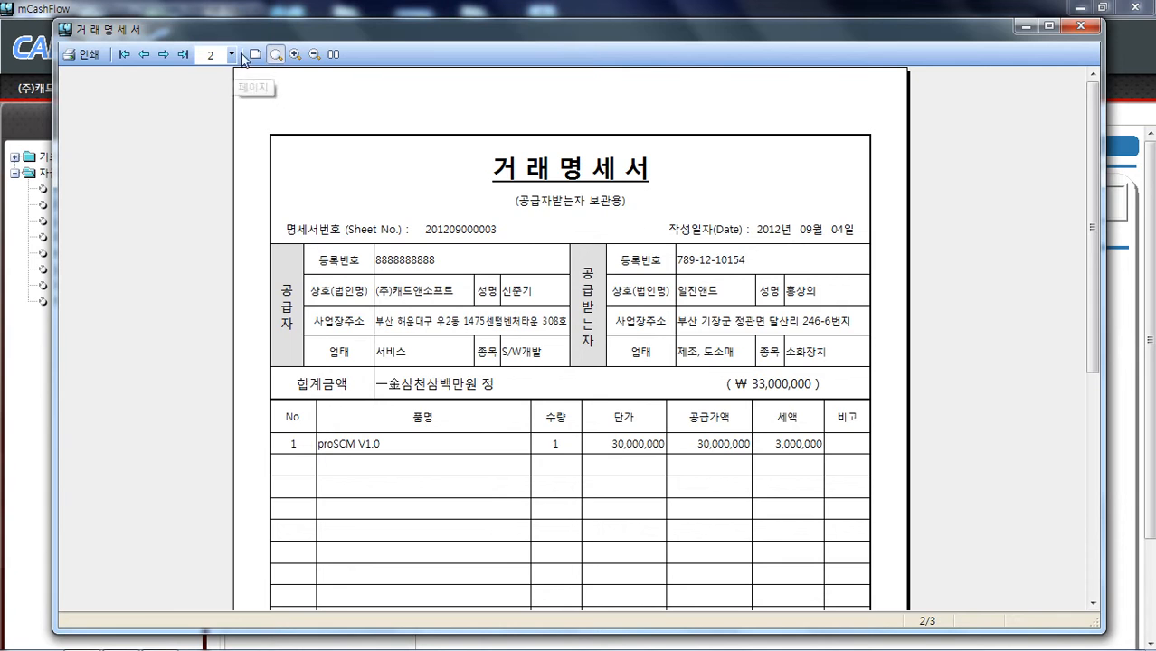
pyautogui.click(231, 54)
pyautogui.click(222, 105)
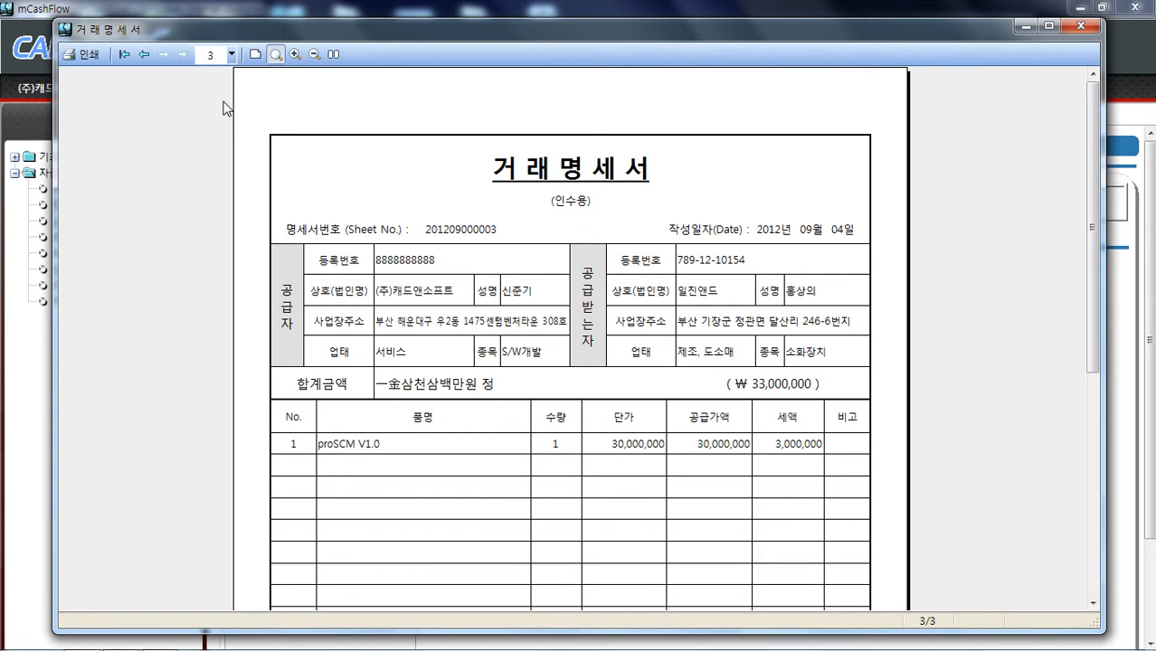
pyautogui.click(231, 55)
pyautogui.click(226, 75)
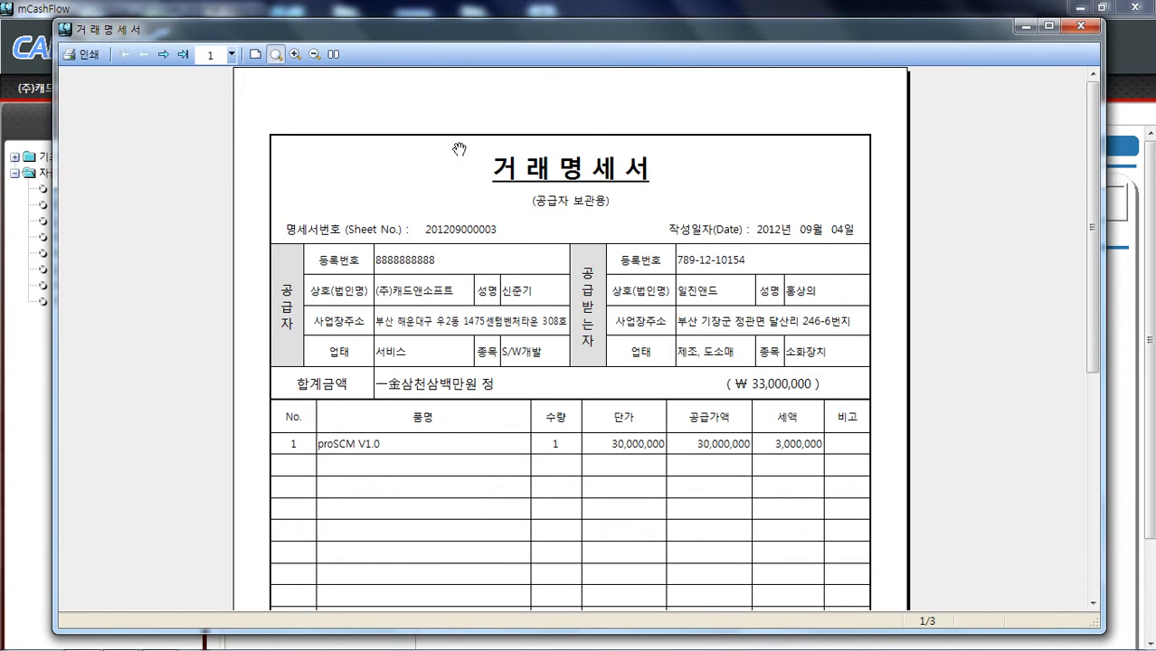
pyautogui.click(1085, 27)
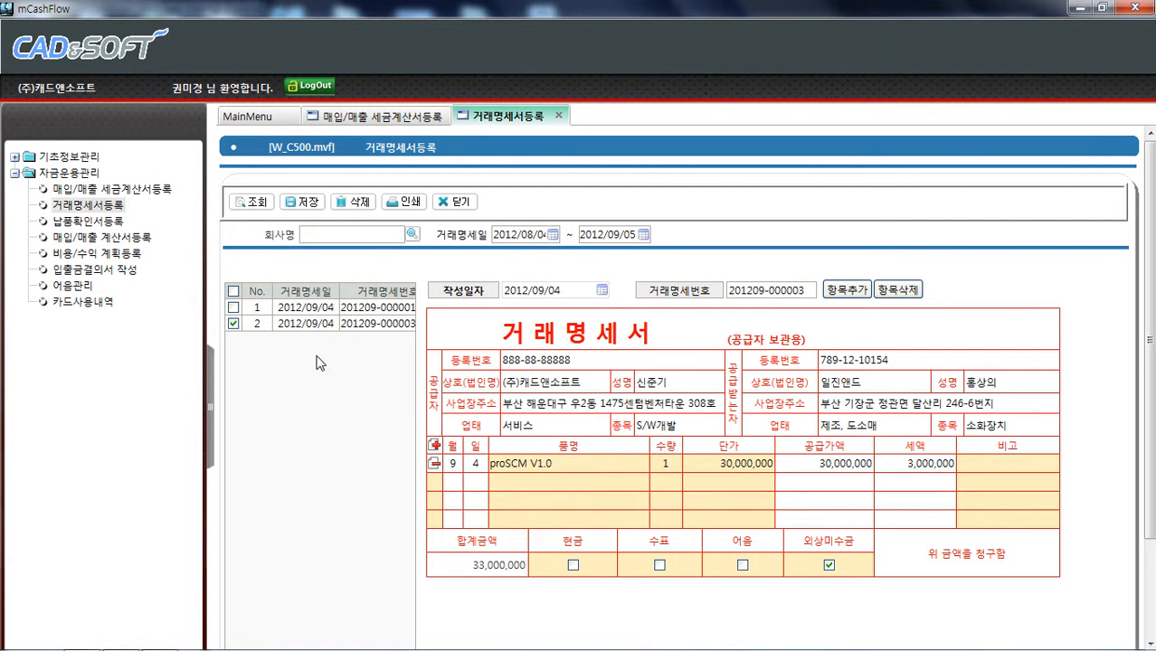
# Open 납품확인서등록 from the menu and retrieve the delivery confirmations
pyautogui.click(113, 221)
pyautogui.click(259, 200)
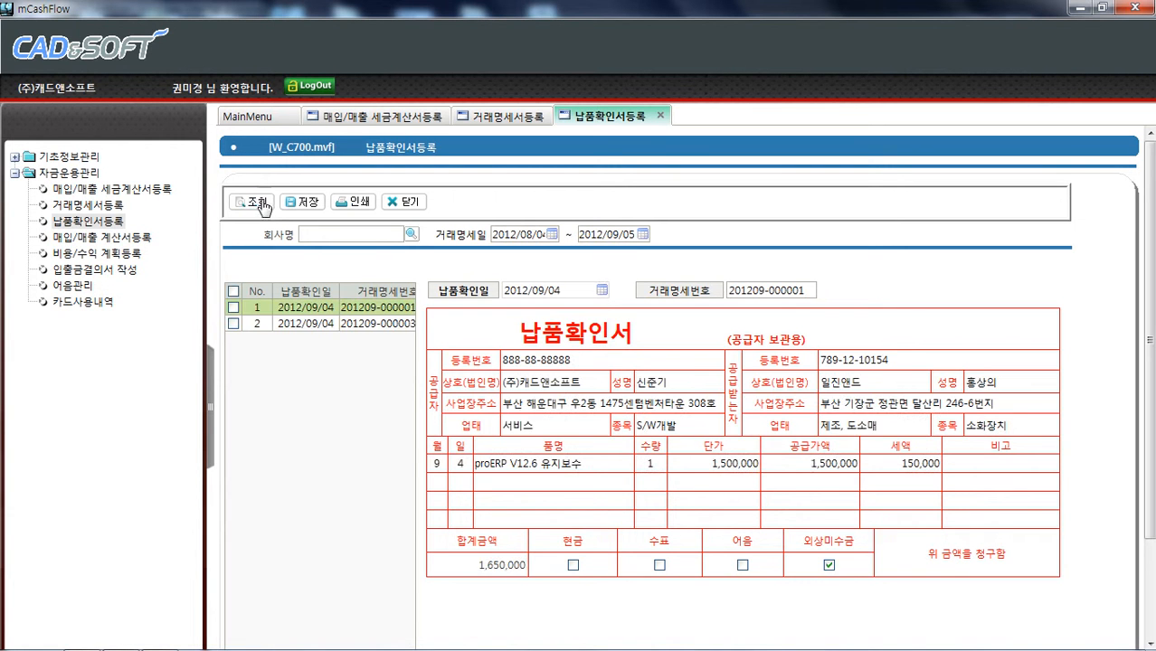
# Change the second delivery confirmation's date to 2012/09/01 and save it
pyautogui.click(307, 327)
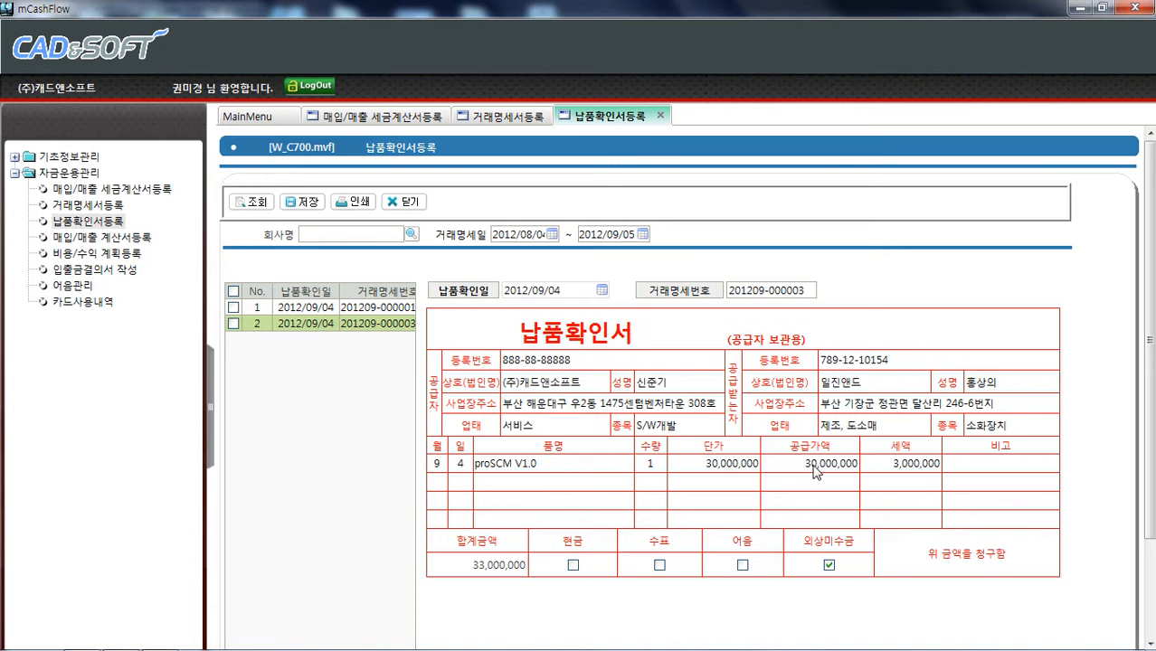
pyautogui.click(233, 324)
pyautogui.click(544, 291)
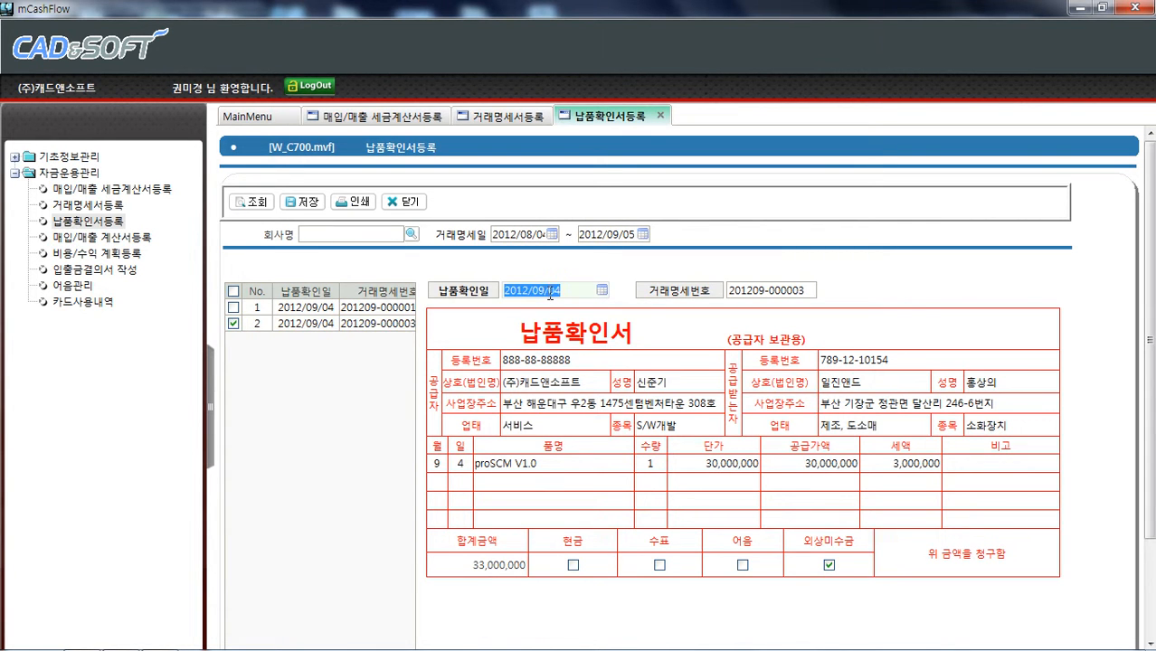
pyautogui.moveTo(551, 291); pyautogui.dragTo(577, 290)
pyautogui.click(304, 202)
pyautogui.click(545, 363)
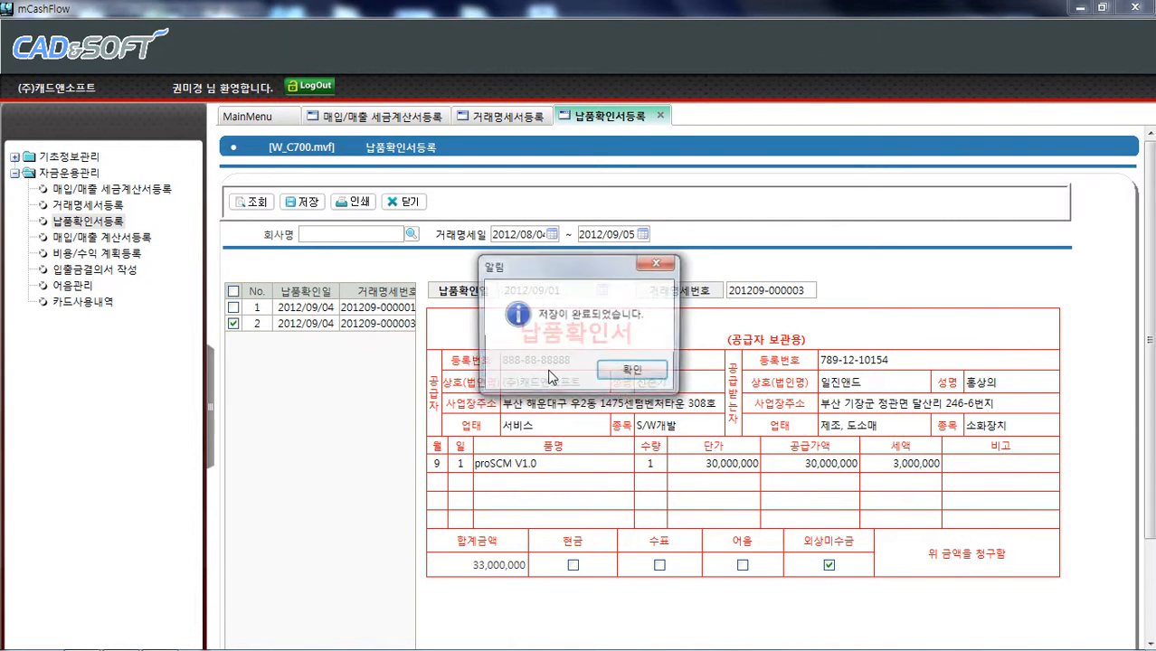
pyautogui.click(613, 372)
pyautogui.click(384, 326)
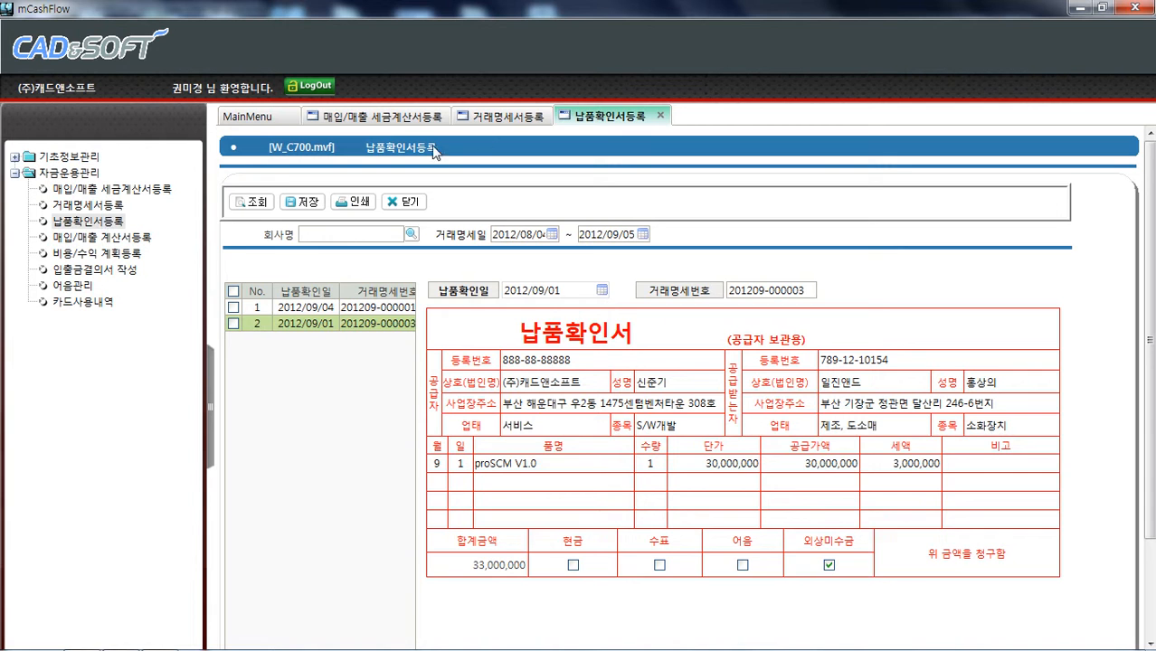
# Preview the printout of the second delivery confirmation, then close the preview
pyautogui.click(498, 118)
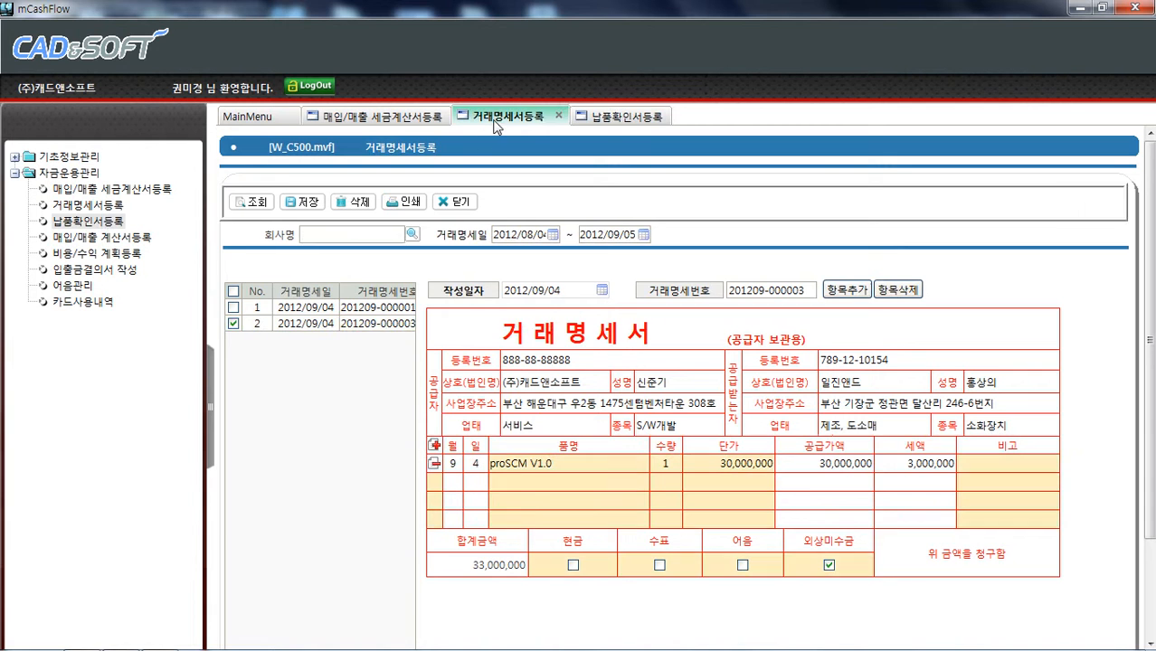
pyautogui.click(622, 117)
pyautogui.click(234, 323)
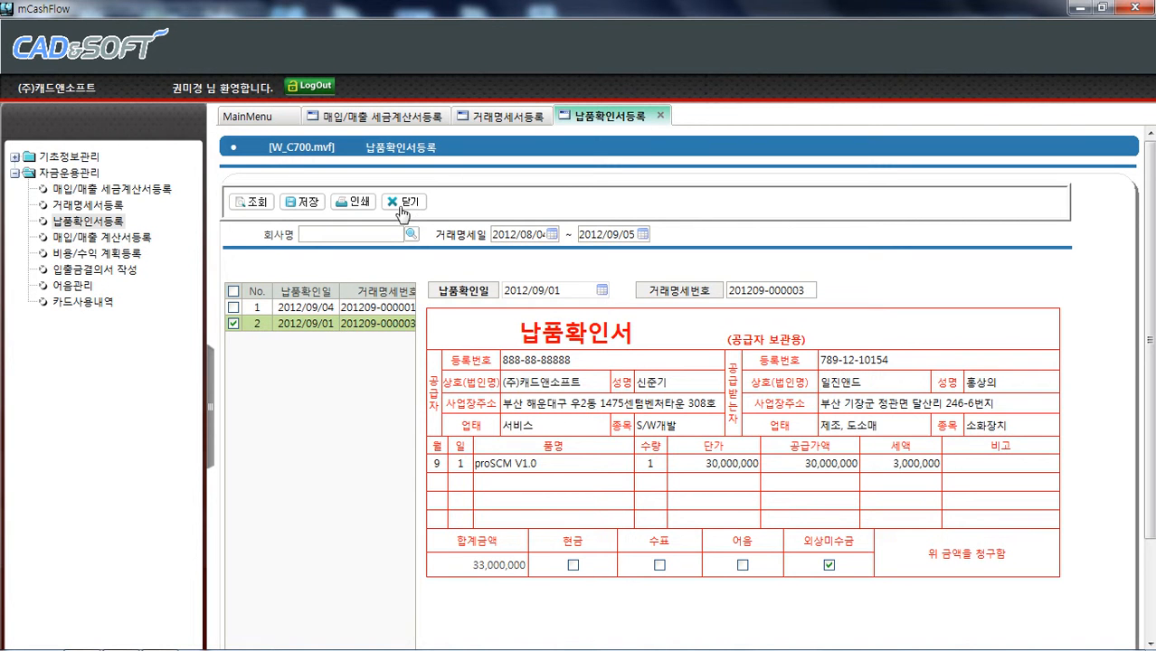
pyautogui.click(354, 201)
pyautogui.press('Return')
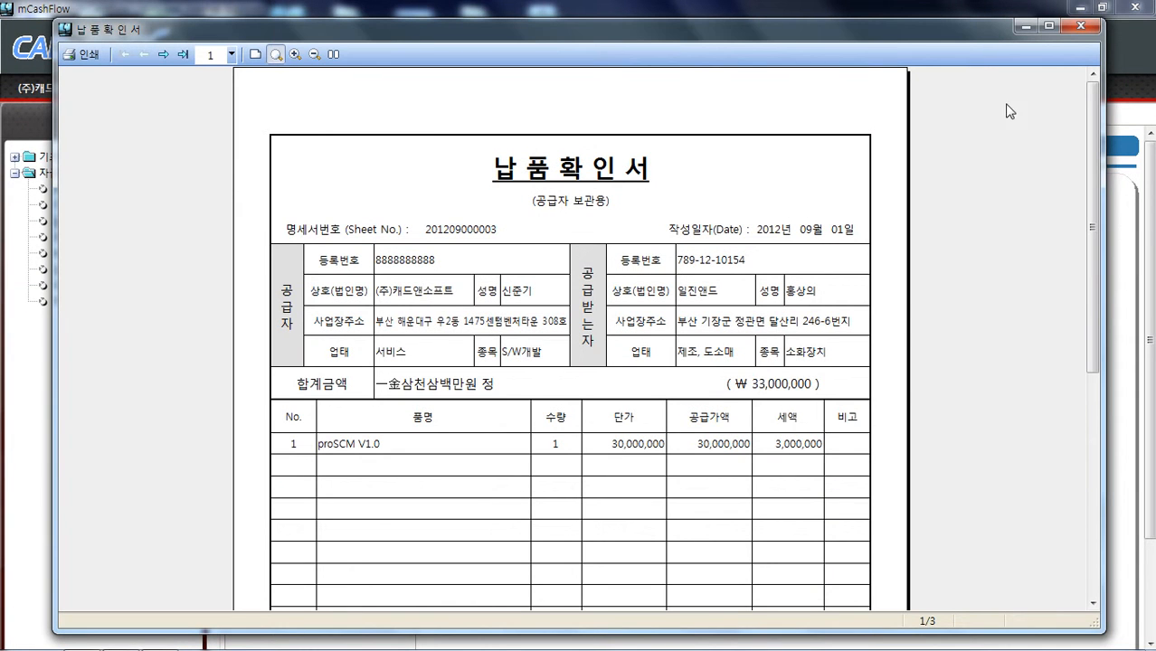
pyautogui.click(1089, 25)
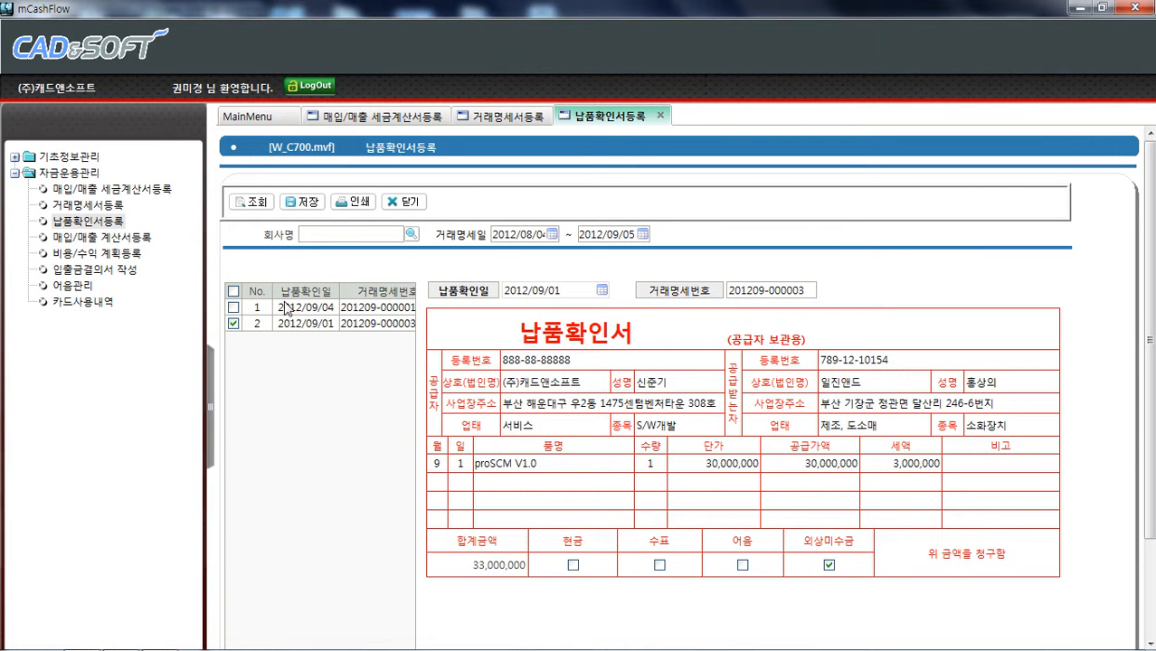
# Open 매입/매출 세금계산서등록 and retrieve the purchase tax invoices
pyautogui.click(111, 190)
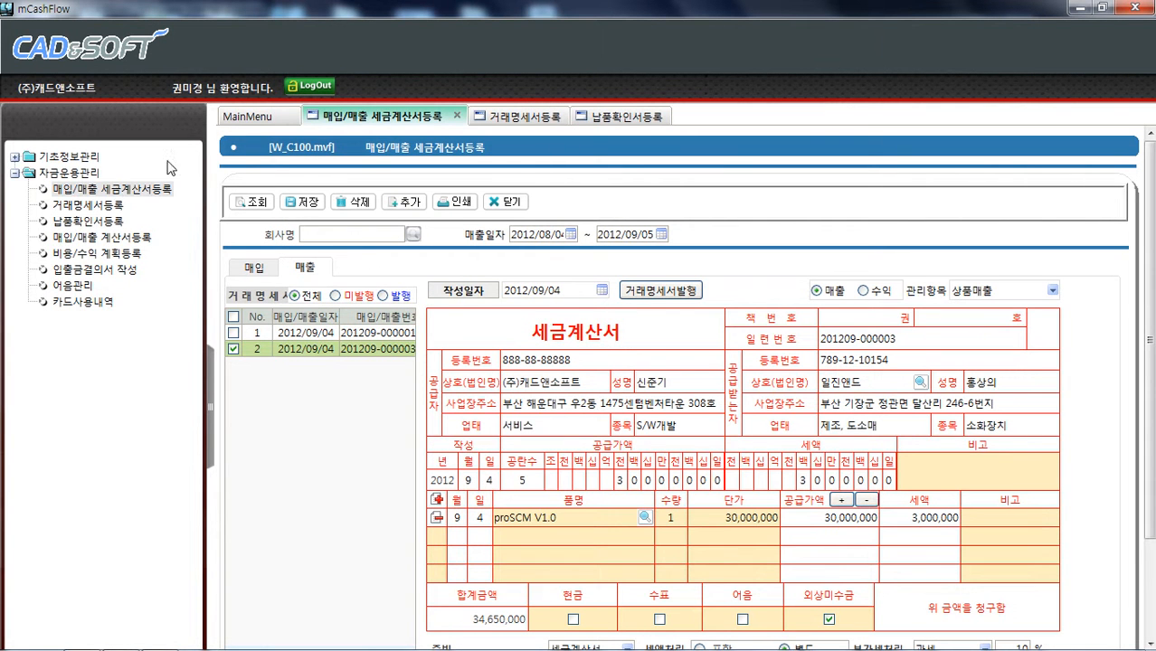
pyautogui.click(255, 269)
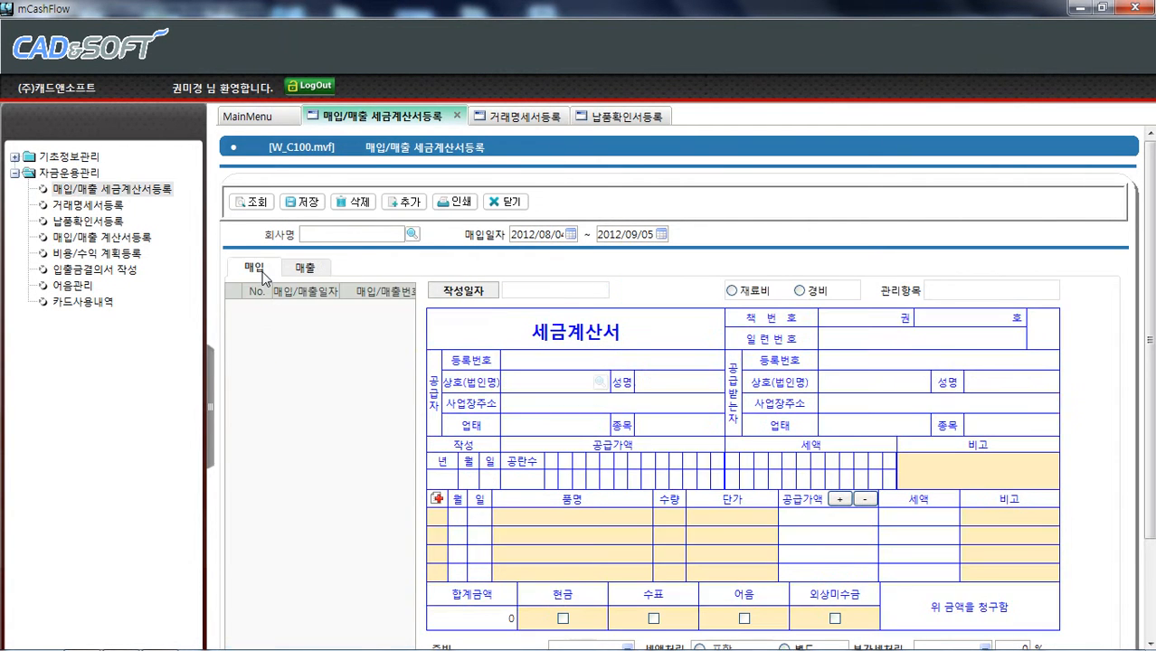
pyautogui.click(298, 269)
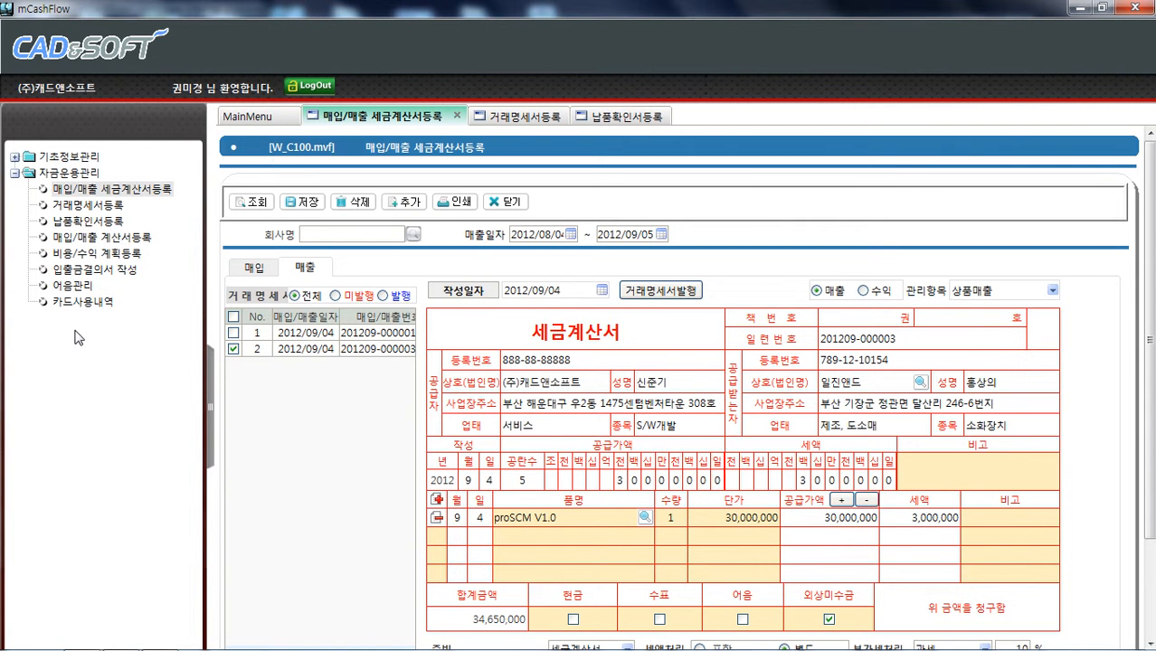
pyautogui.click(257, 273)
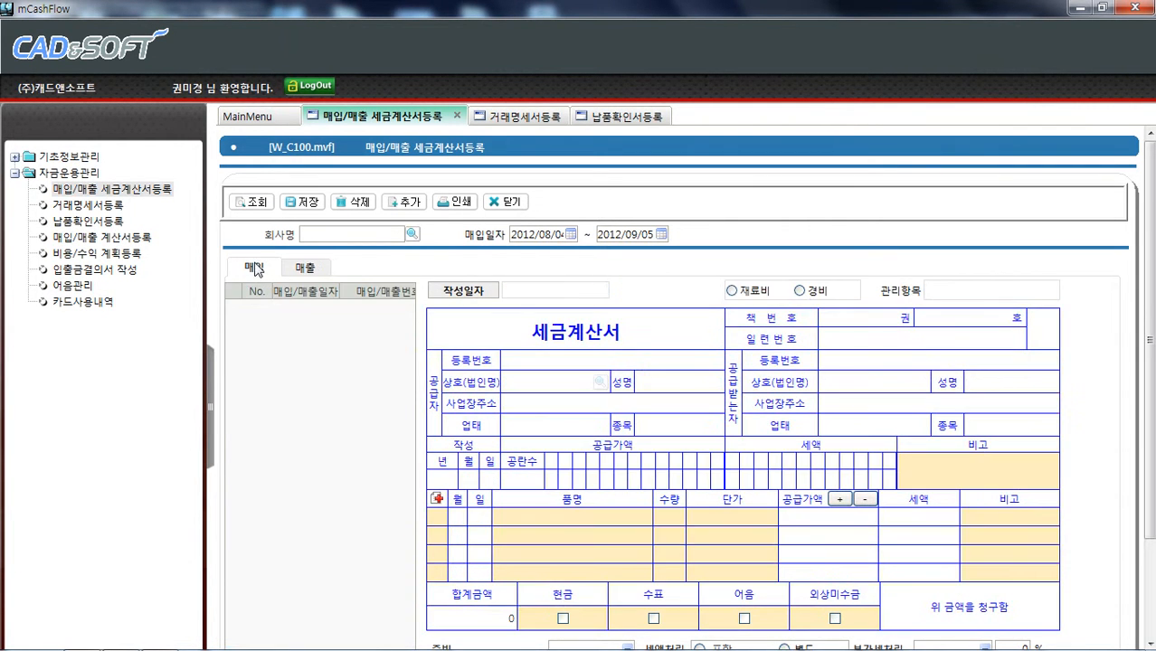
pyautogui.click(260, 202)
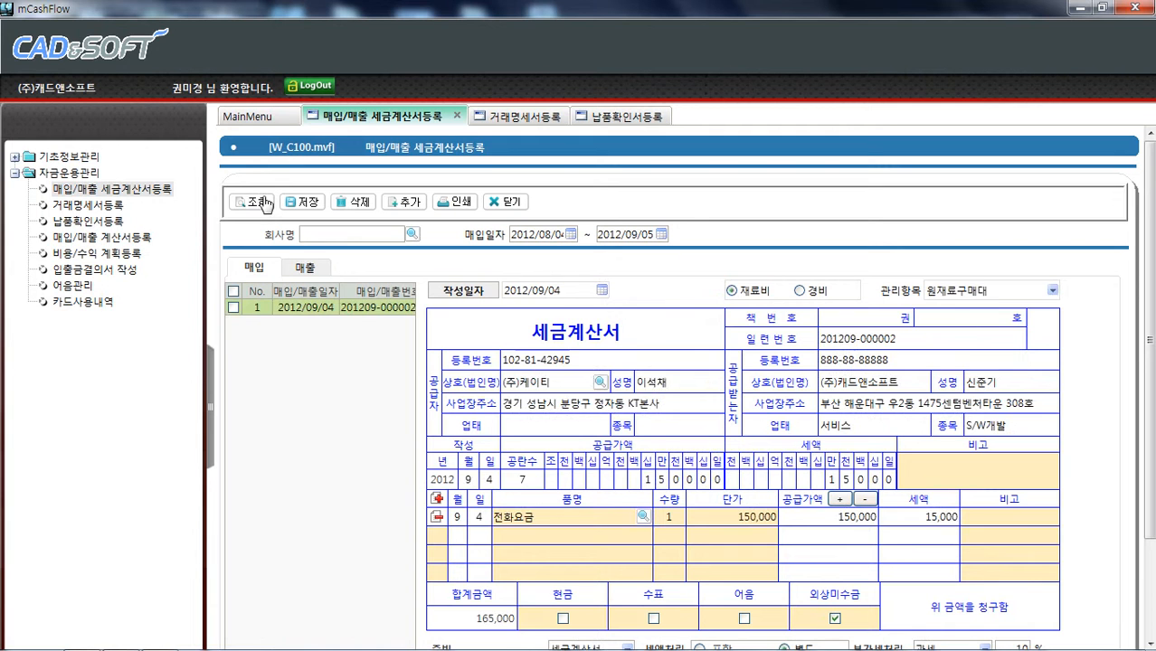
# Add a new purchase tax invoice and choose SK텔레콤(주) as the supplier from the vendor search
pyautogui.click(400, 203)
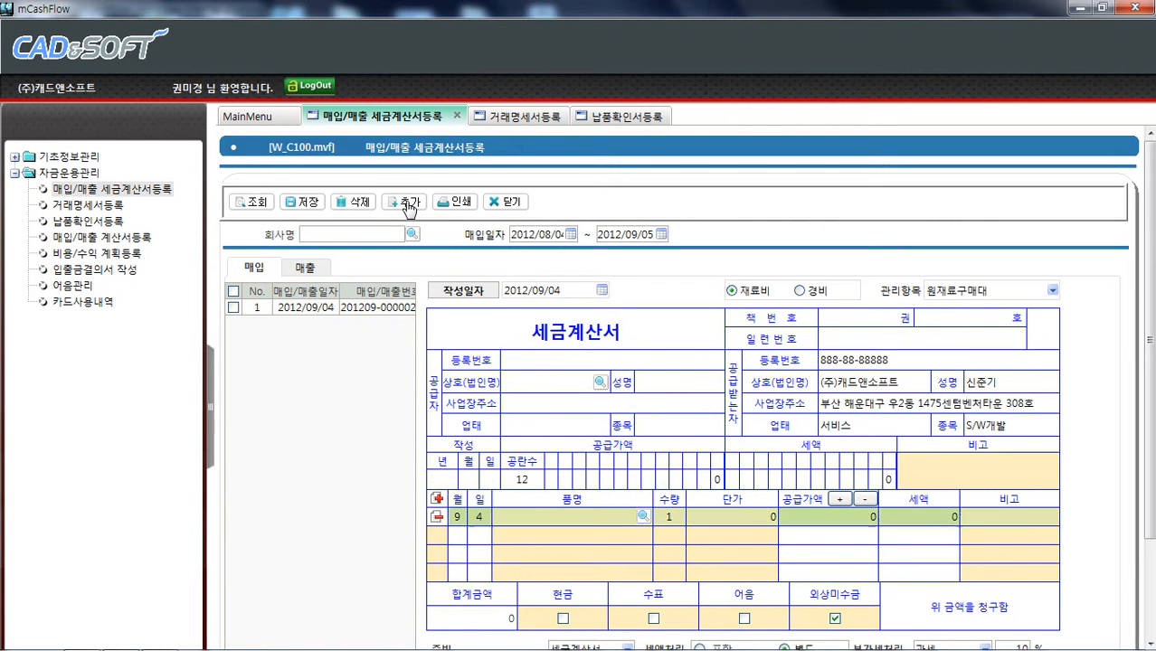
pyautogui.click(599, 384)
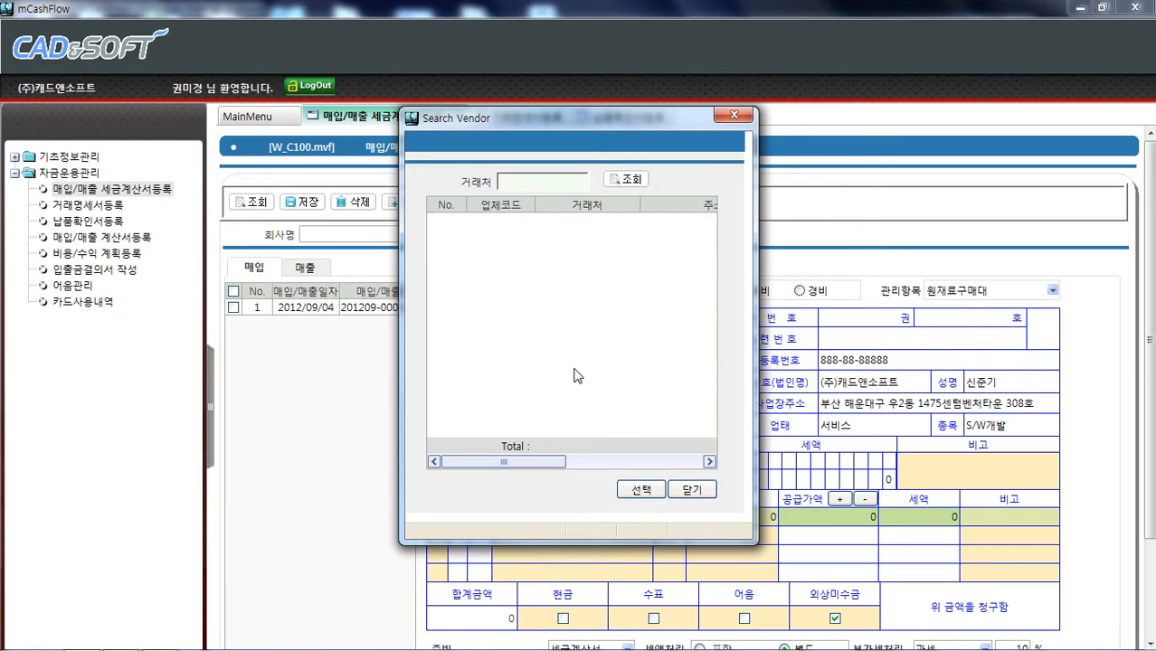
pyautogui.click(629, 182)
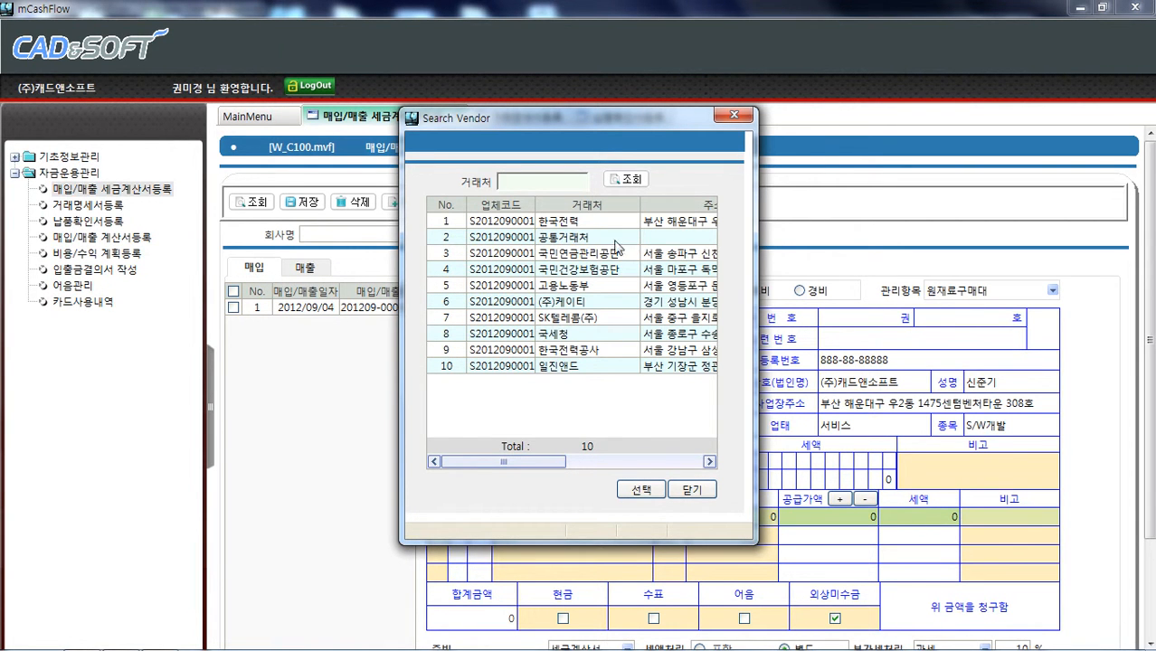
pyautogui.click(629, 303)
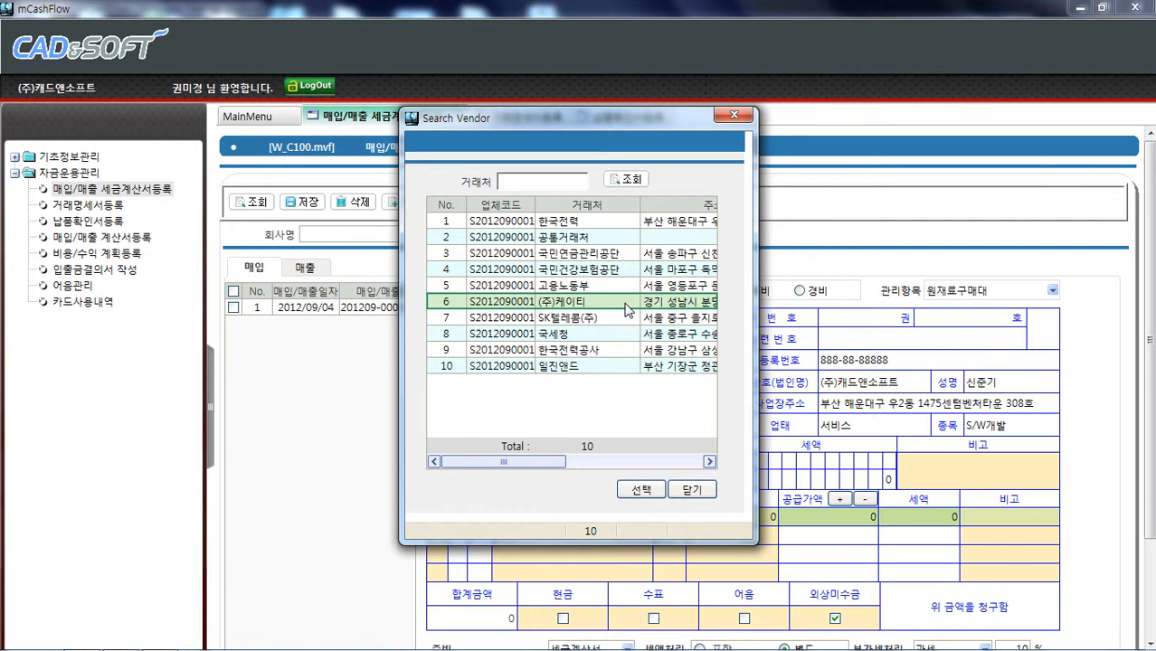
pyautogui.click(604, 318)
pyautogui.click(639, 493)
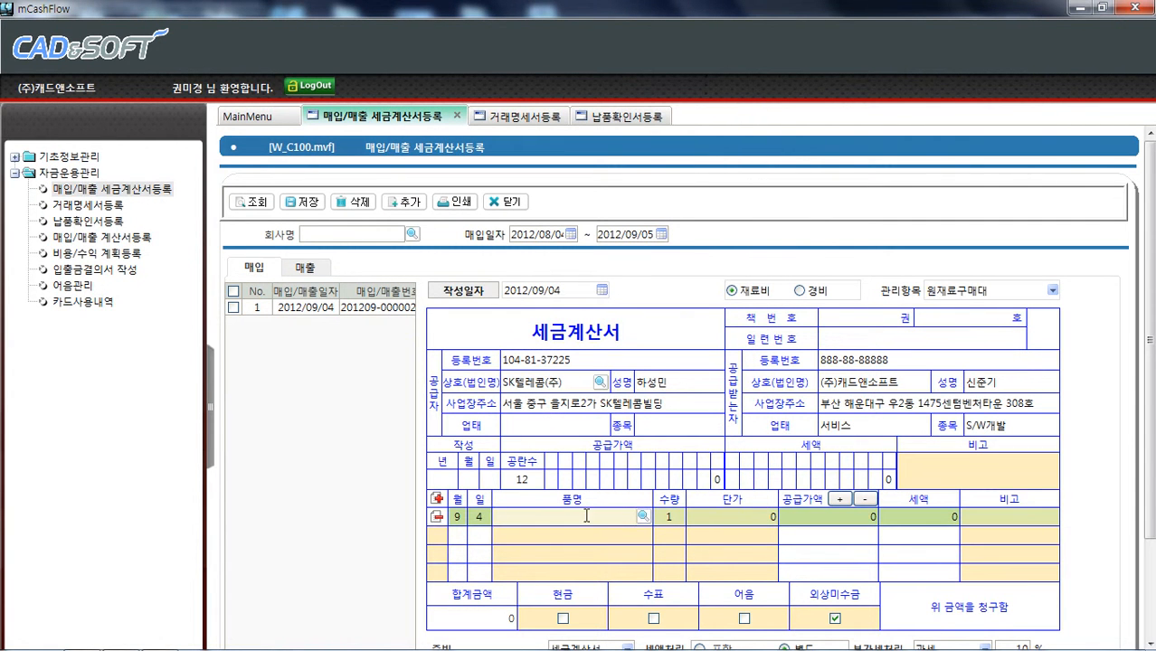
# Pick 전화요금 as the invoice's item
pyautogui.click(643, 516)
pyautogui.click(535, 228)
pyautogui.click(539, 211)
pyautogui.click(652, 495)
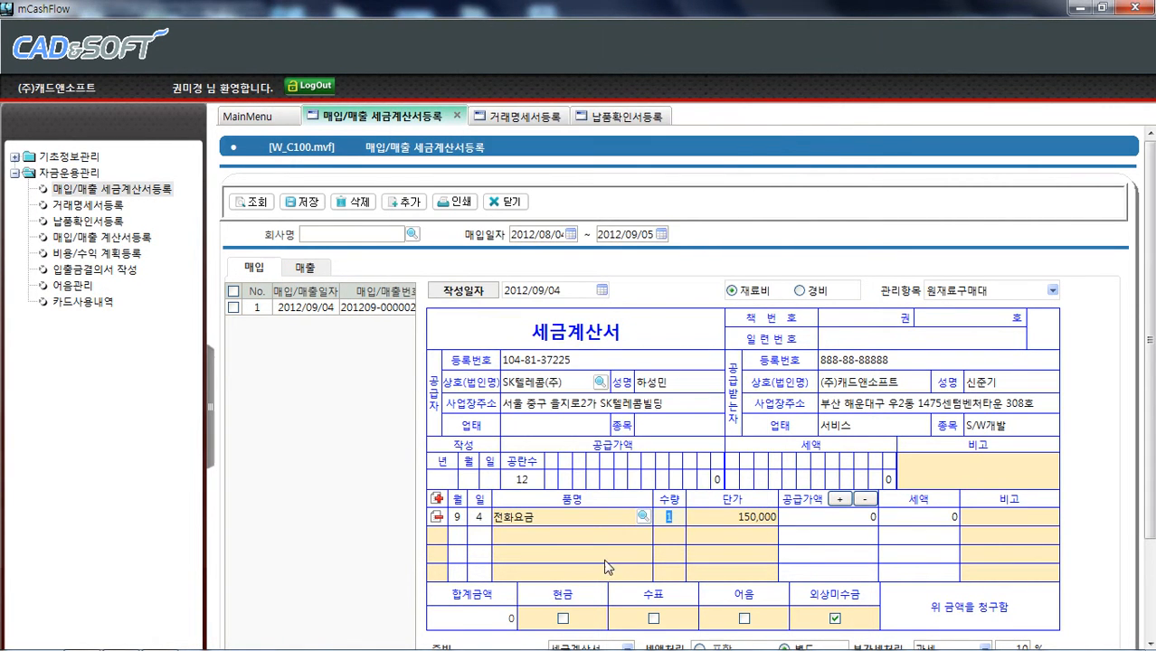
# Set the item's unit price to 200,000
pyautogui.click(729, 525)
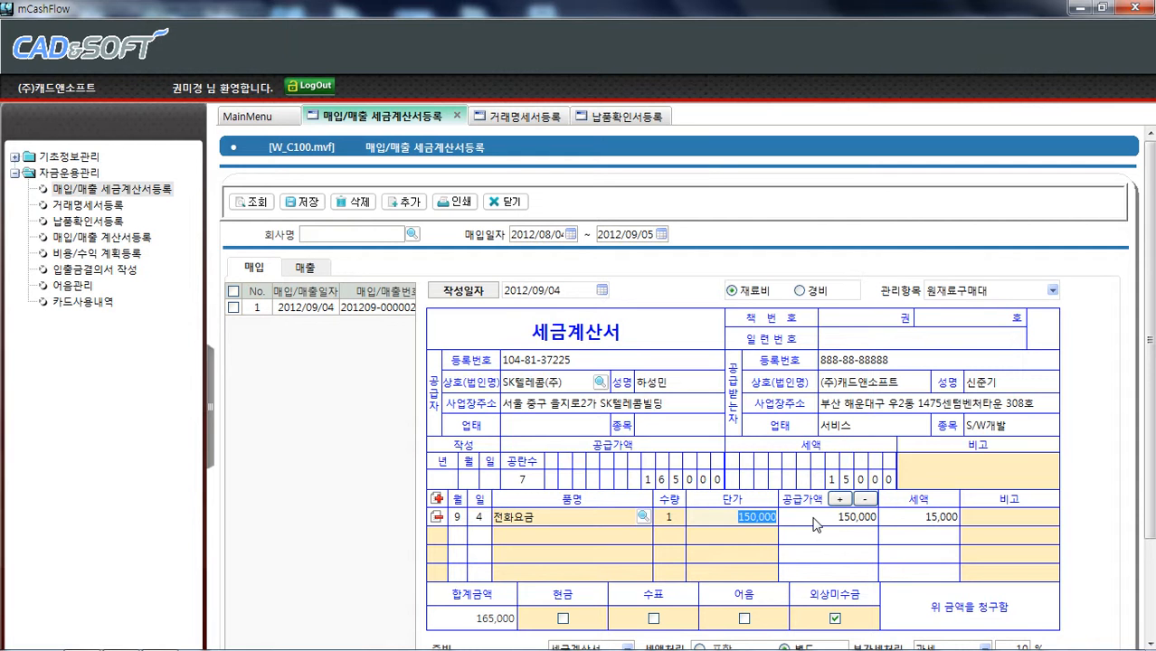
pyautogui.write('200,000')
pyautogui.press('Tab')
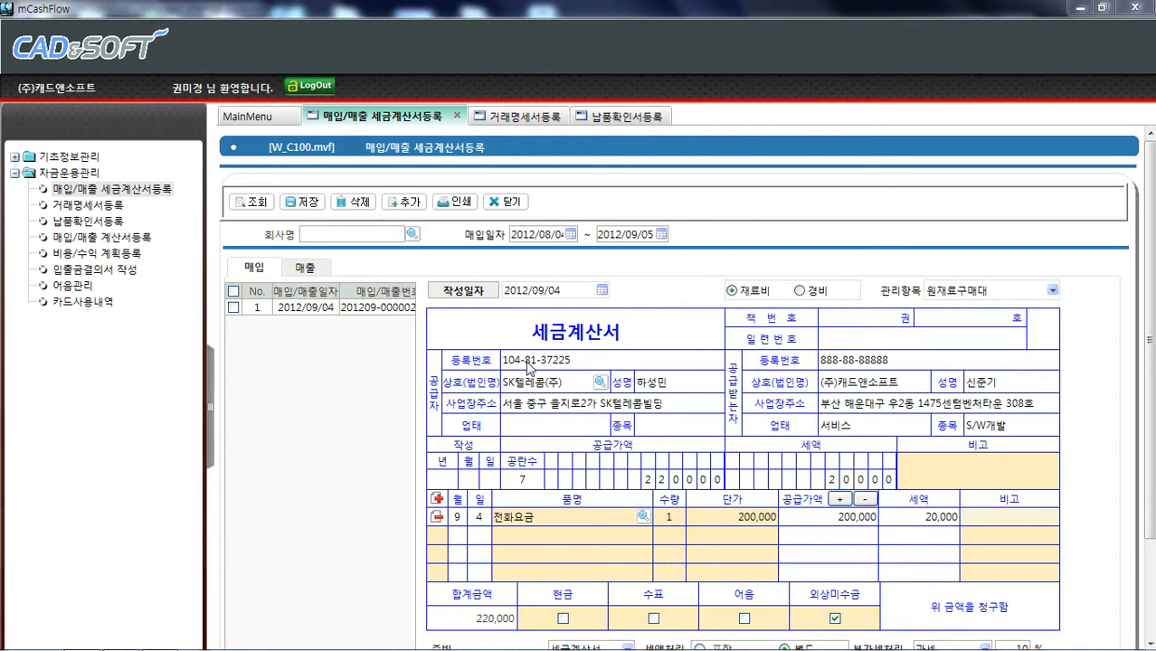
# Save the new purchase tax invoice
pyautogui.click(598, 370)
pyautogui.click(626, 378)
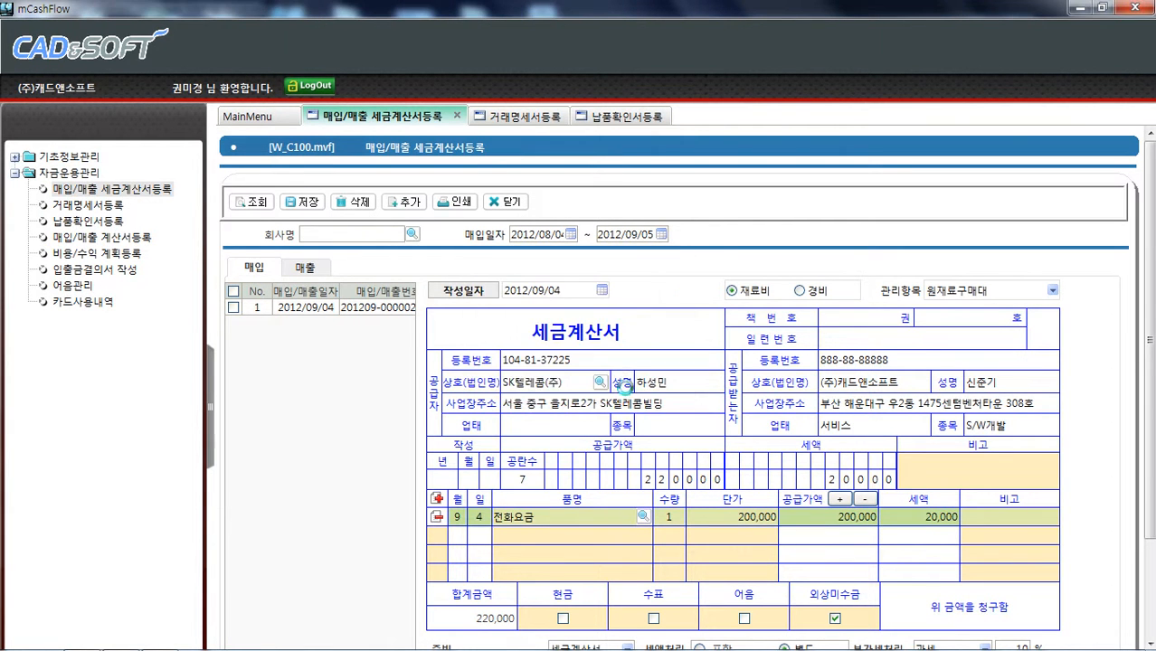
pyautogui.click(308, 323)
pyautogui.click(329, 310)
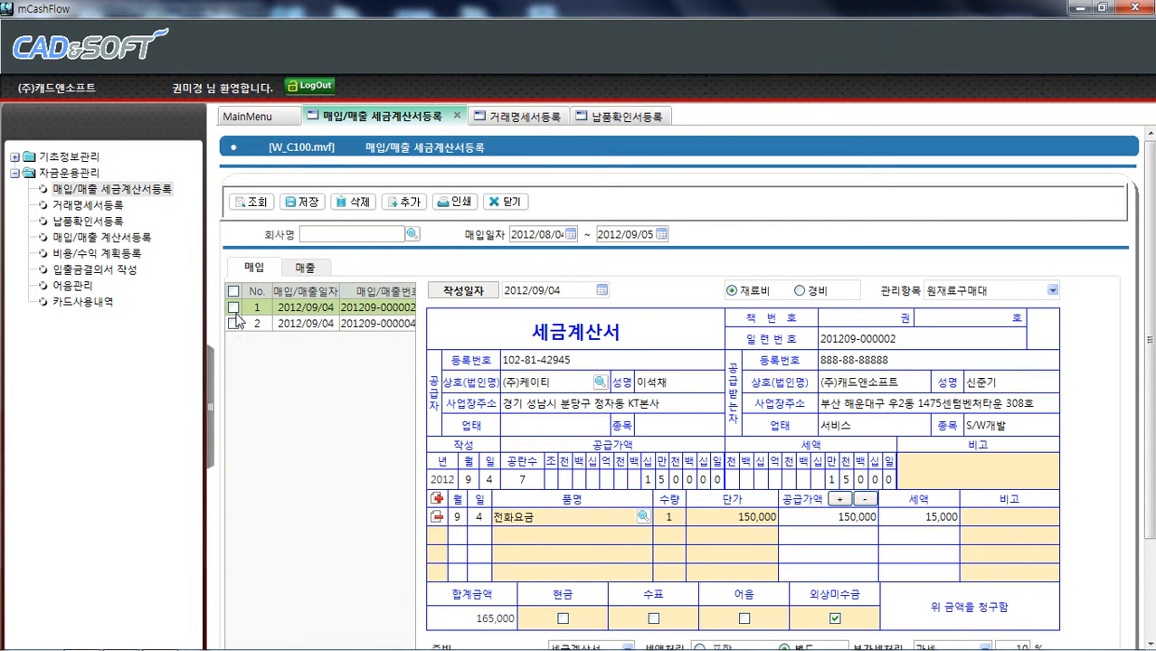
# Preview the printout of the SK텔레콤 purchase invoice, scrolling through both copies, then close the preview
pyautogui.click(235, 323)
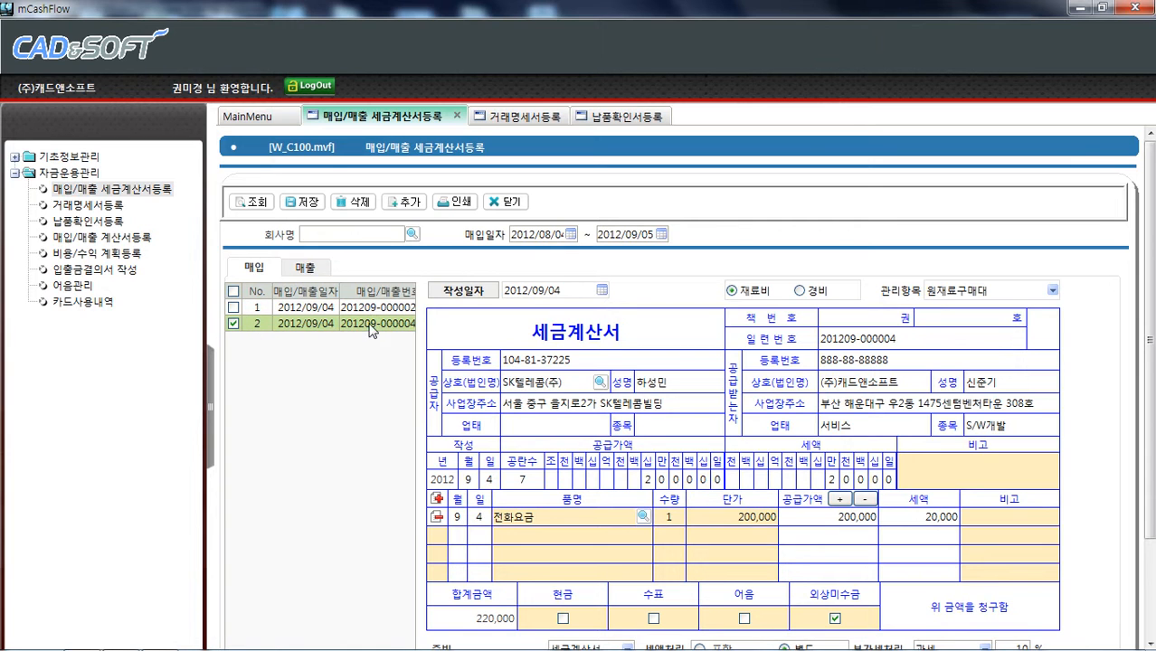
pyautogui.click(452, 202)
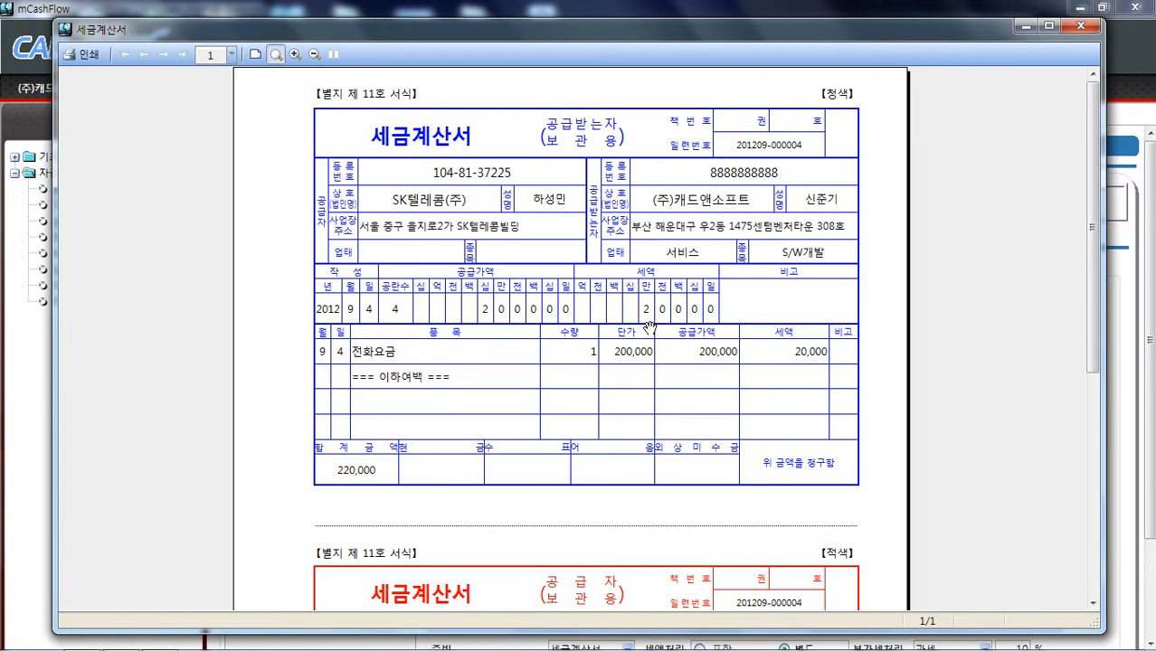
pyautogui.scroll(-8, 644, 418)
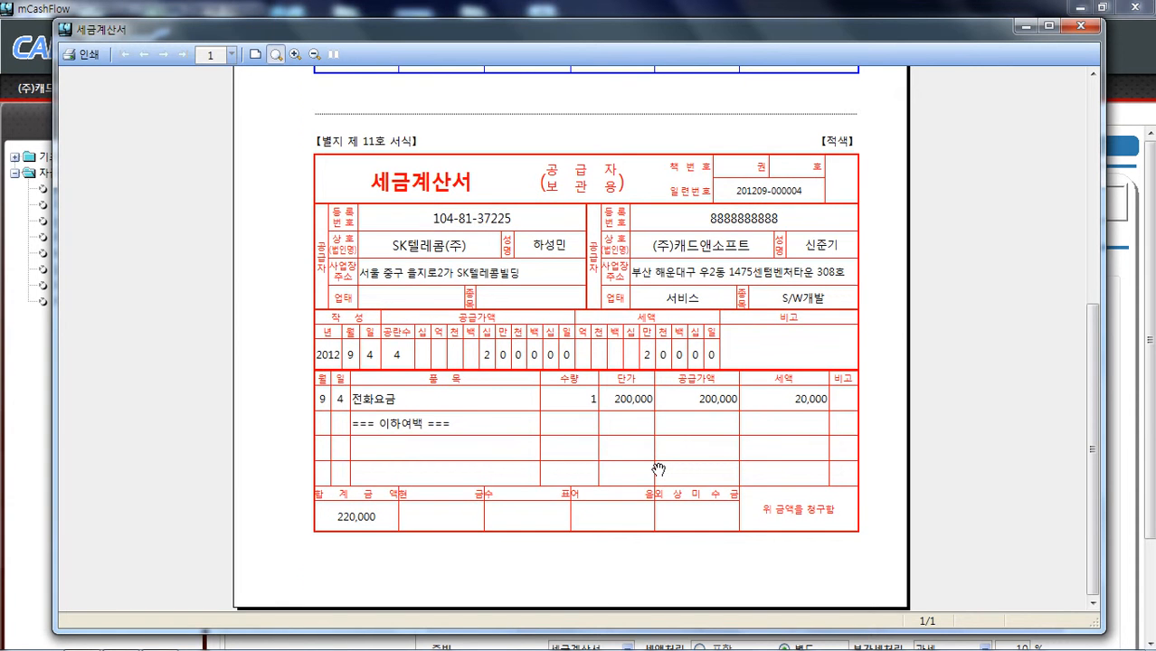
pyautogui.scroll(8, 658, 469)
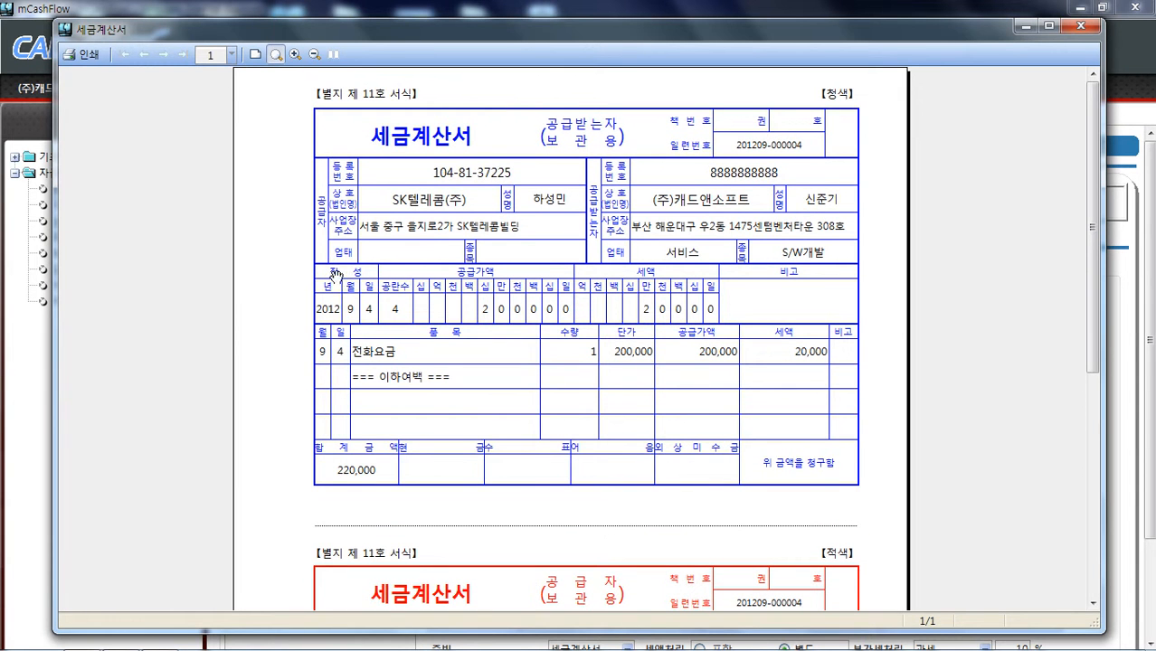
pyautogui.click(1079, 26)
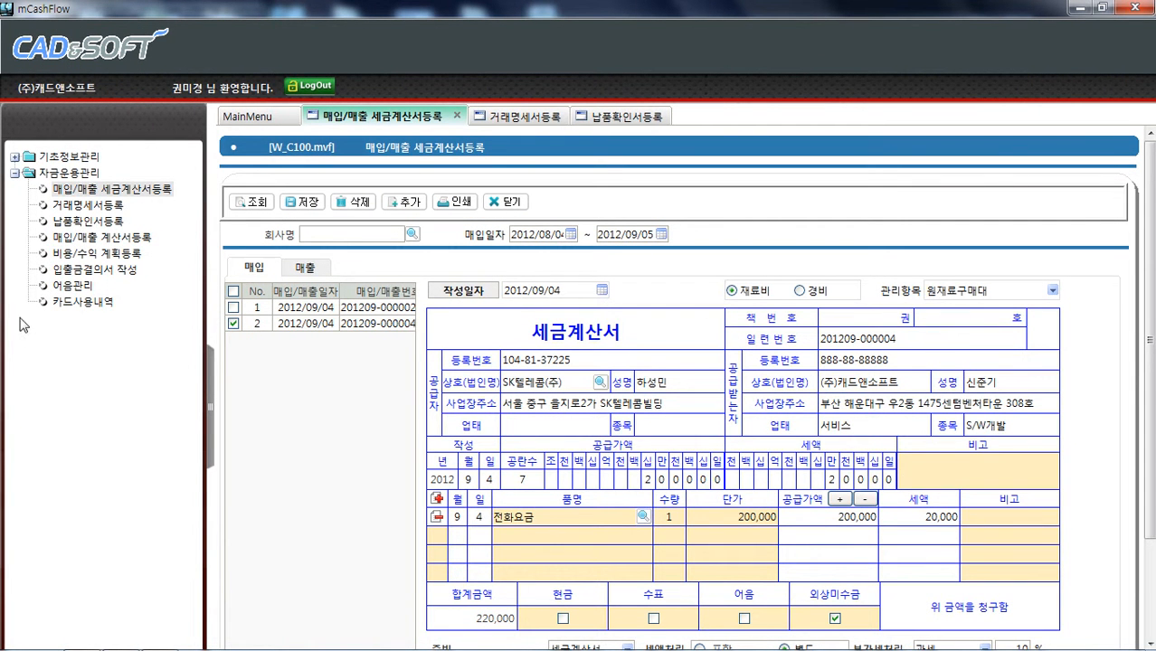
# Open 매입/매출 계산서등록 from the menu and add a new purchase bill
pyautogui.click(123, 240)
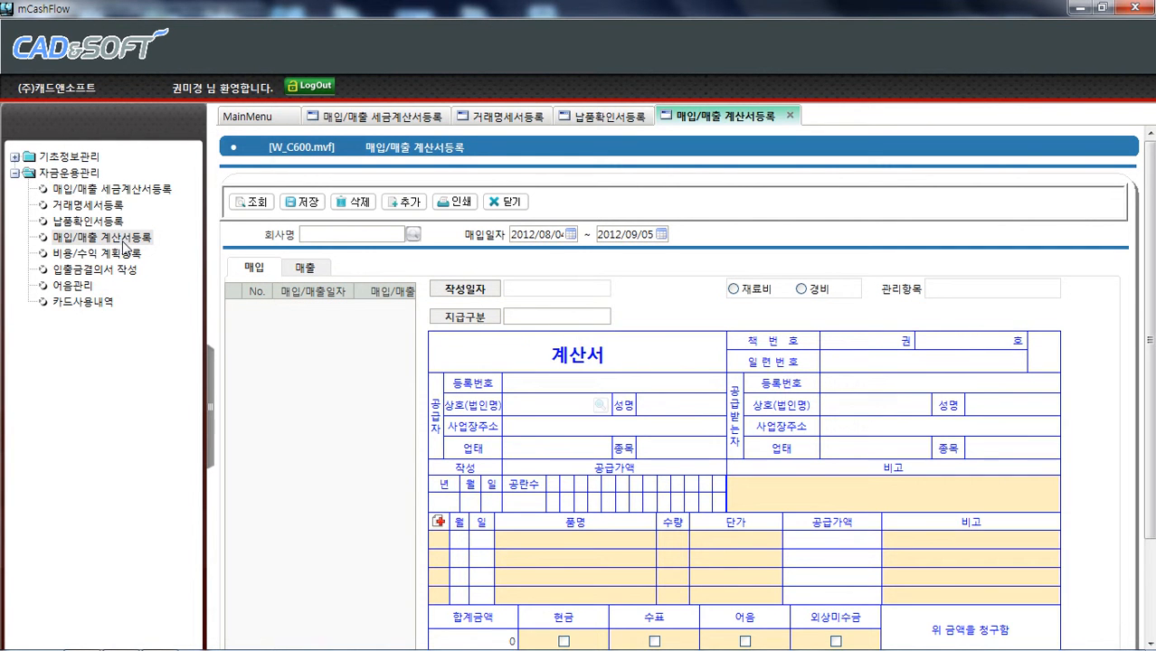
pyautogui.click(257, 197)
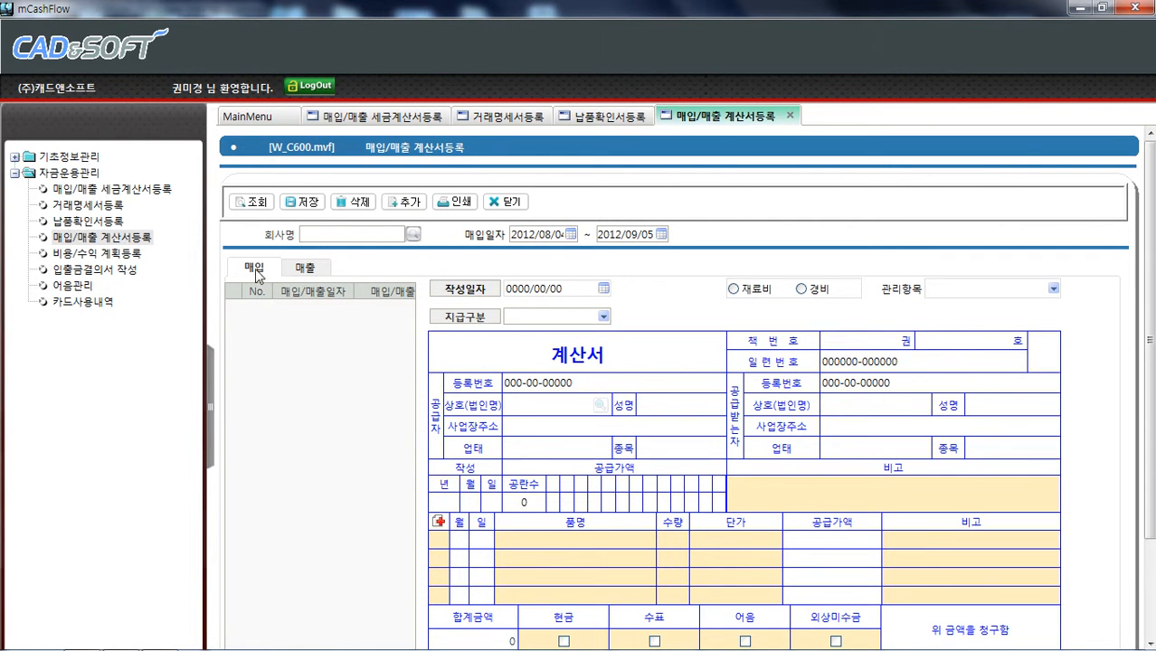
pyautogui.click(404, 204)
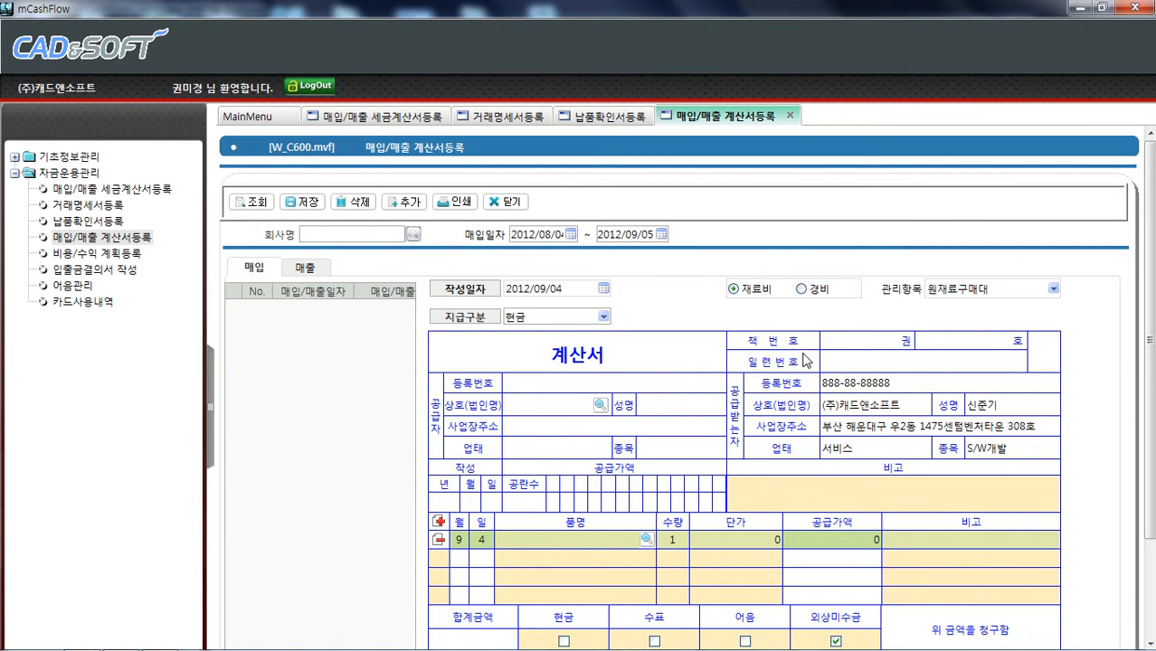
# List all vendors in the bill's vendor search, close it without choosing, and switch to the sales tab
pyautogui.click(597, 407)
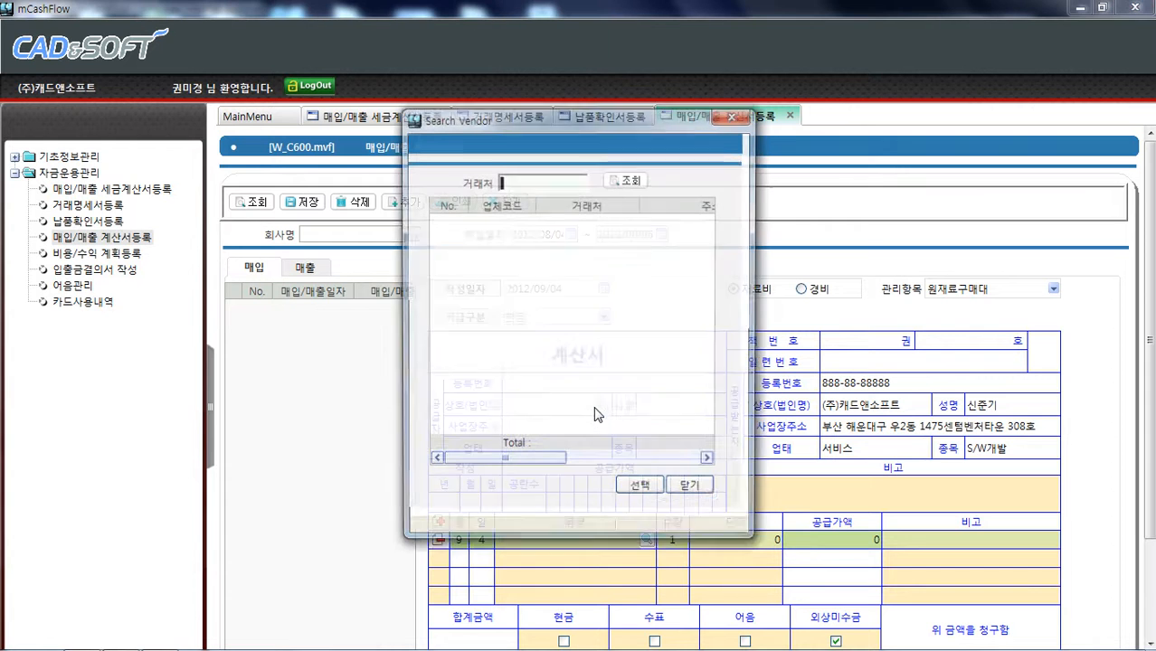
pyautogui.click(630, 182)
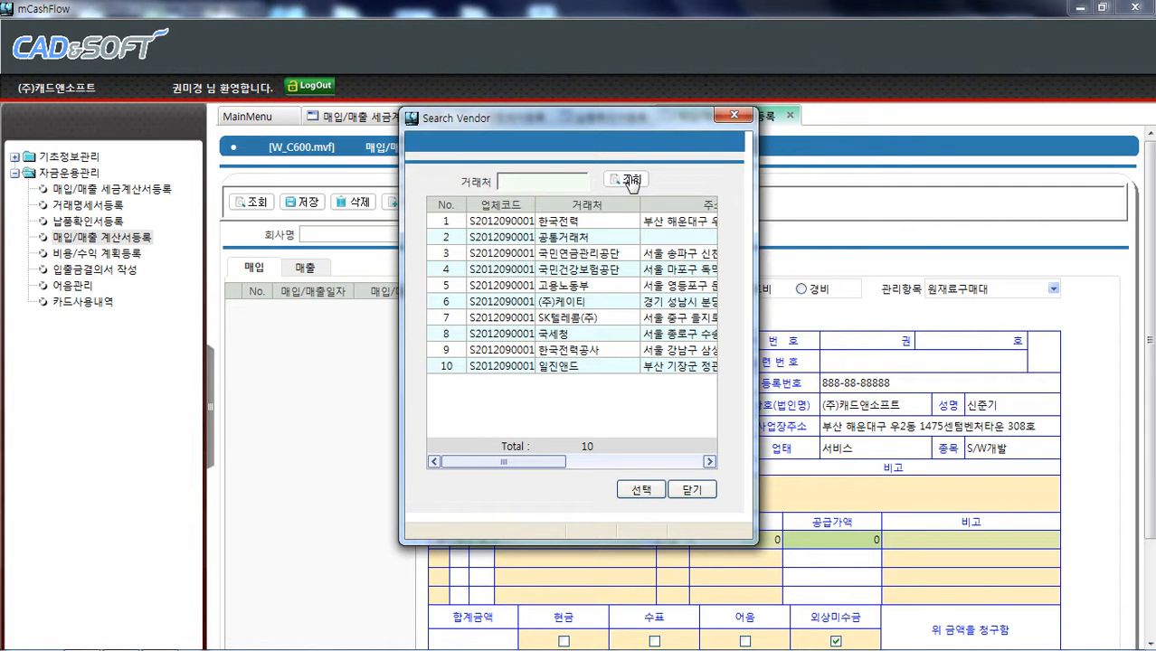
pyautogui.click(707, 493)
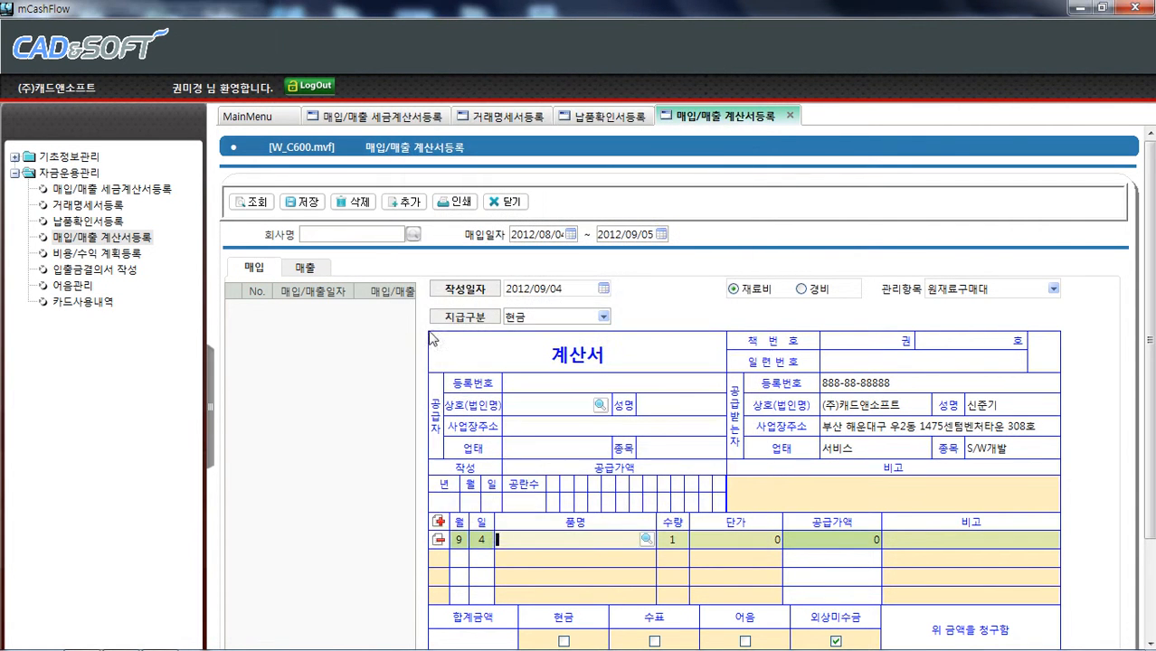
pyautogui.click(305, 267)
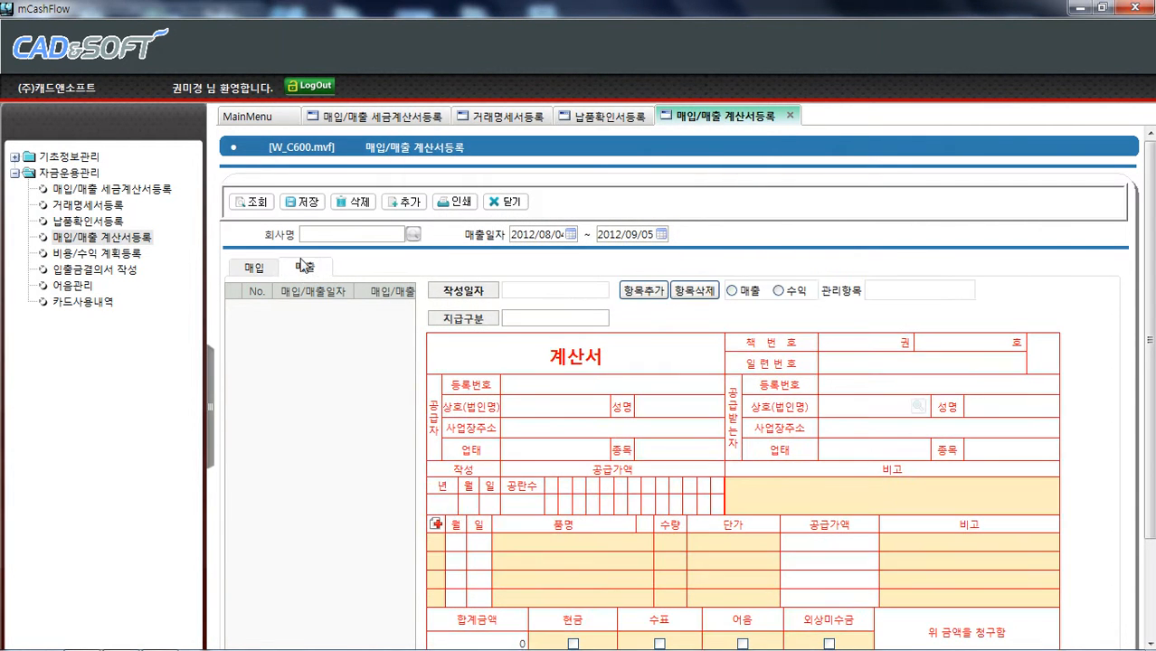
# Add a new sales bill and choose 일진앤드 as the buyer from the full vendor list
pyautogui.click(400, 203)
pyautogui.click(916, 407)
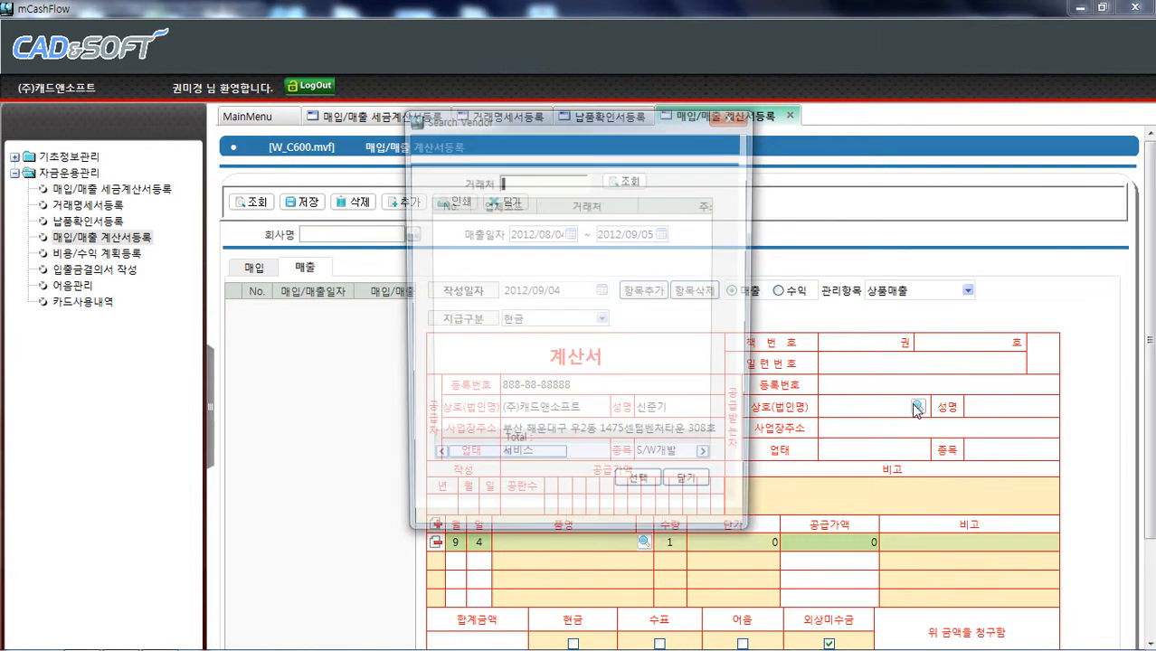
pyautogui.click(614, 183)
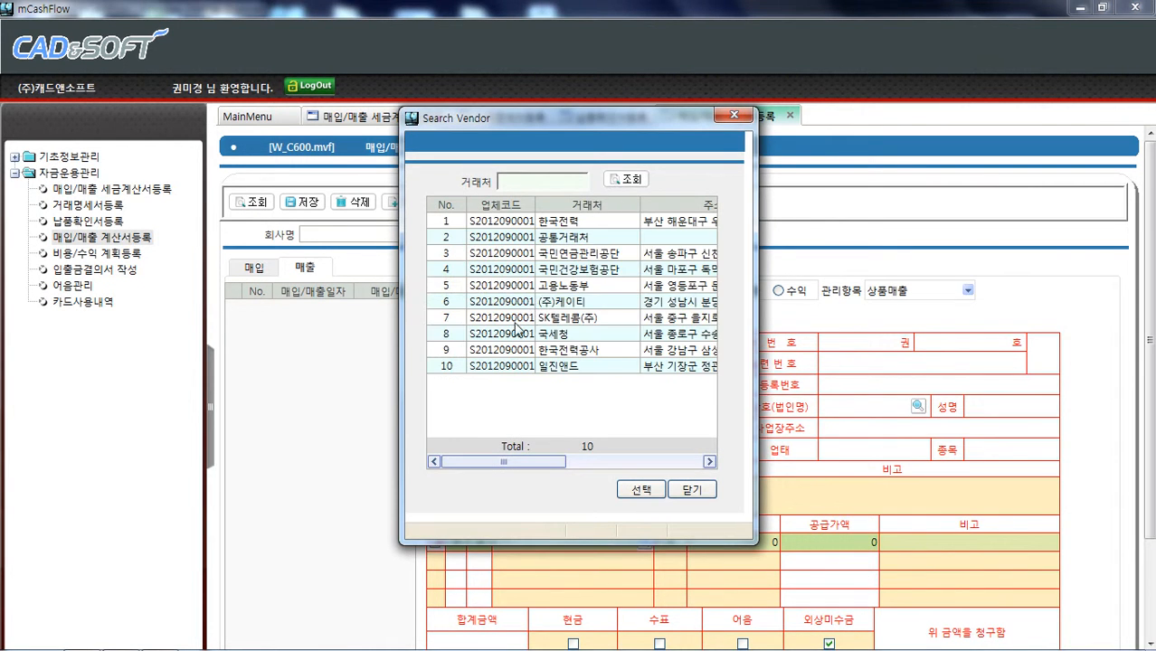
pyautogui.doubleClick(535, 366)
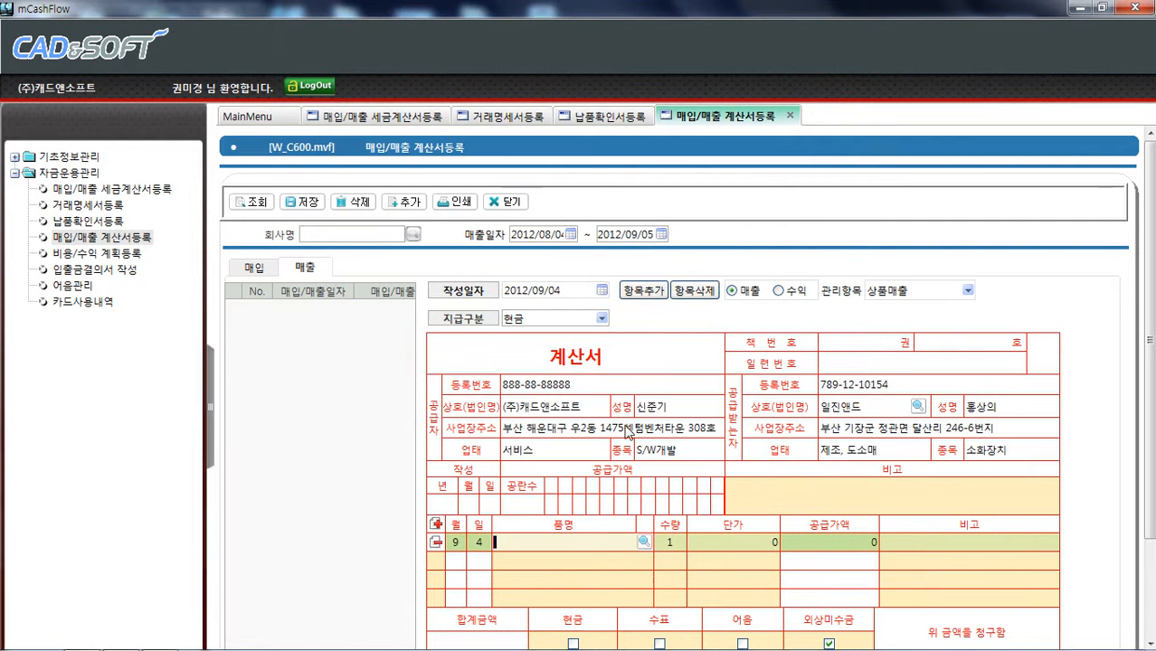
# Pick proSCM V1.0 from the item list as the sales bill's first item
pyautogui.click(644, 542)
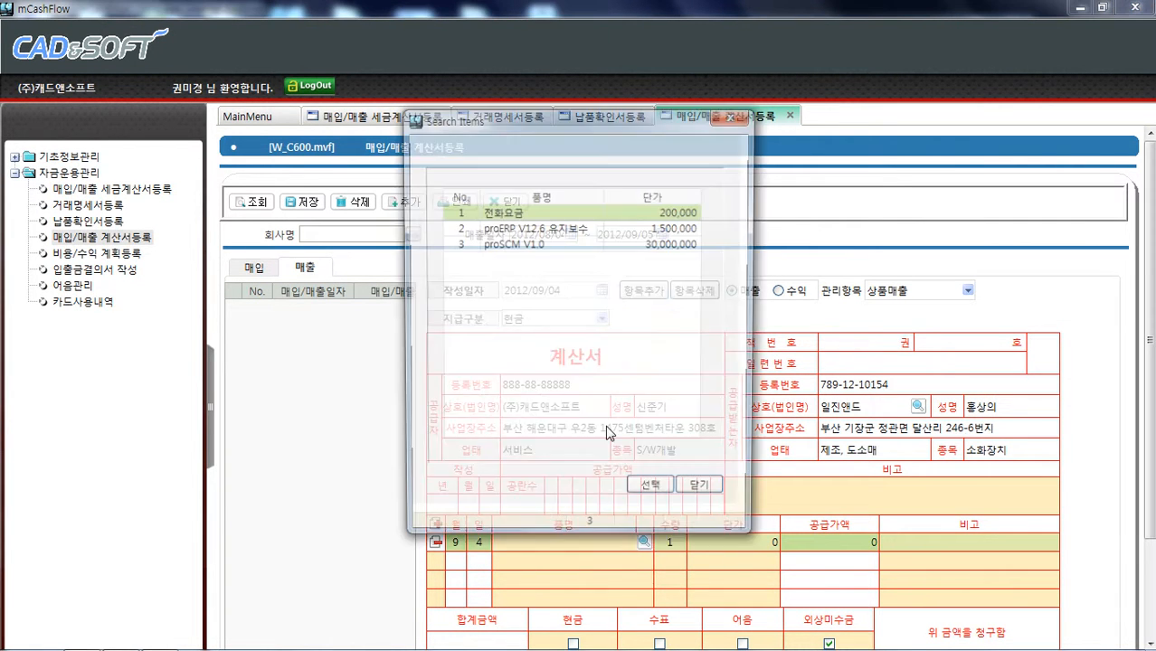
pyautogui.doubleClick(550, 247)
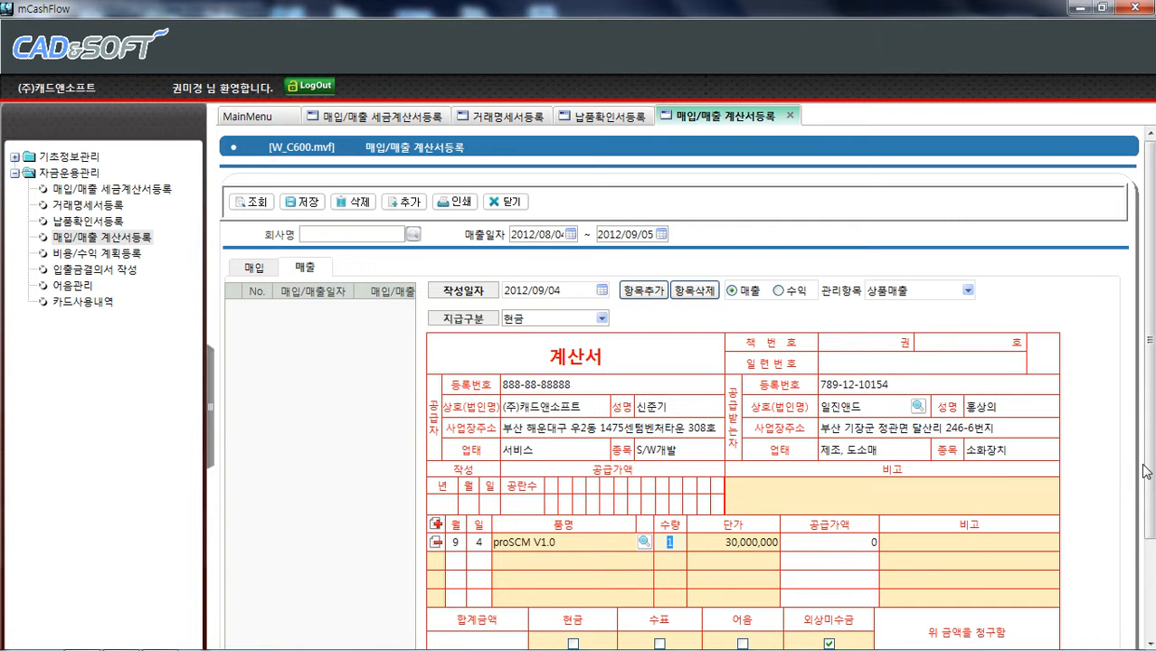
pyautogui.moveTo(1149, 463)
pyautogui.mouseDown()
pyautogui.moveTo(1150, 520)
pyautogui.moveTo(1150, 458)
pyautogui.mouseUp()
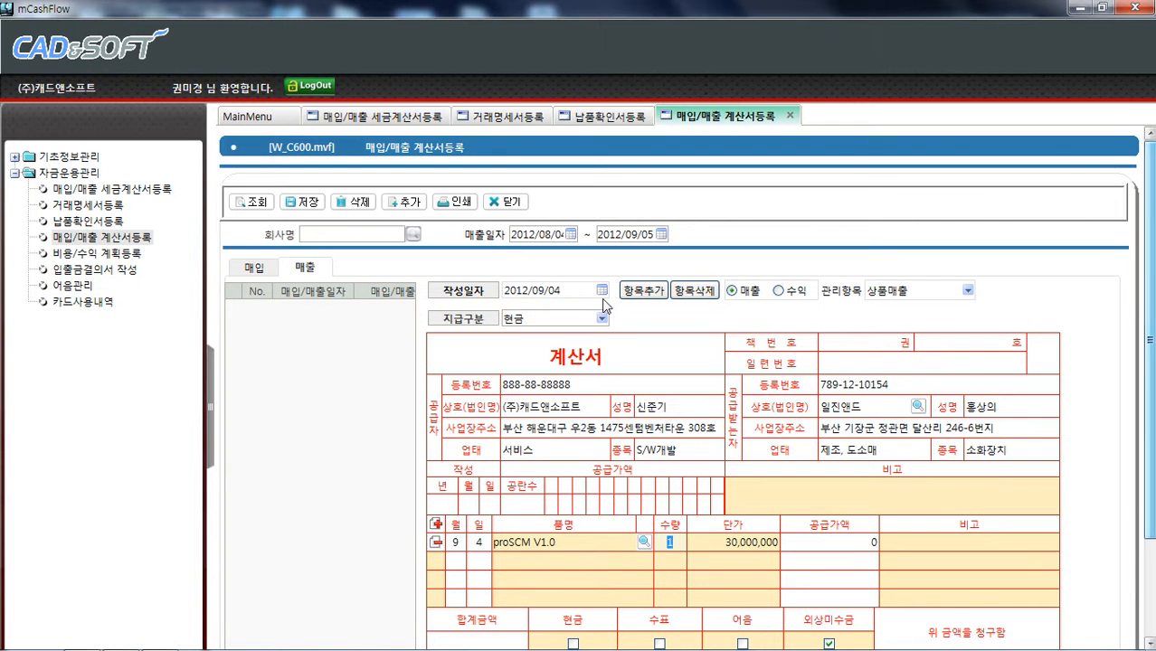
# Save the new sales bill
pyautogui.click(299, 203)
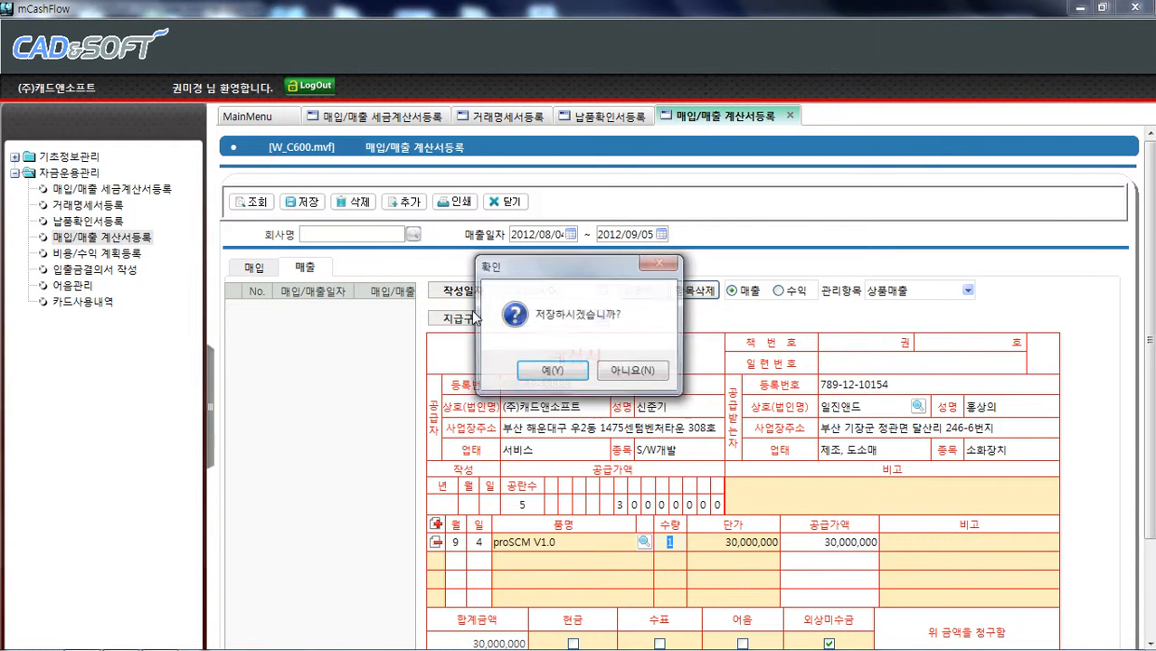
pyautogui.click(550, 374)
pyautogui.click(630, 372)
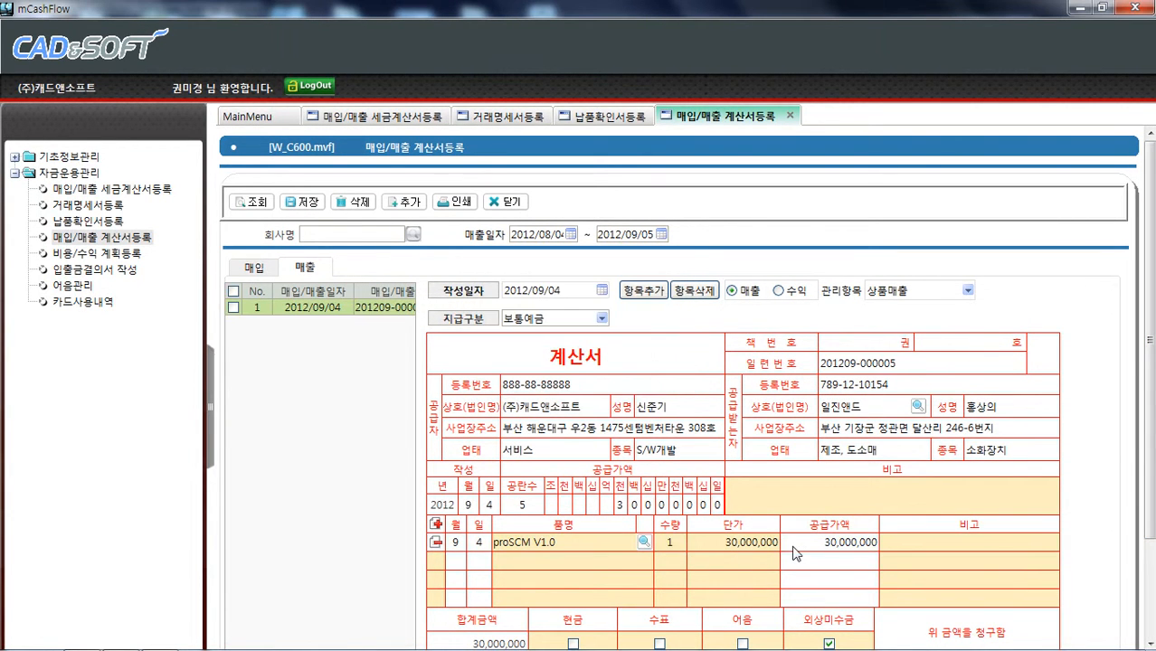
# On the purchase tab, add a new purchase bill and choose (주)케이티 as the supplier from the vendor list
pyautogui.click(254, 268)
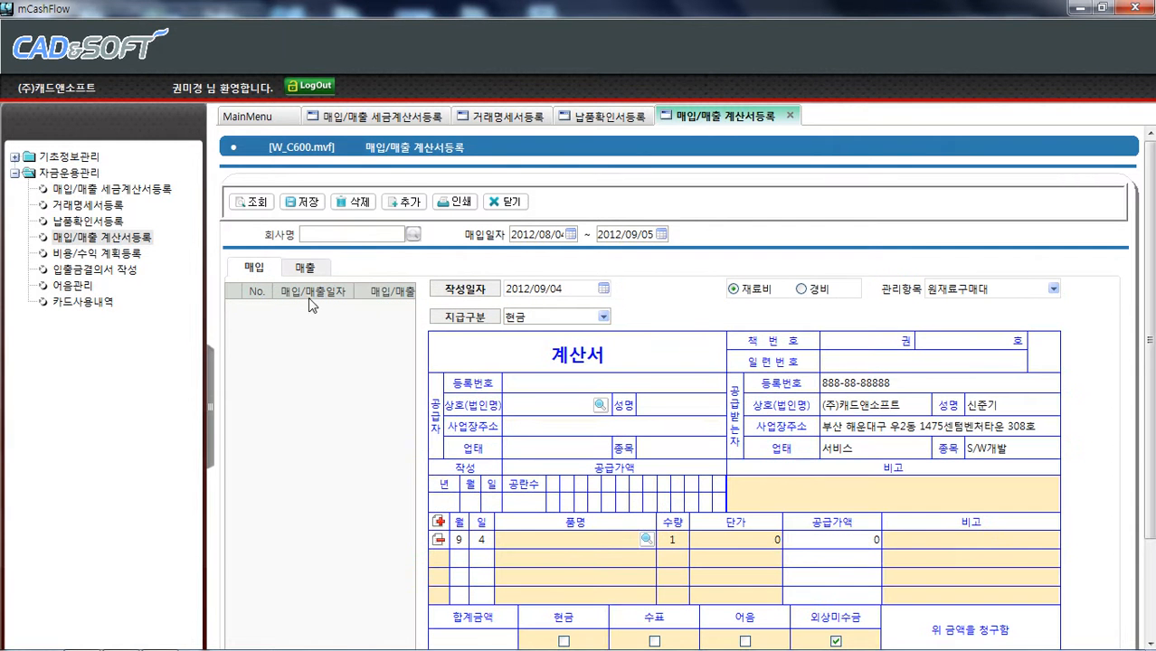
pyautogui.click(244, 204)
pyautogui.click(406, 205)
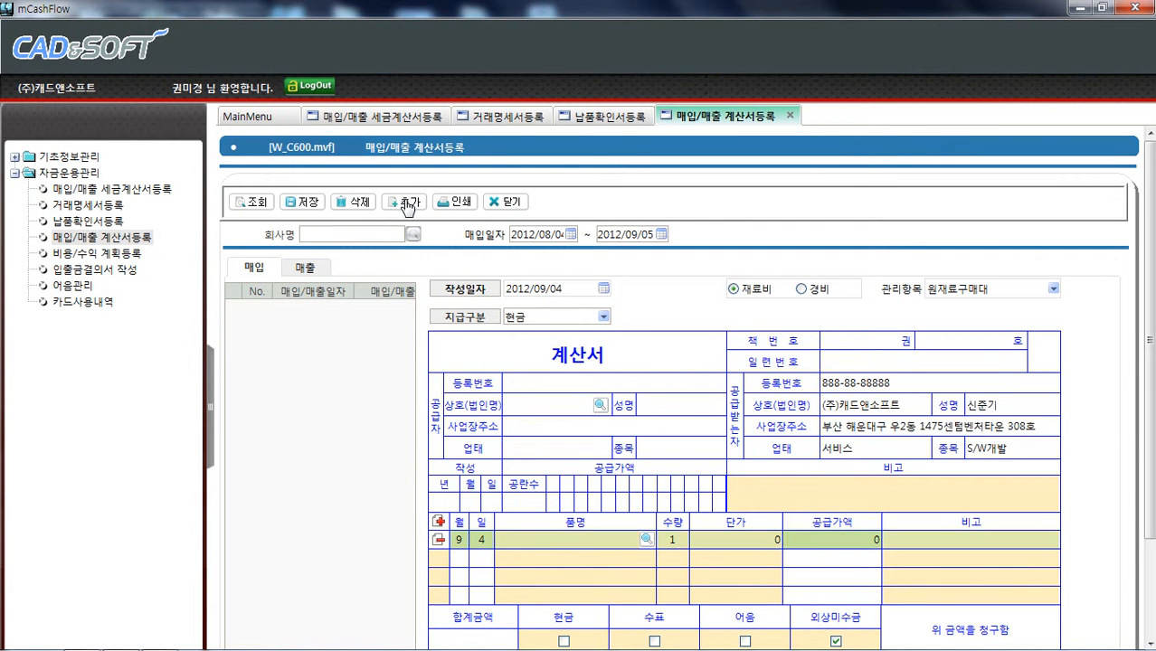
pyautogui.click(600, 405)
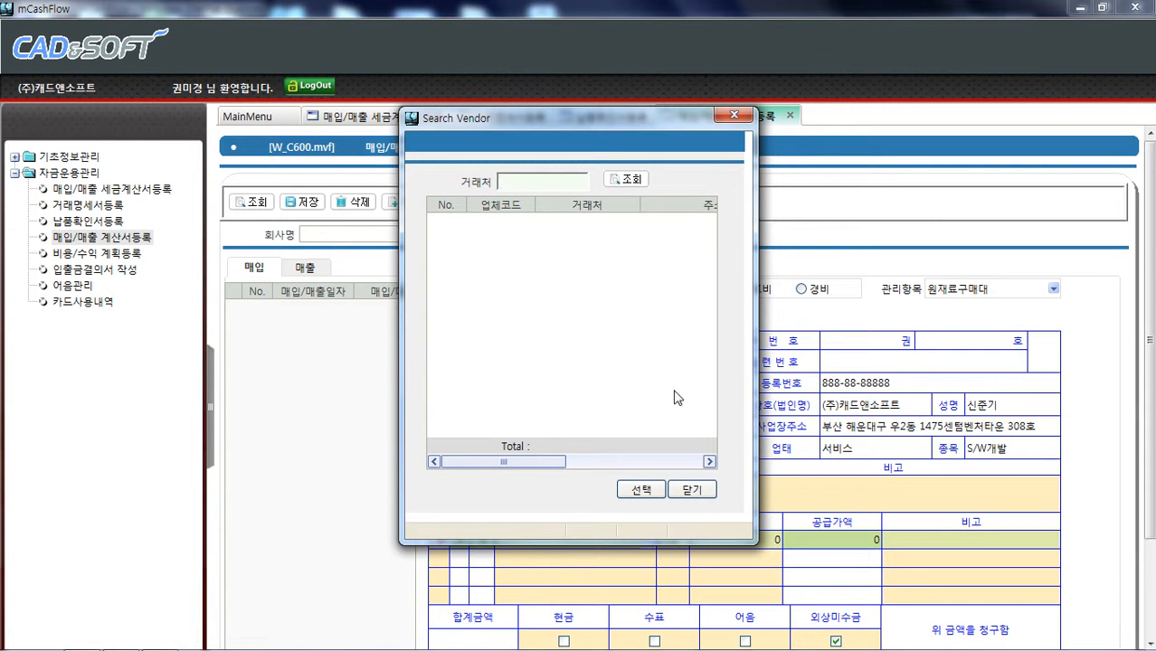
pyautogui.click(630, 179)
pyautogui.doubleClick(580, 312)
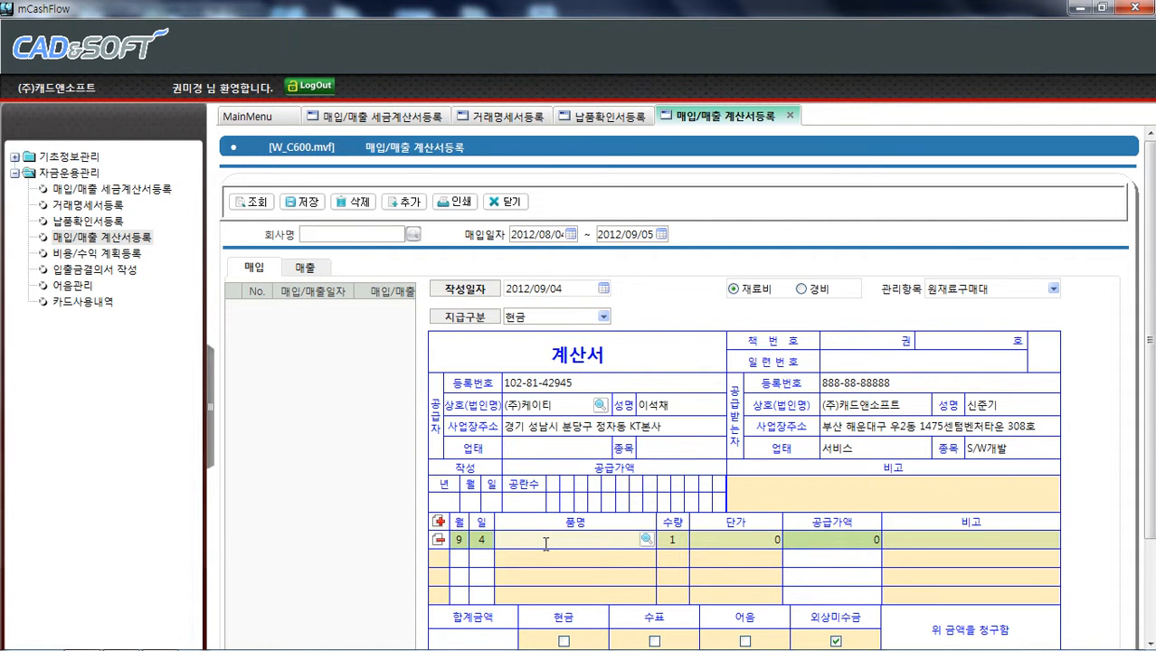
# Enter the item 전화기 with a unit price of 15,000
pyautogui.write('호')
pyautogui.write('화기')
pyautogui.click(770, 539)
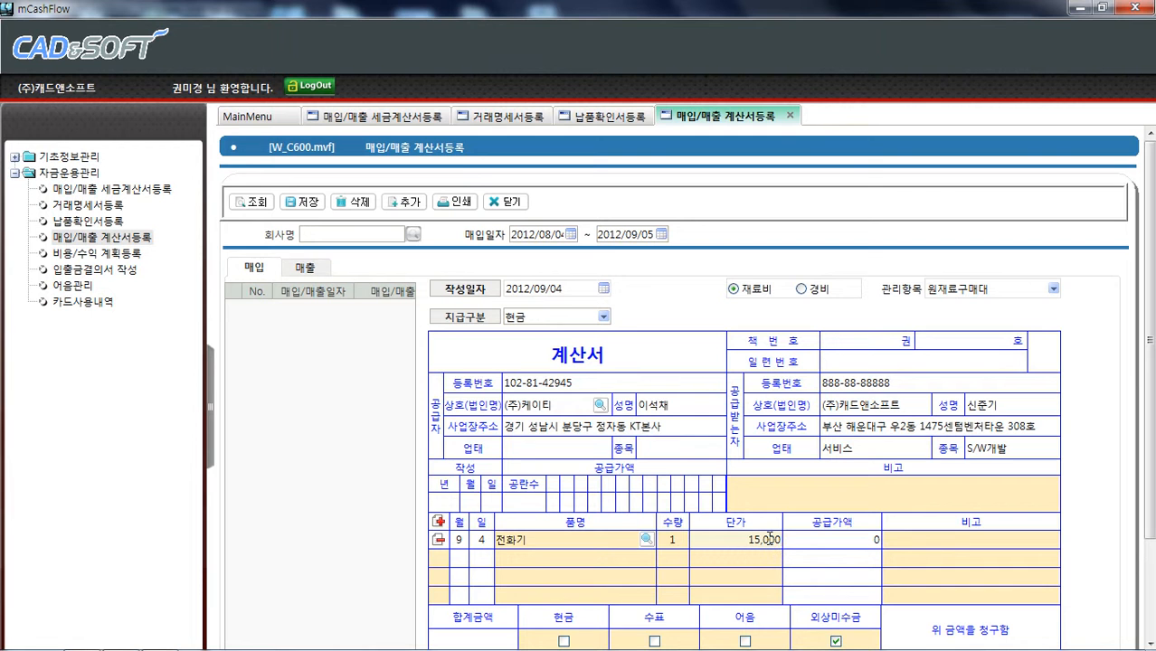
pyautogui.press('Return')
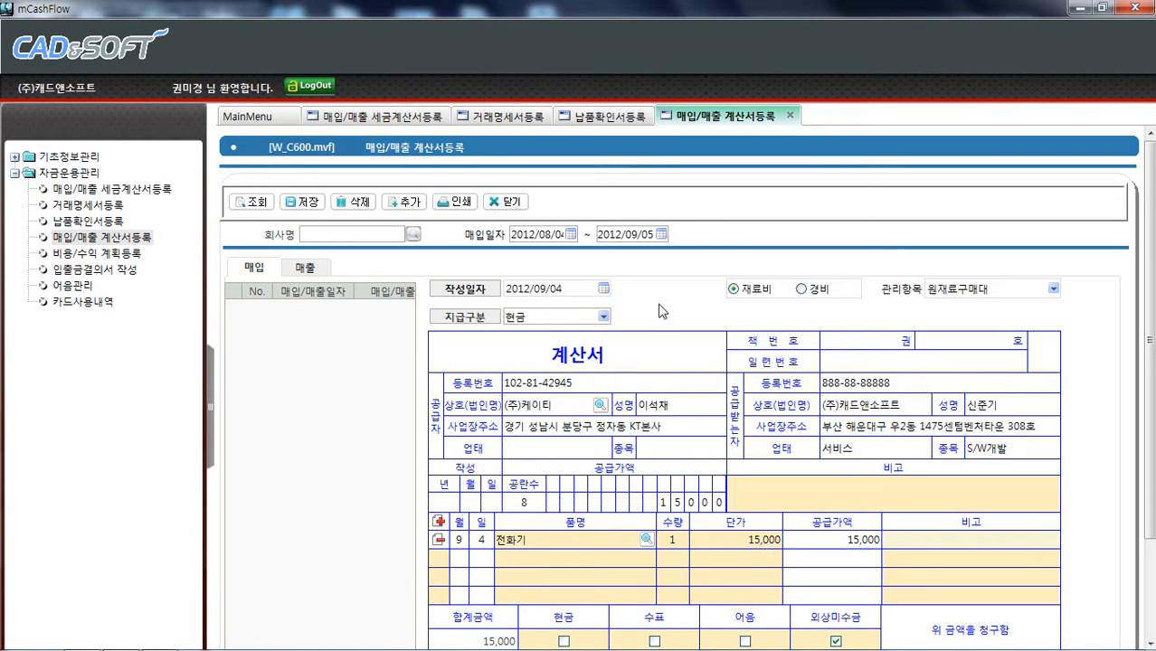
# Save the new purchase bill
pyautogui.click(317, 203)
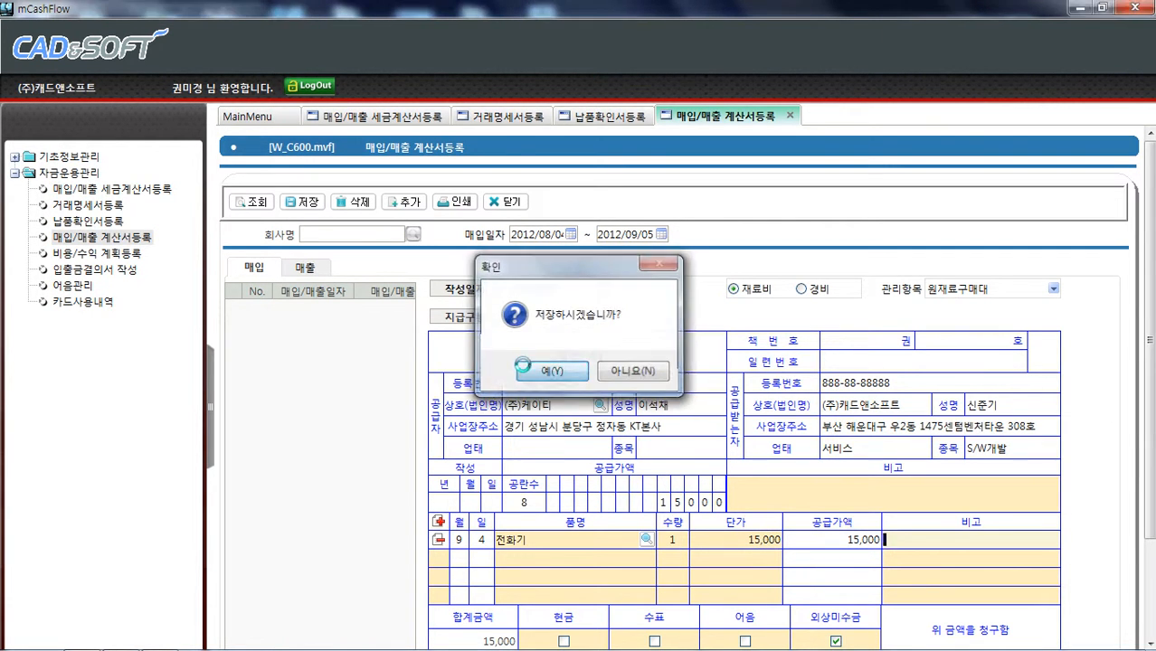
pyautogui.click(554, 370)
pyautogui.click(624, 371)
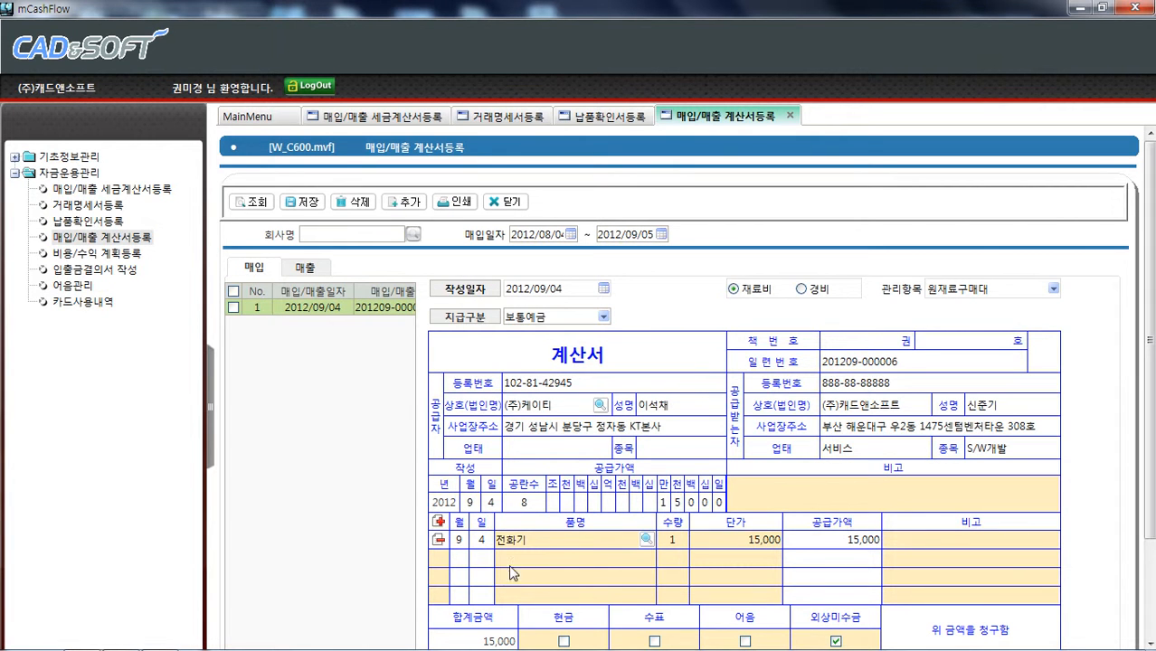
# Add a second item row and browse the item list, closing it without a choice
pyautogui.click(439, 522)
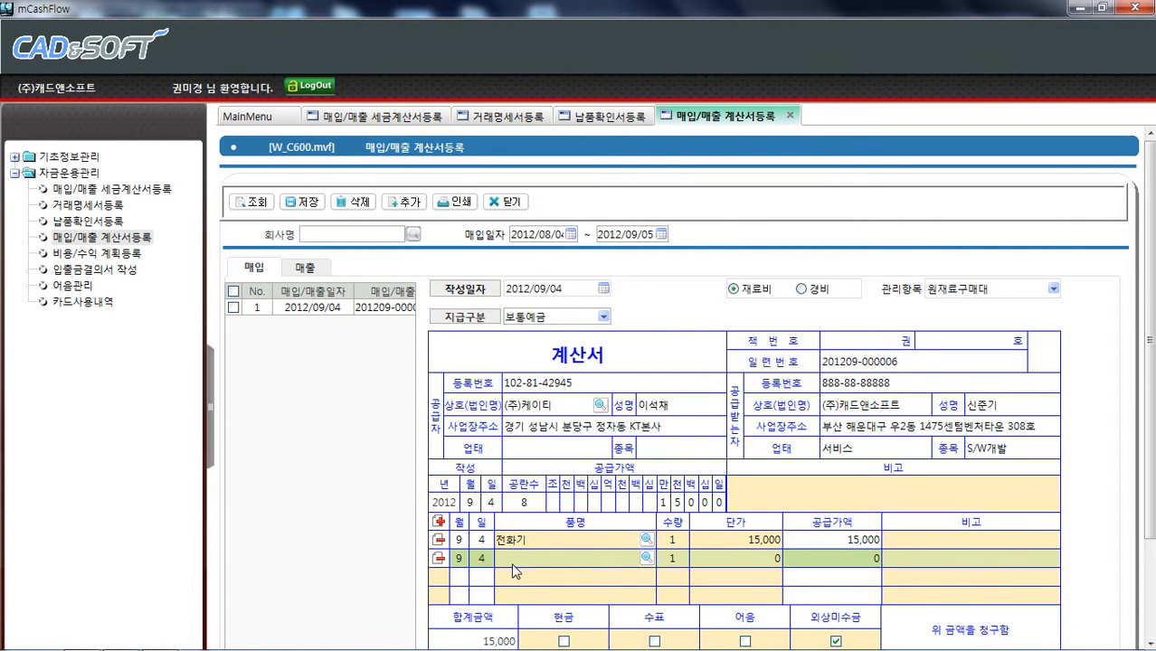
pyautogui.click(646, 558)
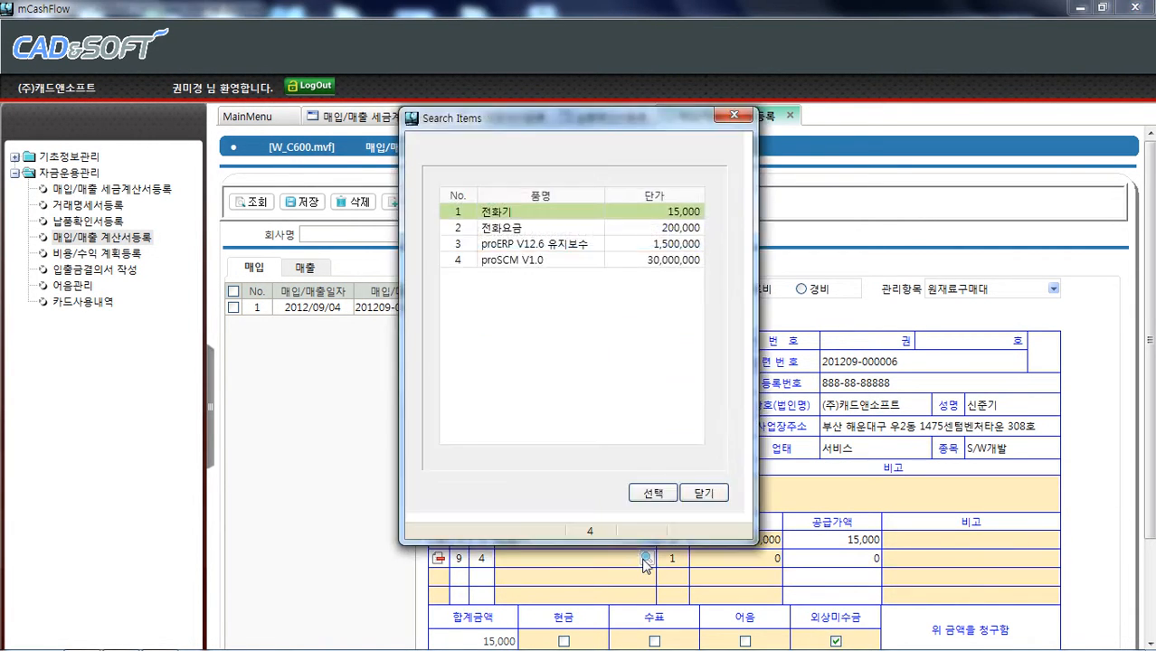
pyautogui.click(524, 229)
pyautogui.click(567, 212)
pyautogui.click(532, 230)
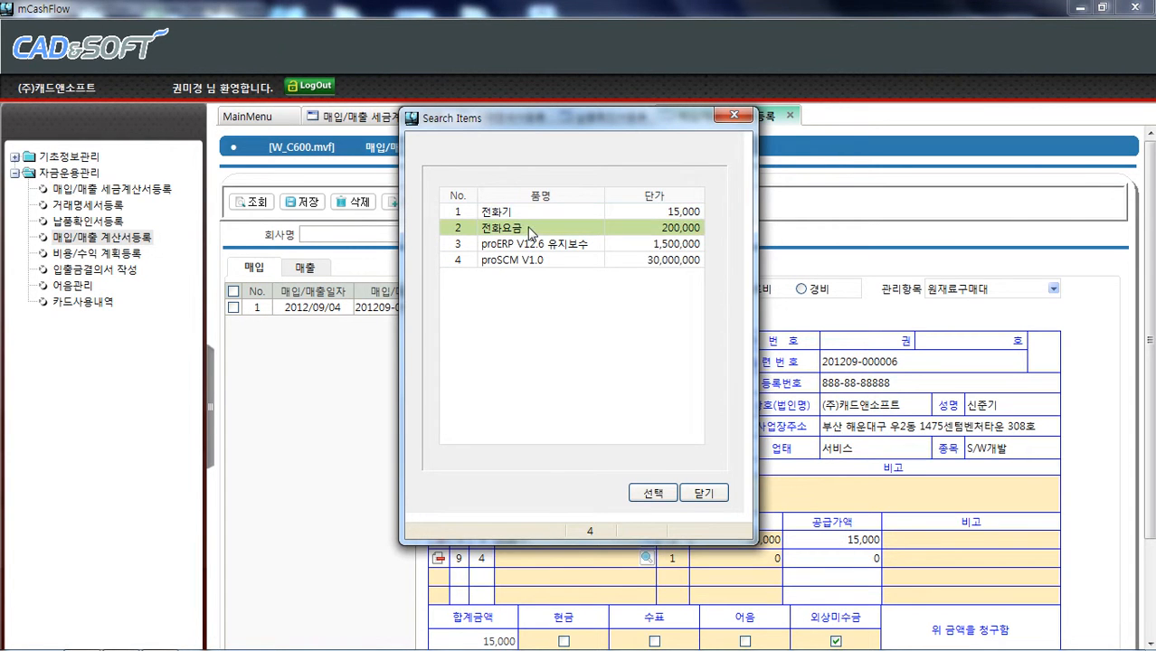
pyautogui.click(661, 258)
pyautogui.click(685, 229)
pyautogui.click(700, 493)
# Delete the empty second item row
pyautogui.click(438, 558)
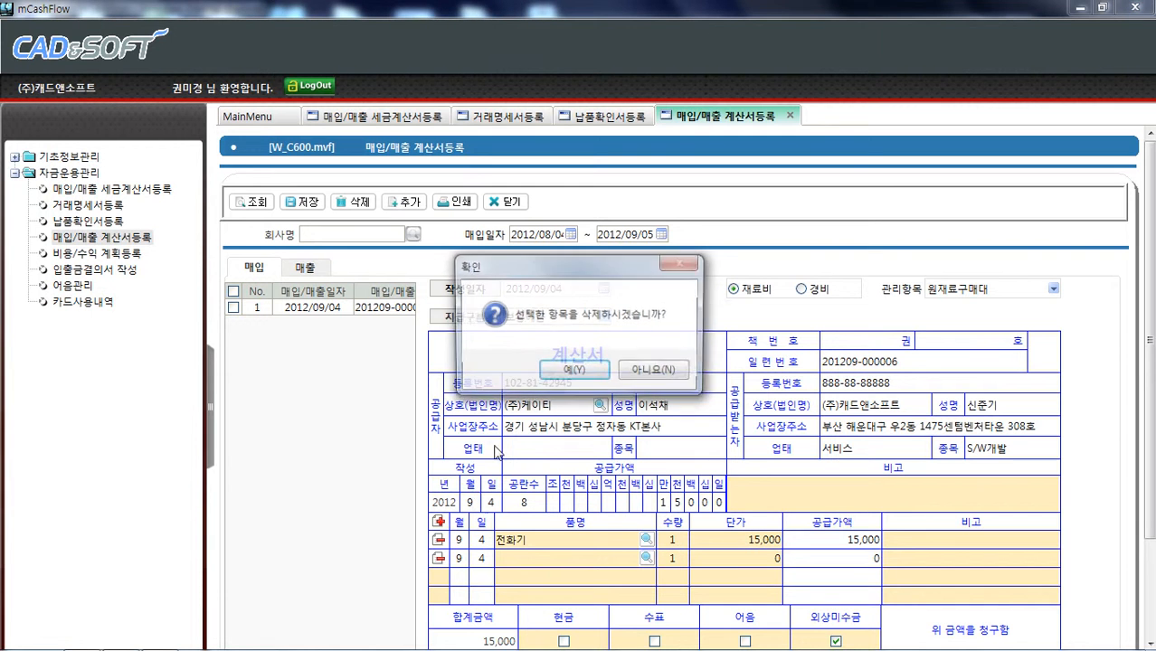
pyautogui.click(569, 367)
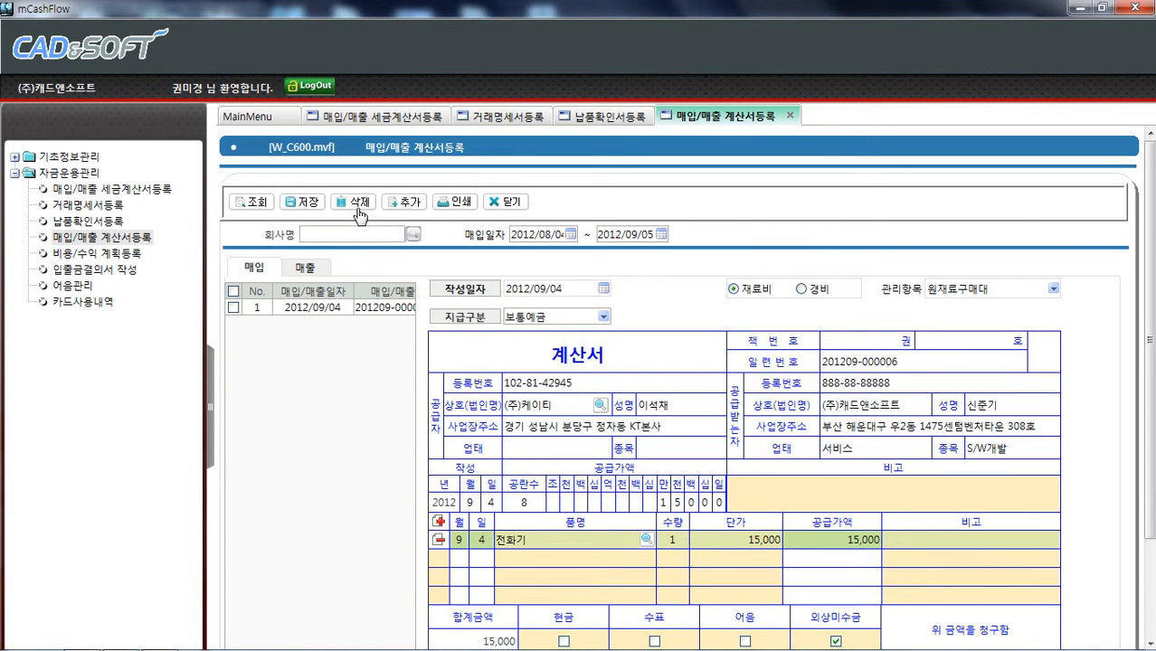
# Save the purchase bill again
pyautogui.click(303, 202)
pyautogui.click(541, 367)
pyautogui.click(608, 370)
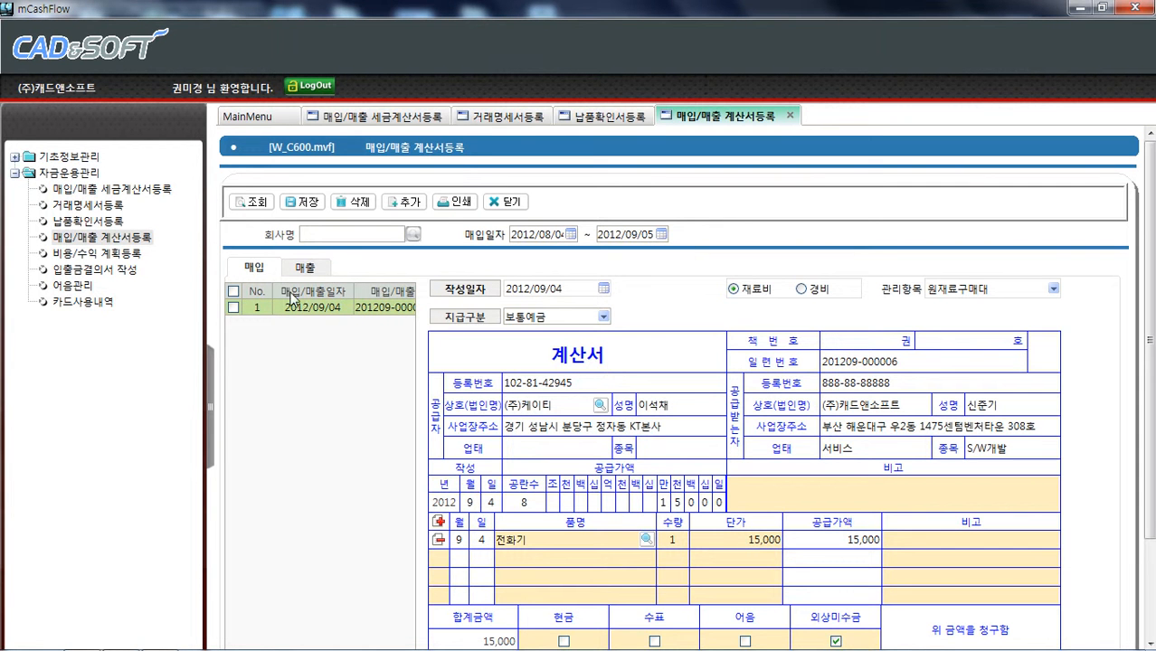
# Preview the purchase bill's printout and close the preview
pyautogui.click(454, 202)
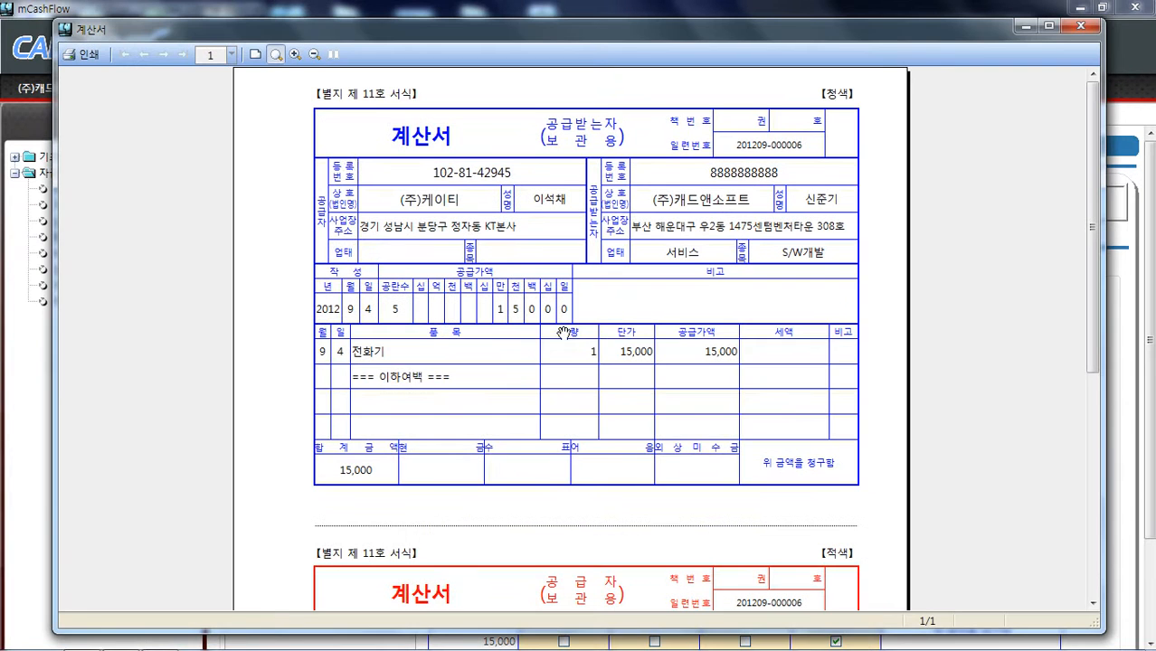
pyautogui.click(1076, 29)
# Select the sales bill on the sales tab, preview its printout scrolling through the copies, and close it
pyautogui.click(303, 268)
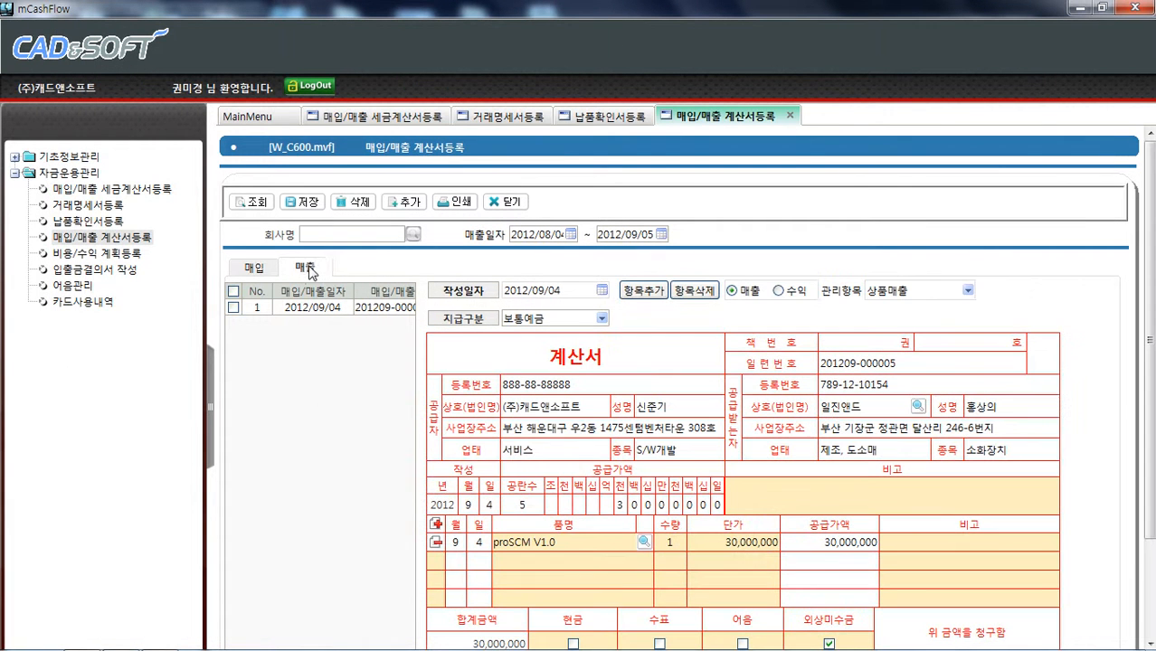
pyautogui.click(233, 307)
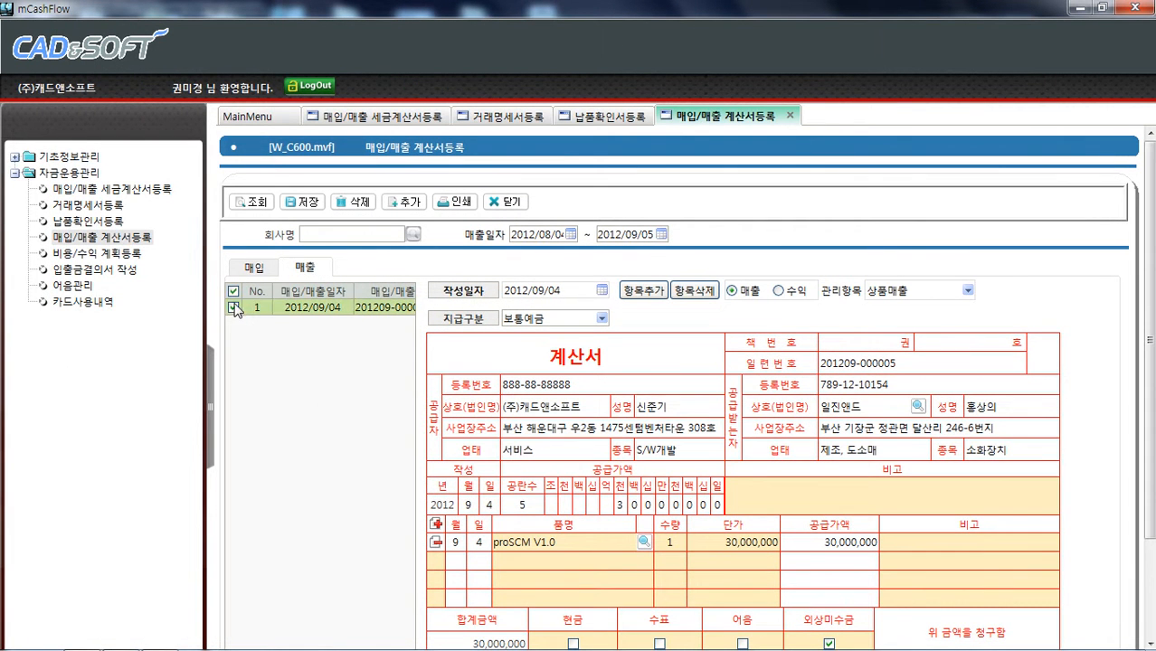
pyautogui.click(455, 202)
pyautogui.press('Return')
pyautogui.scroll(-3, 760, 266)
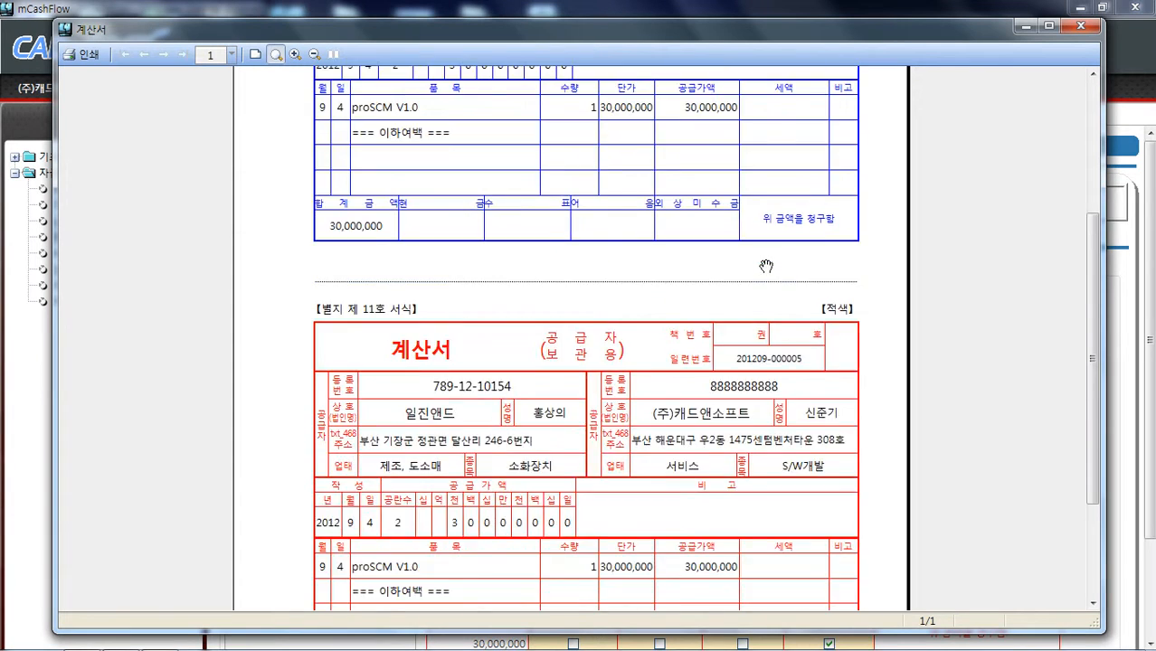
pyautogui.scroll(2, 764, 261)
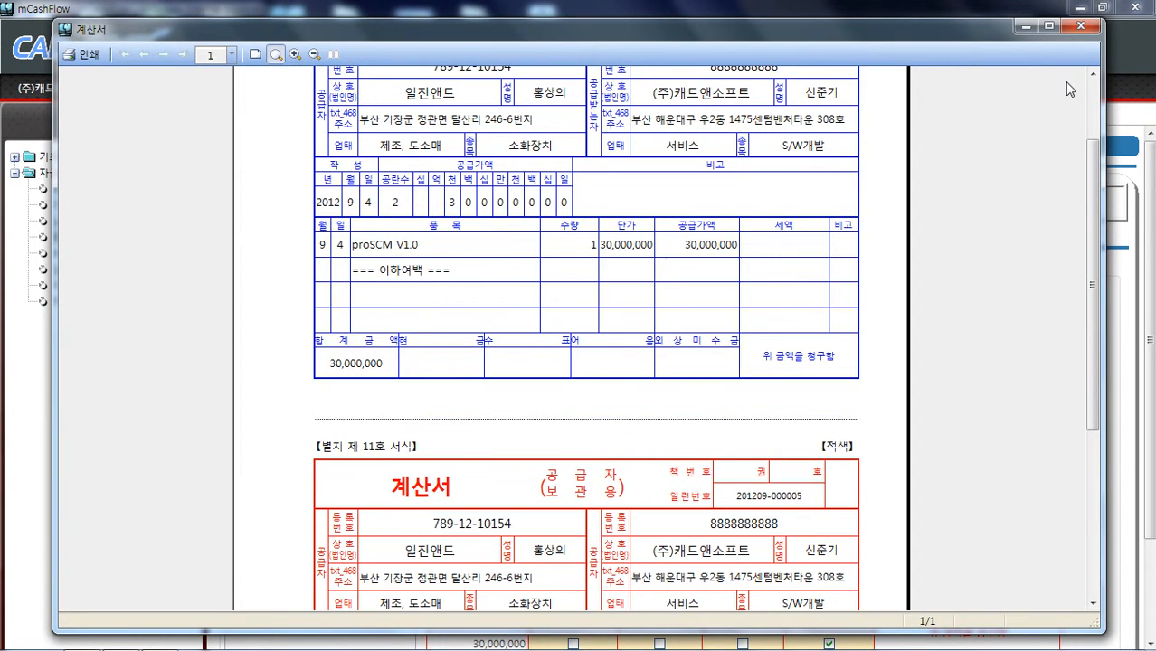
pyautogui.click(1081, 27)
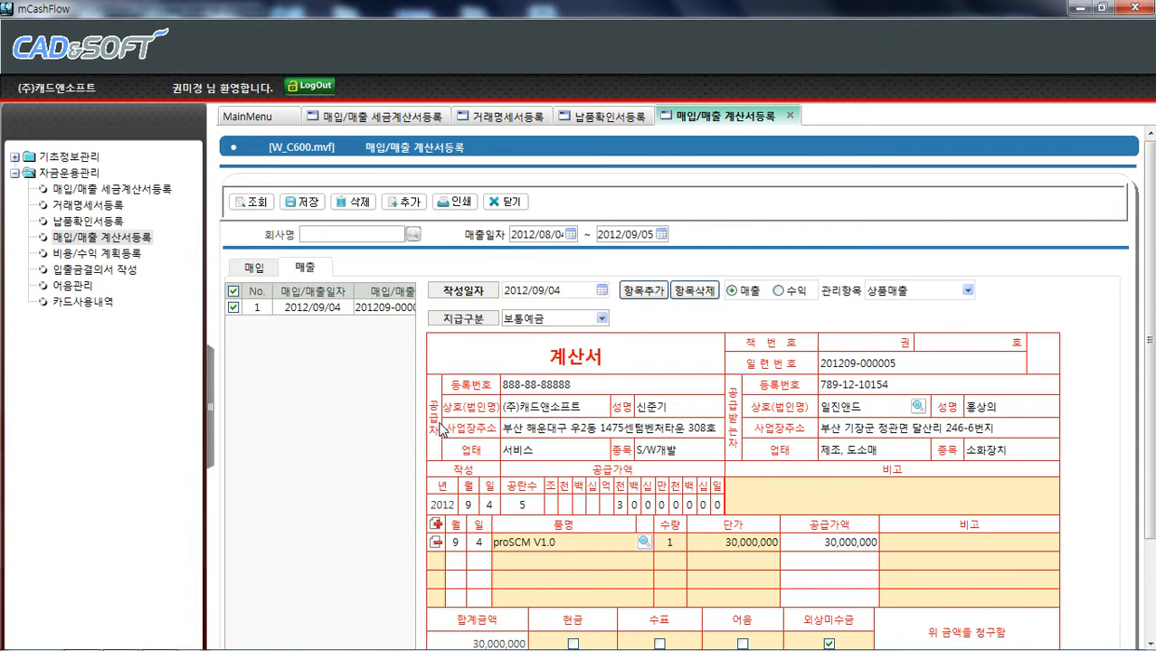
# Switch between the tax invoice, bill, transaction statement and delivery confirmation screens to review their entries
pyautogui.click(149, 190)
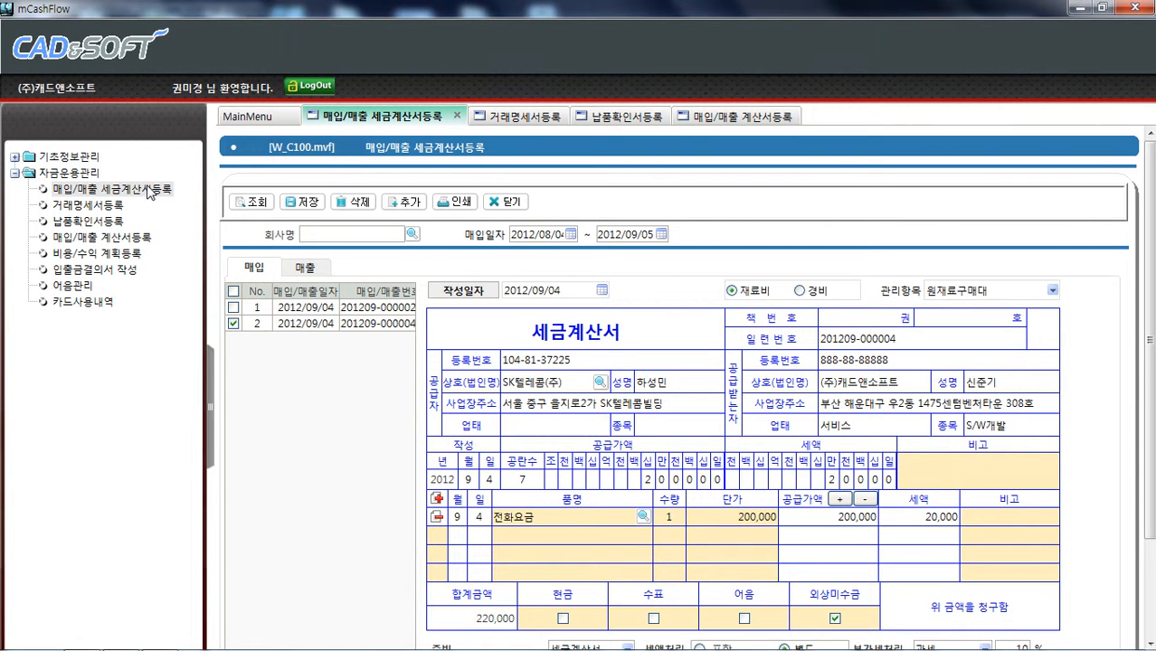
pyautogui.click(317, 272)
pyautogui.click(259, 268)
pyautogui.click(136, 238)
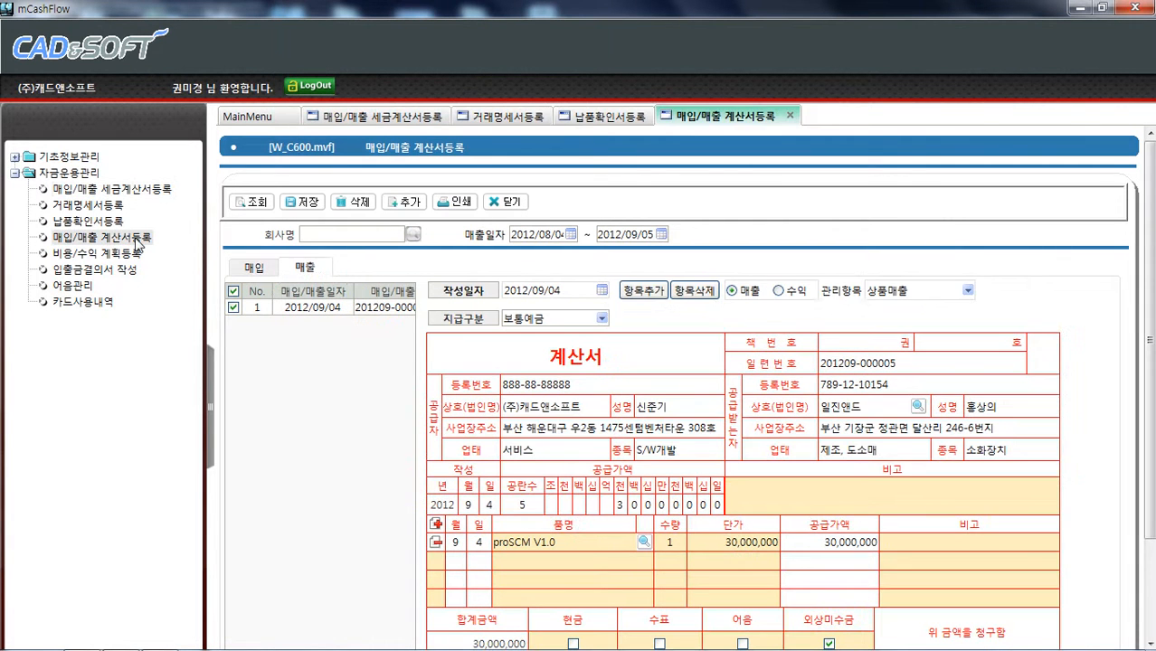
pyautogui.click(141, 192)
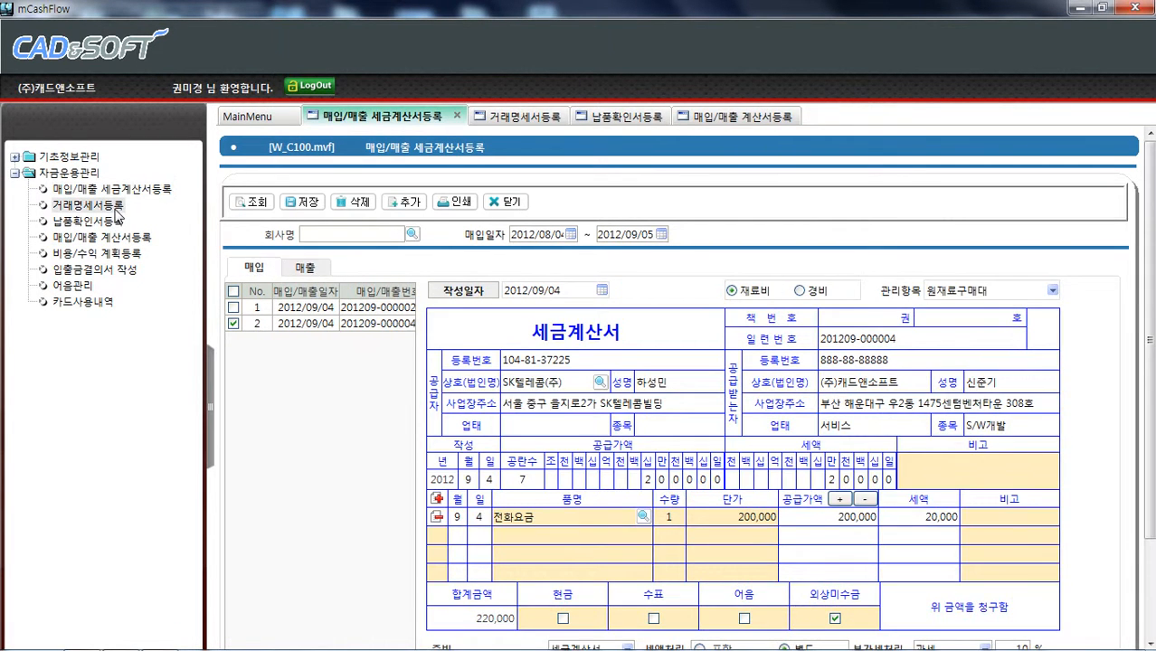
pyautogui.click(116, 208)
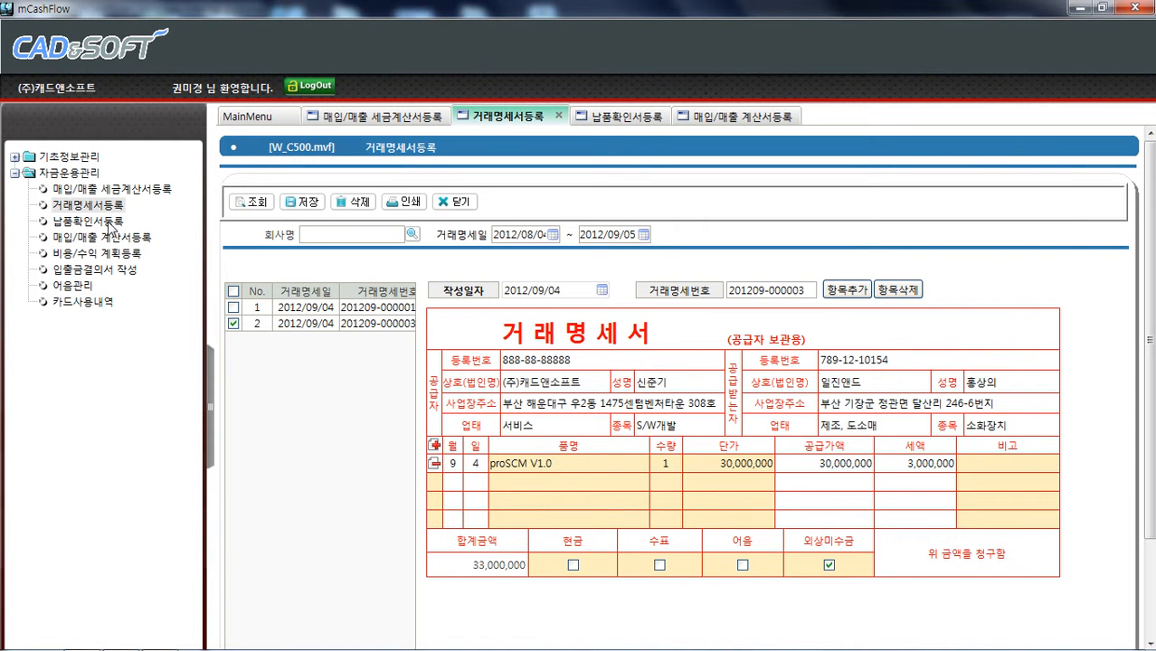
pyautogui.click(109, 222)
pyautogui.click(116, 206)
pyautogui.click(115, 221)
pyautogui.click(118, 206)
pyautogui.click(122, 189)
pyautogui.click(118, 208)
pyautogui.click(129, 191)
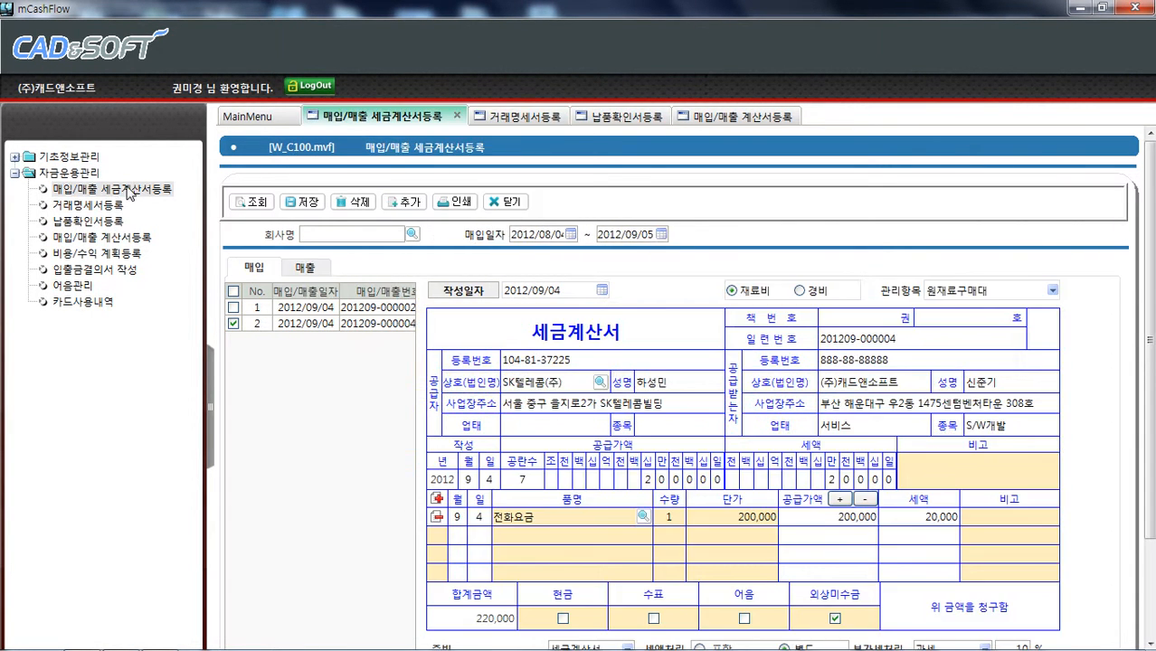